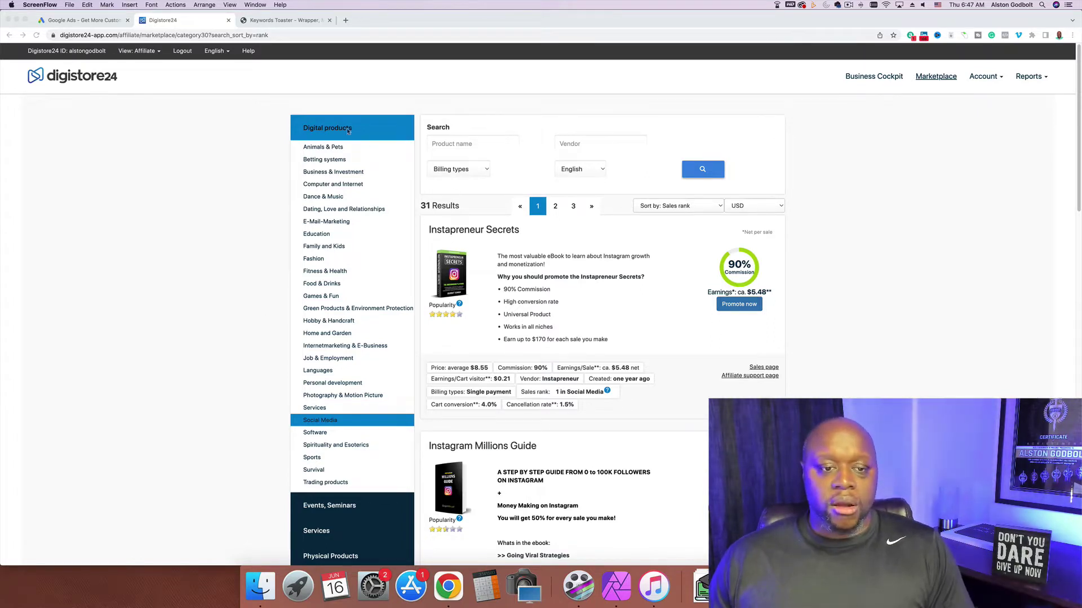
pyautogui.scroll(-3, 214, 303)
pyautogui.scroll(3, 214, 303)
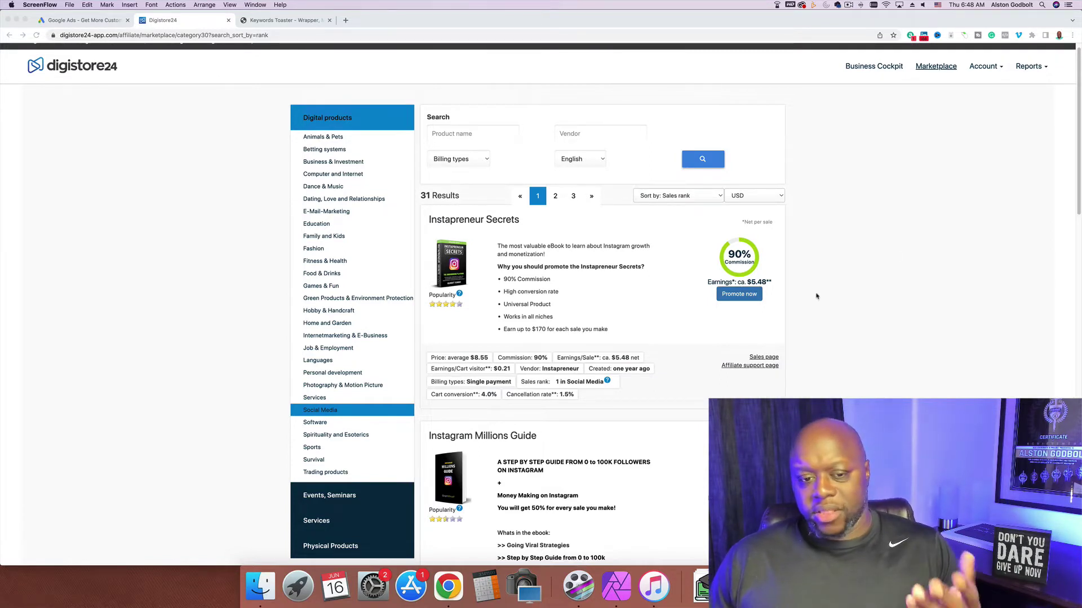
pyautogui.click(562, 235)
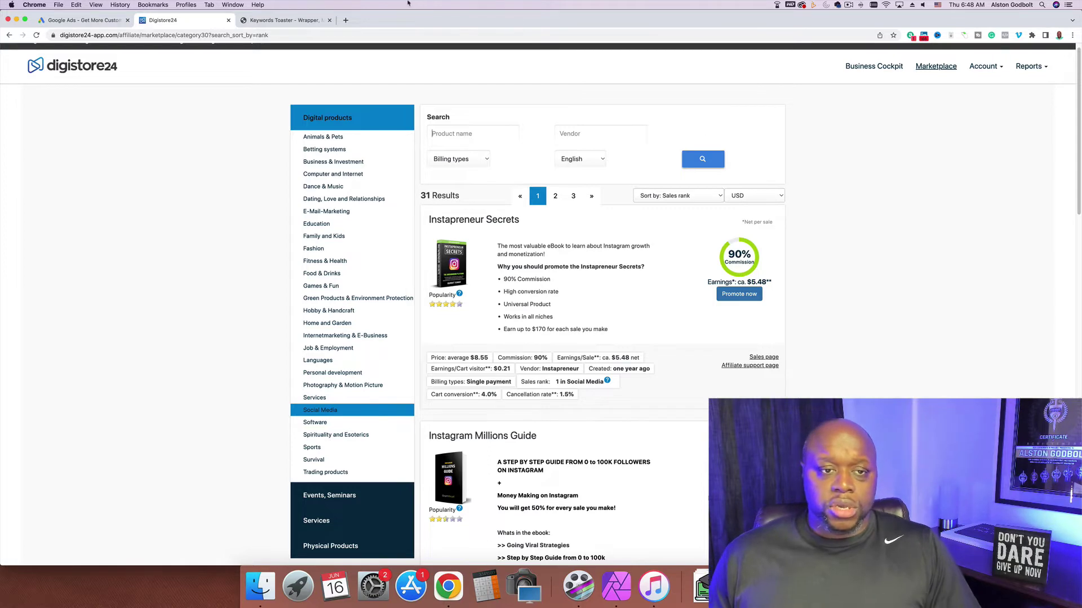
# Step: Open the KeroWeightloss site from sites.google.com in a new browser tab and dismiss the "Create your own theme" prompt
pyautogui.click(345, 20)
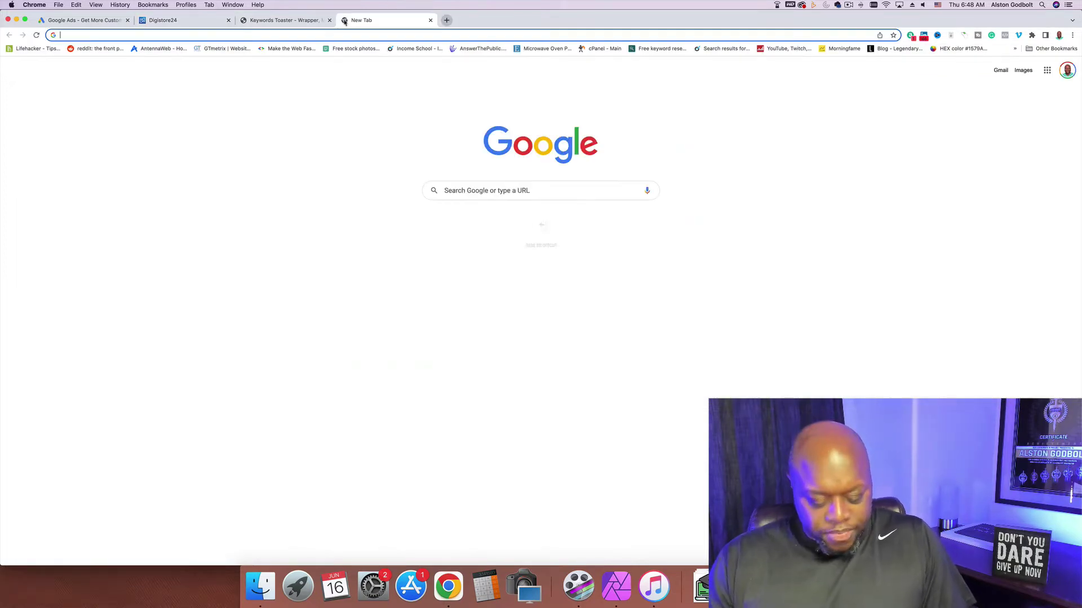
pyautogui.write('sites')
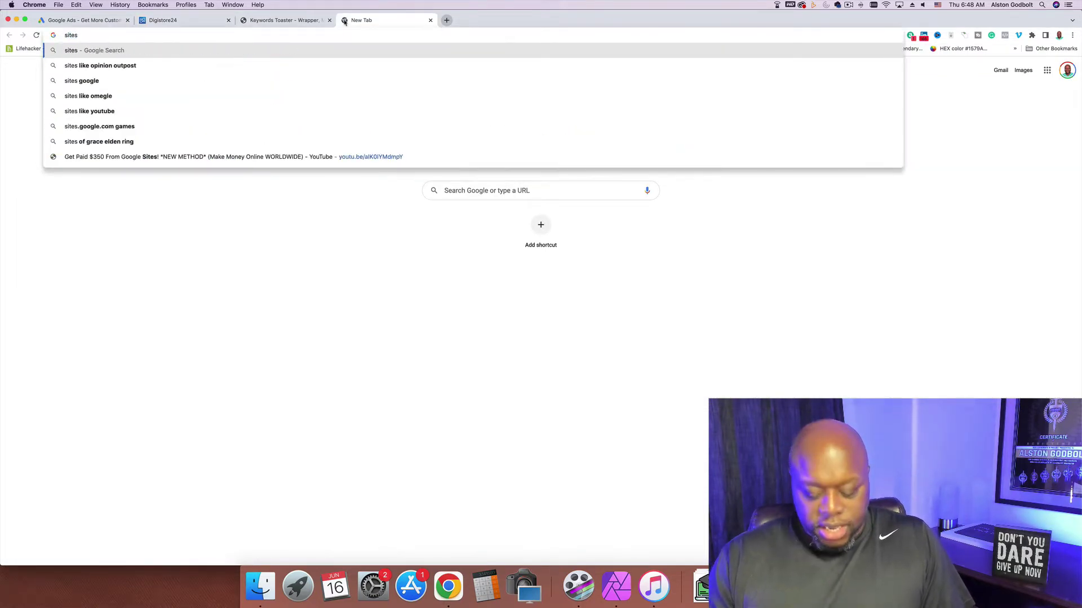
pyautogui.write('.google.com')
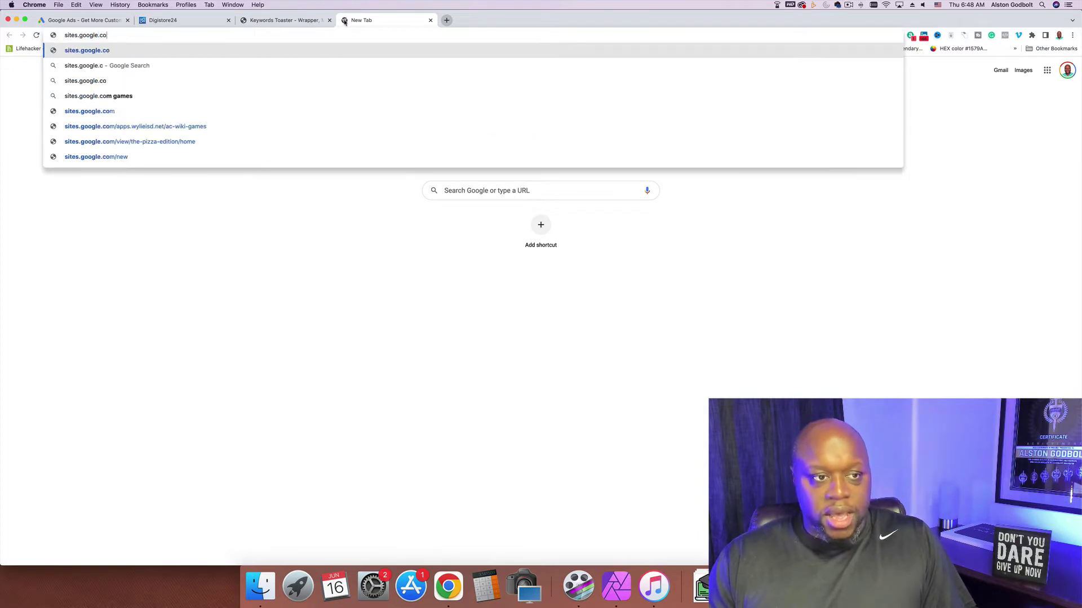
pyautogui.press('Return')
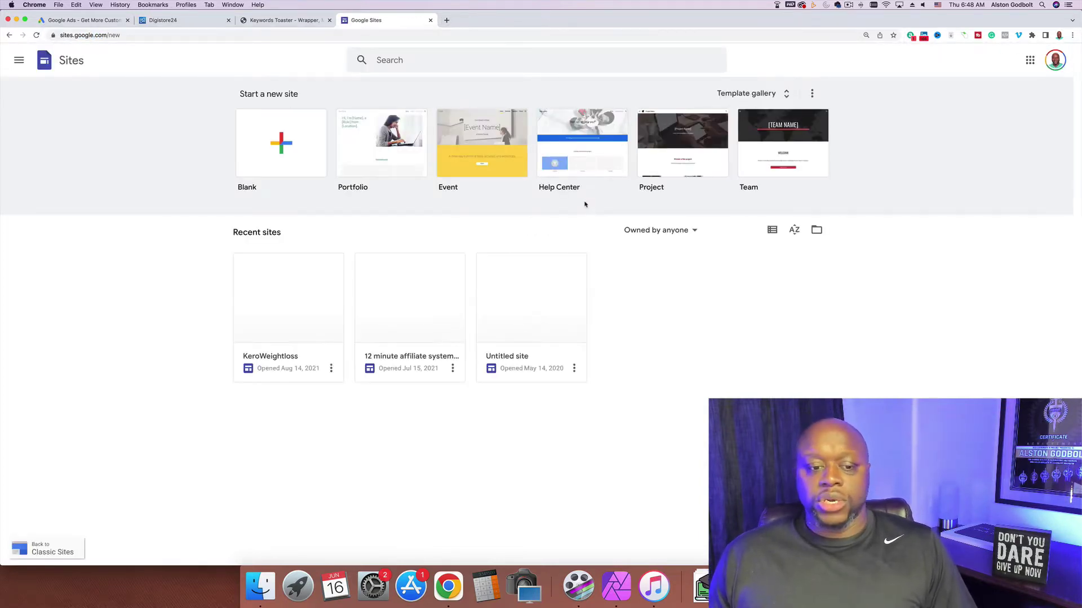
pyautogui.click(546, 310)
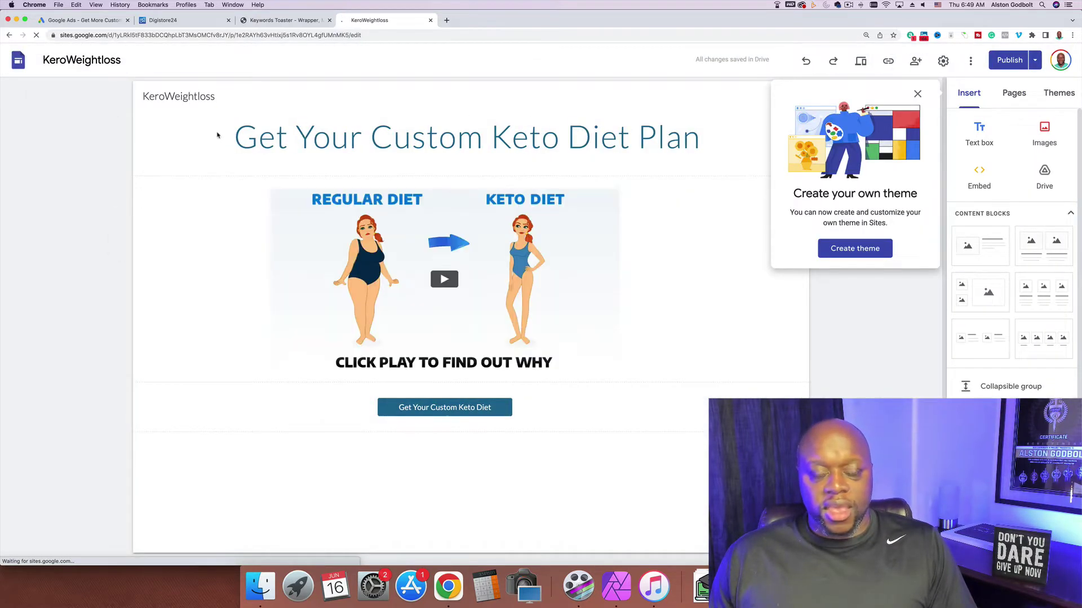
pyautogui.click(917, 93)
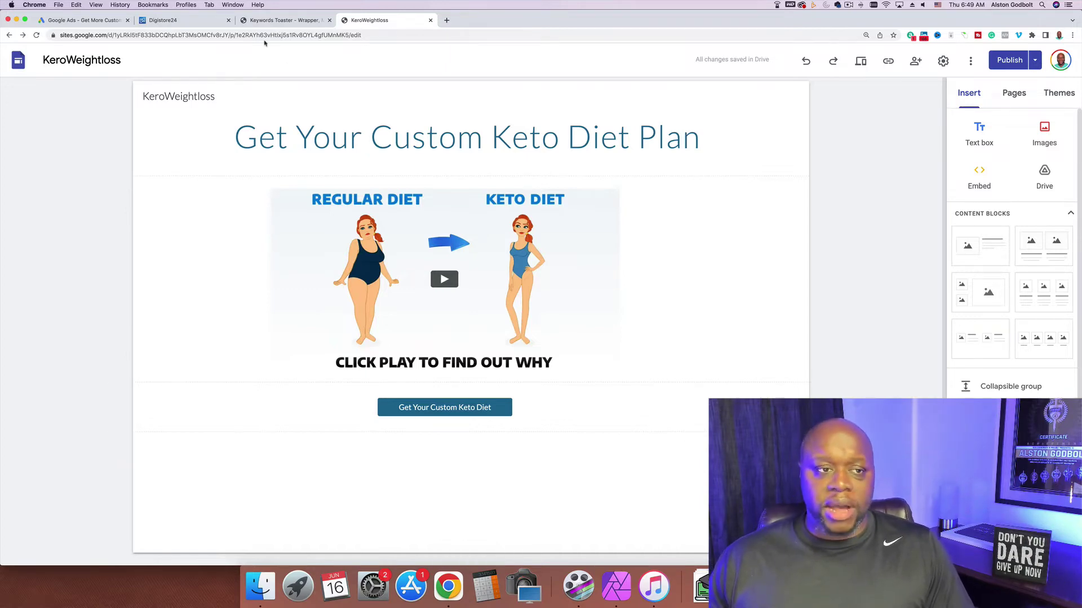
# Step: Return to the Digistore24 marketplace and examine the Social Media offers, especially the Instapreneur Secrets listing
pyautogui.click(192, 20)
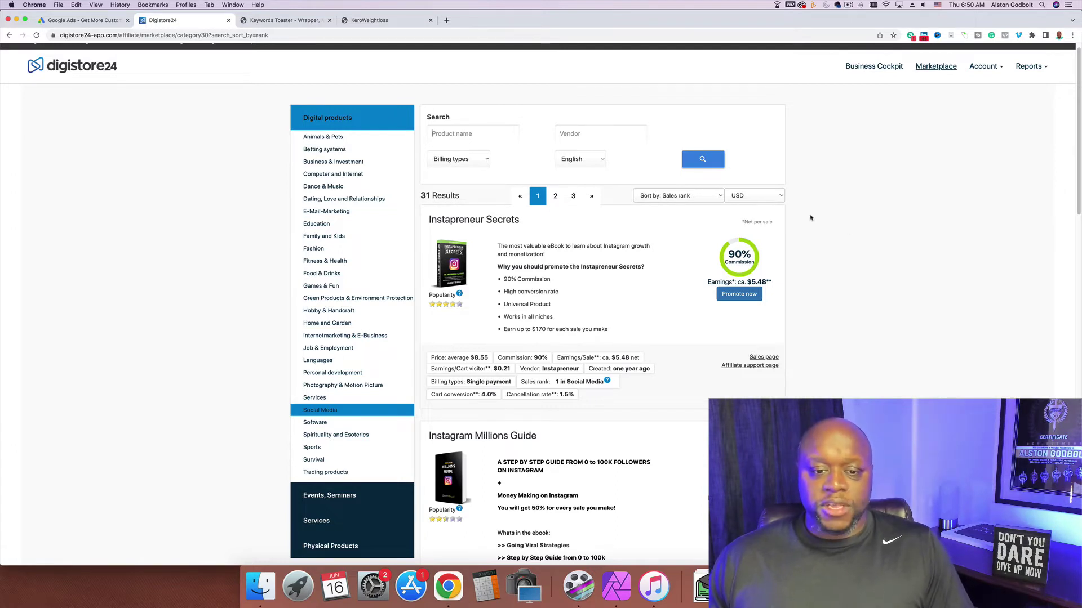
pyautogui.moveTo(430, 221); pyautogui.dragTo(520, 220)
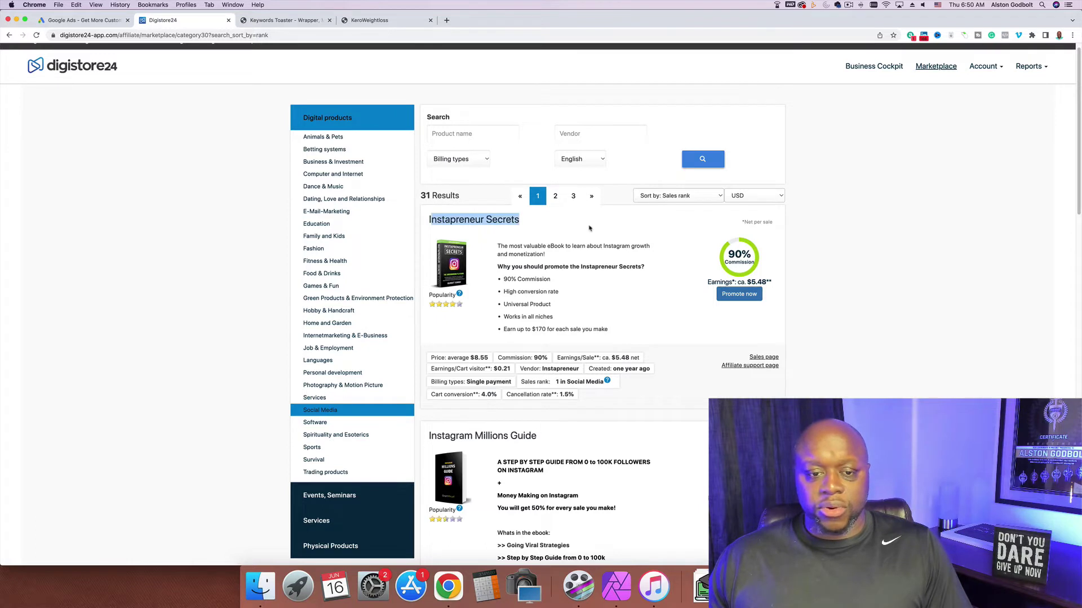
pyautogui.click(887, 307)
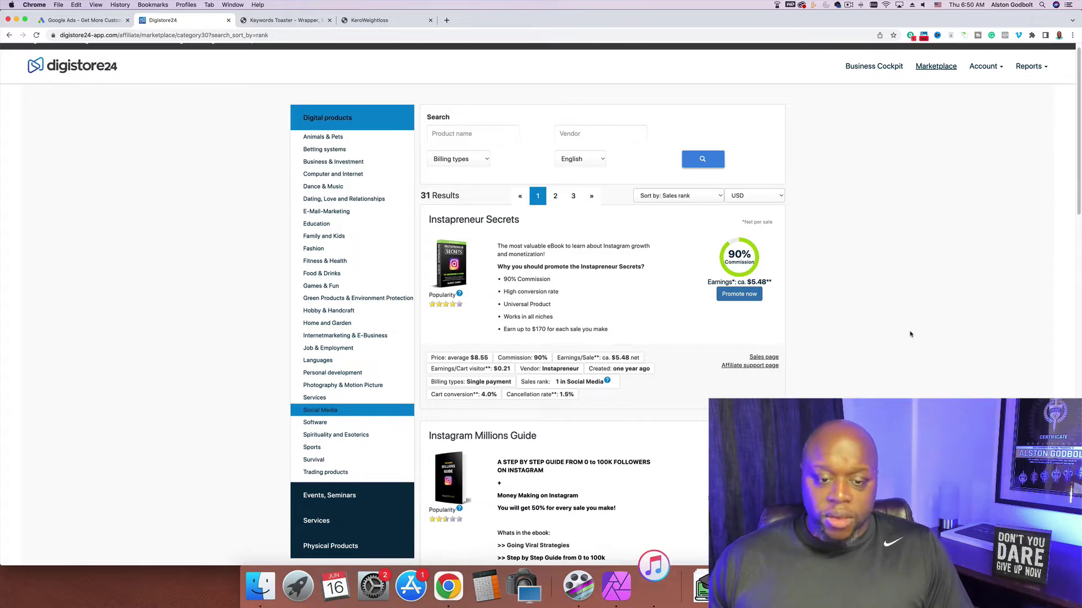
pyautogui.scroll(-2, 867, 373)
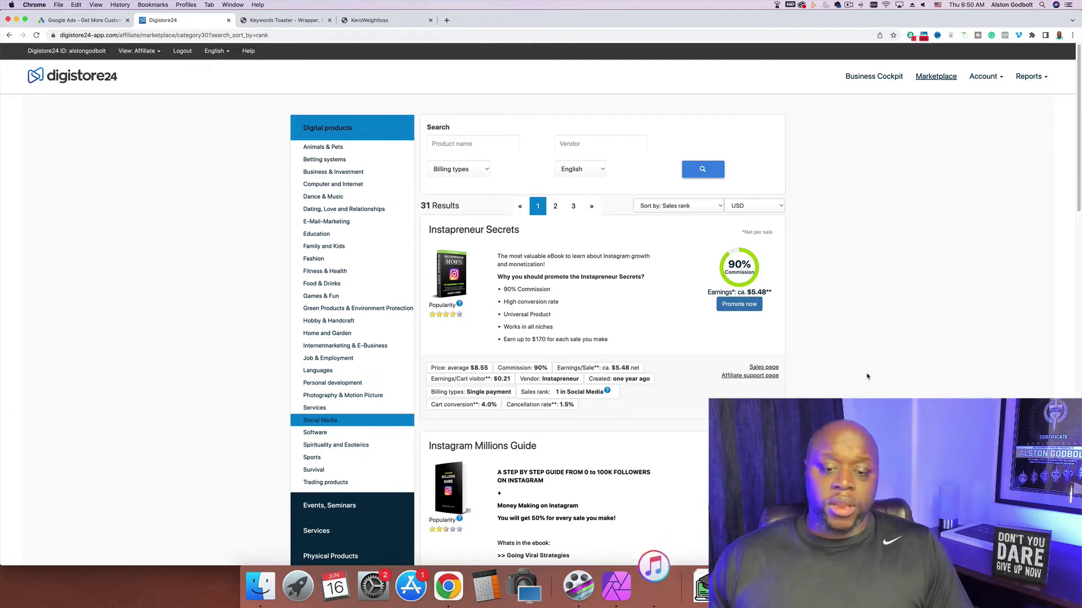
pyautogui.scroll(-3, 867, 376)
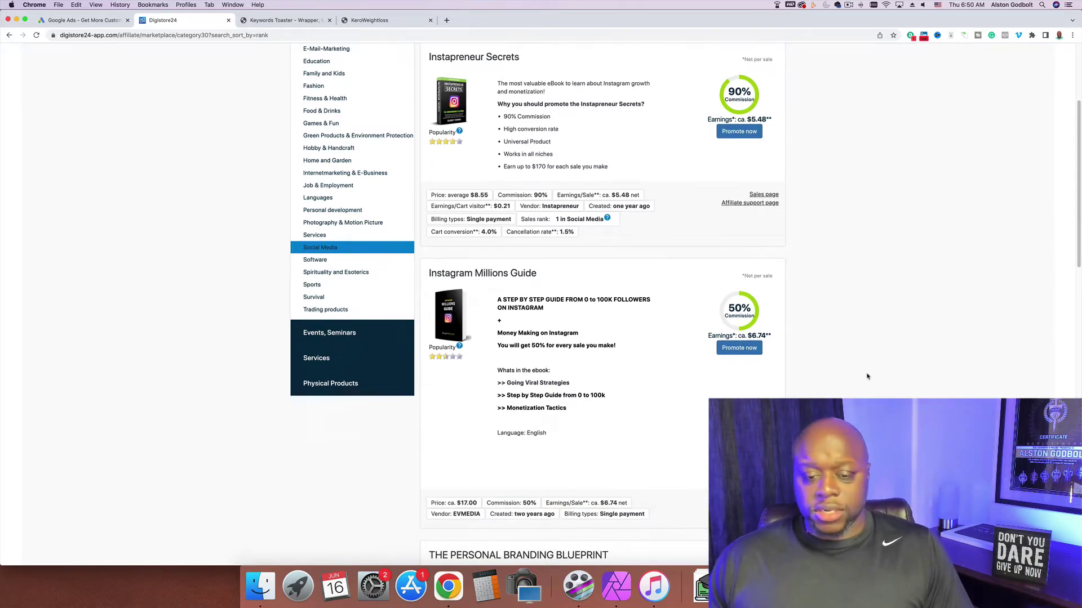
pyautogui.scroll(2, 867, 376)
pyautogui.scroll(4, 867, 376)
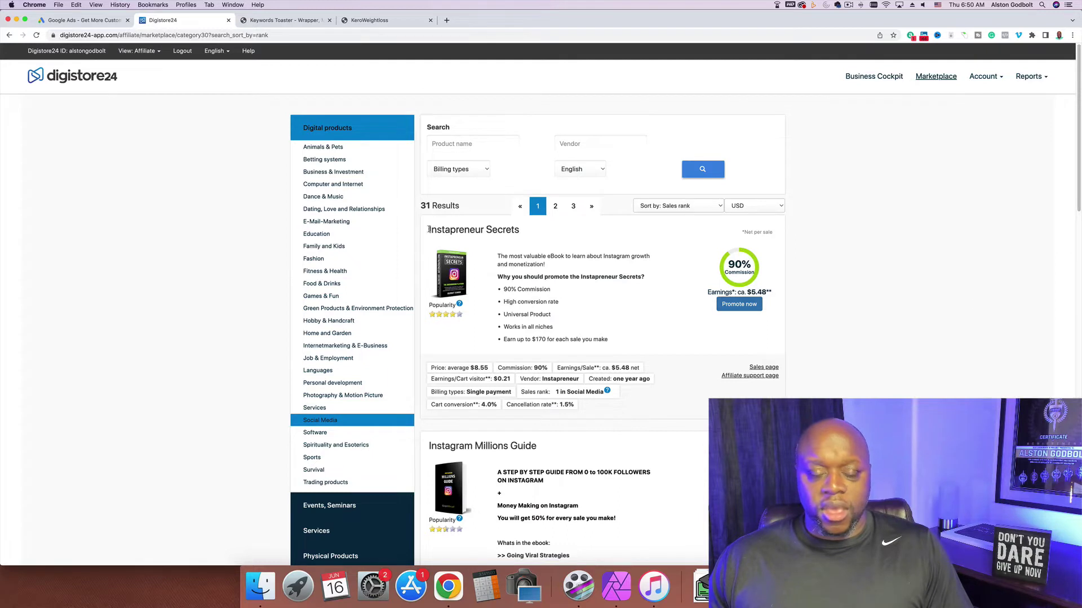
pyautogui.moveTo(428, 230); pyautogui.dragTo(476, 233)
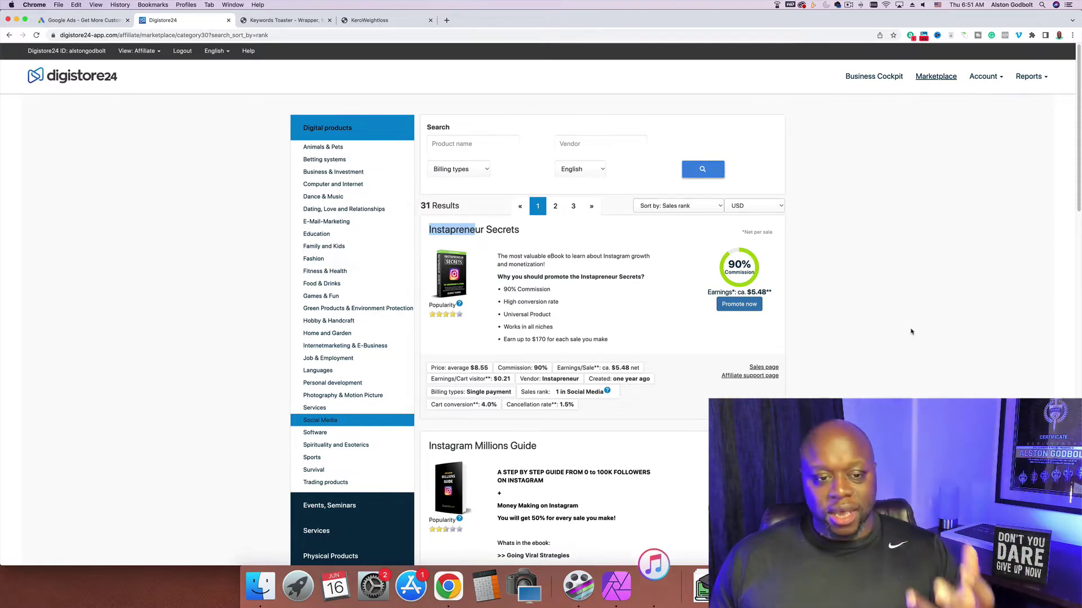
pyautogui.scroll(-3, 948, 377)
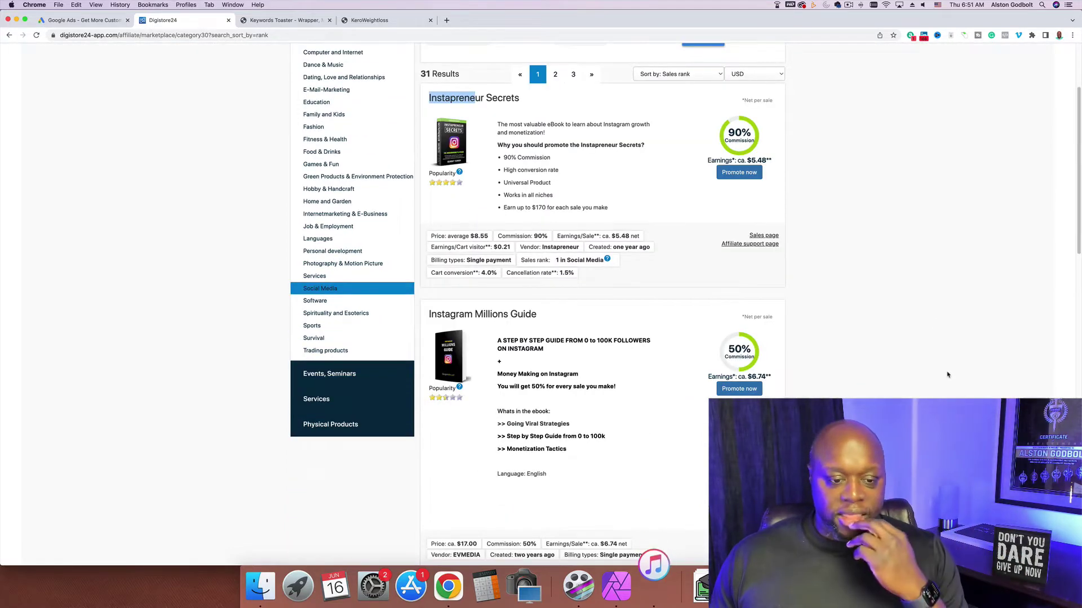
pyautogui.scroll(3, 949, 377)
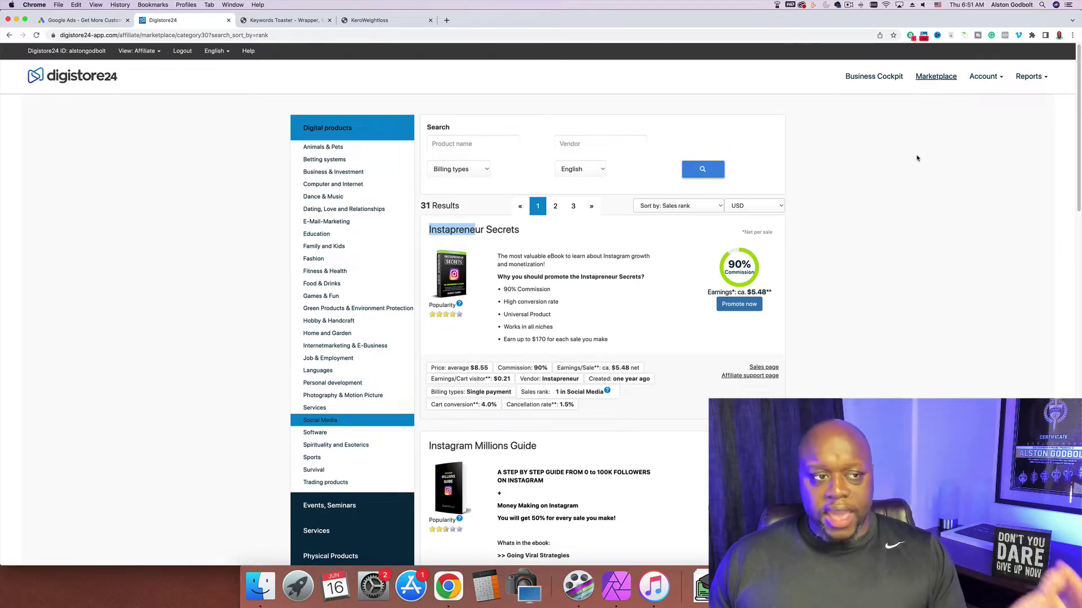
# Step: Switch to Google Ads and start a new Video campaign without a goal's guidance
pyautogui.click(66, 21)
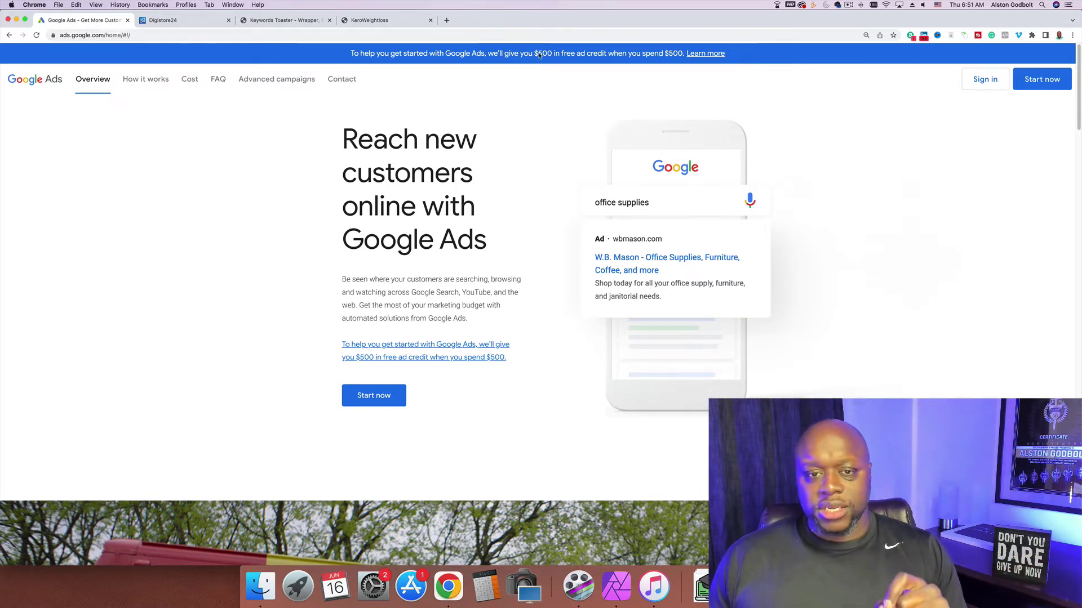
pyautogui.moveTo(504, 55); pyautogui.dragTo(632, 57)
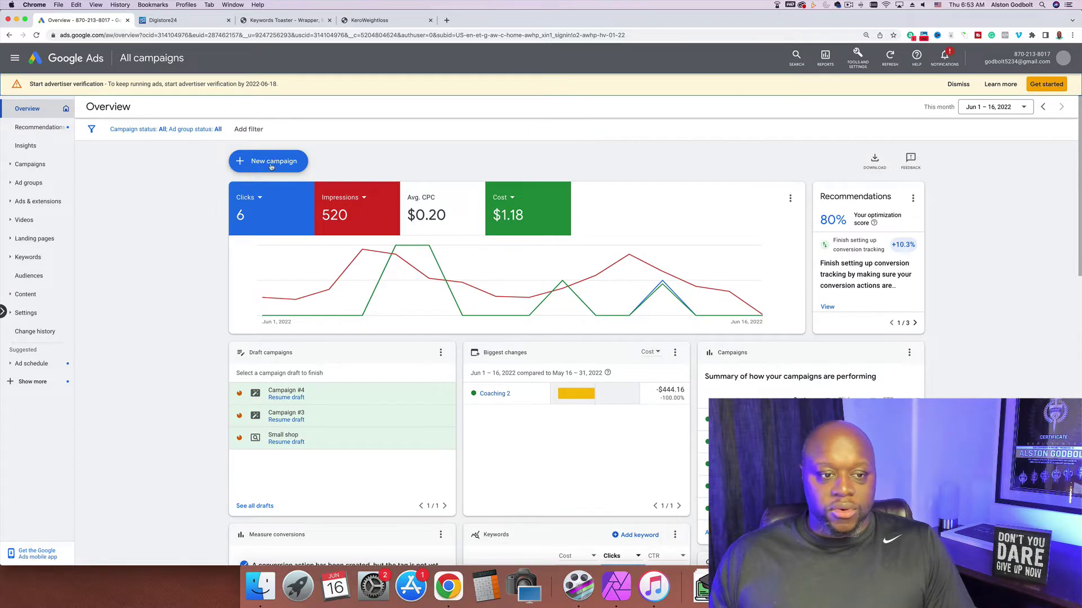
pyautogui.click(271, 163)
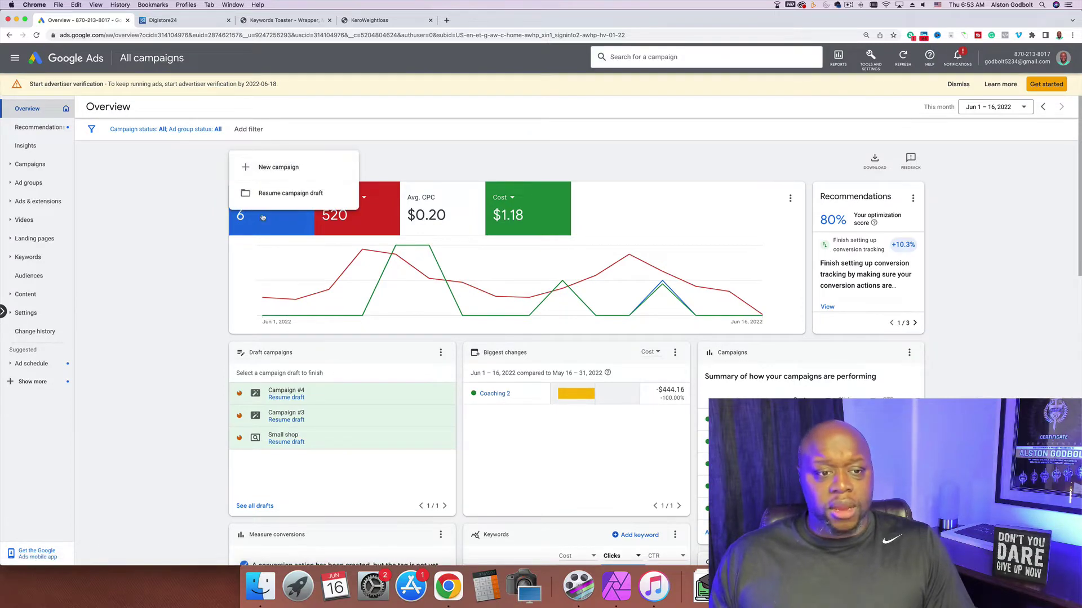
pyautogui.click(275, 168)
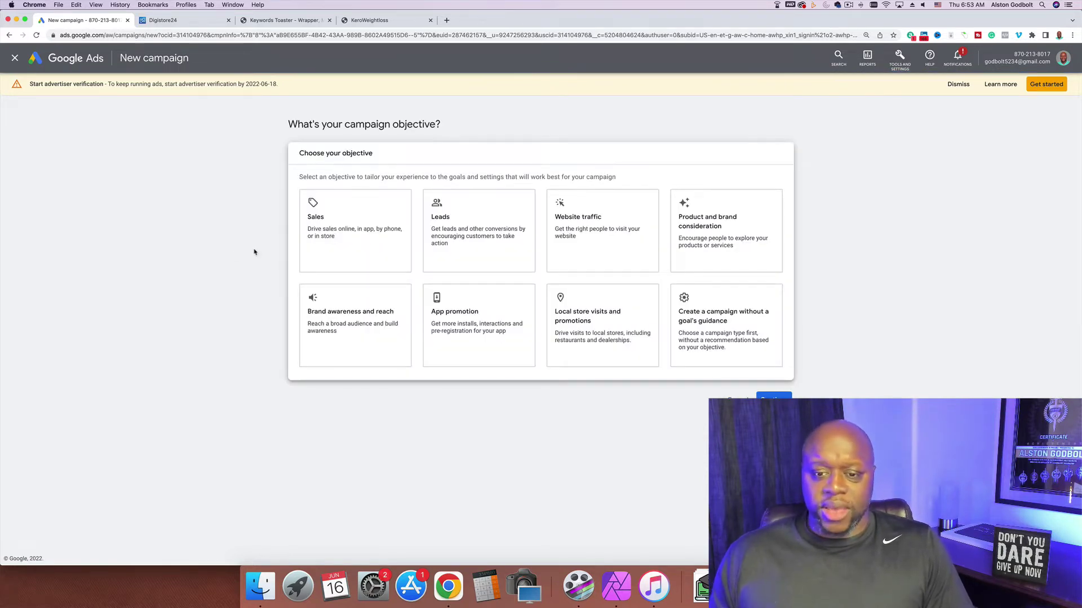
pyautogui.click(734, 331)
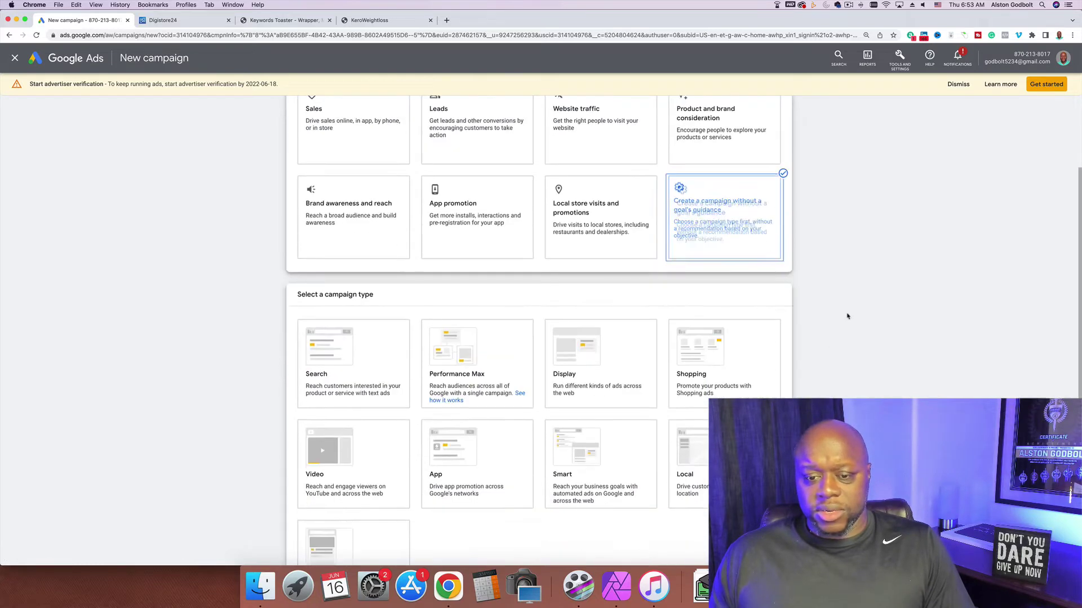
pyautogui.click(340, 341)
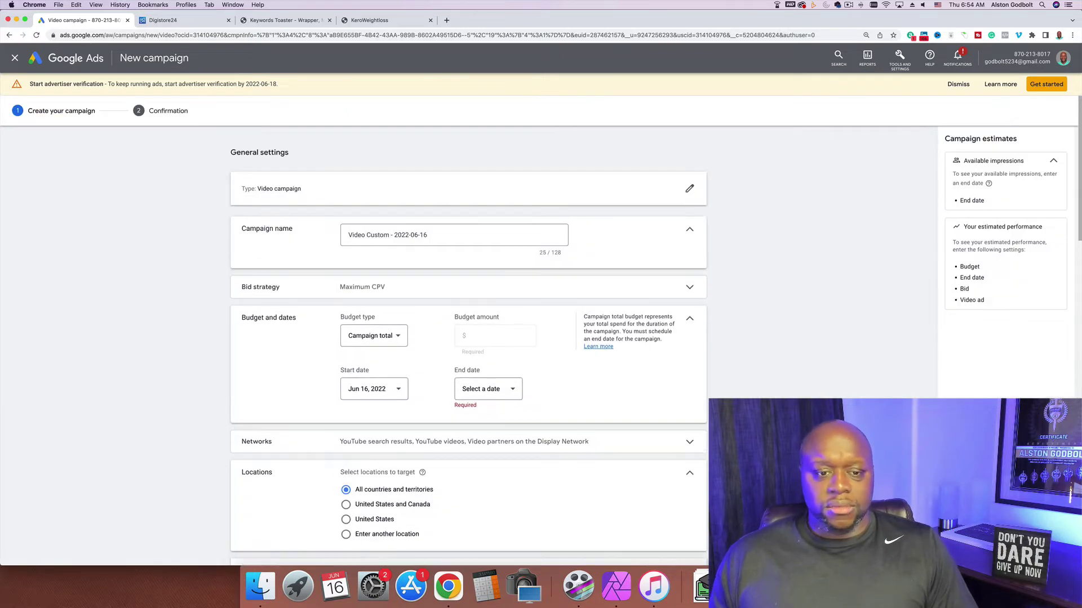
# Step: Replace the default campaign name with "social media ad"
pyautogui.click(454, 237)
pyautogui.doubleClick(452, 239)
pyautogui.press('super+a')
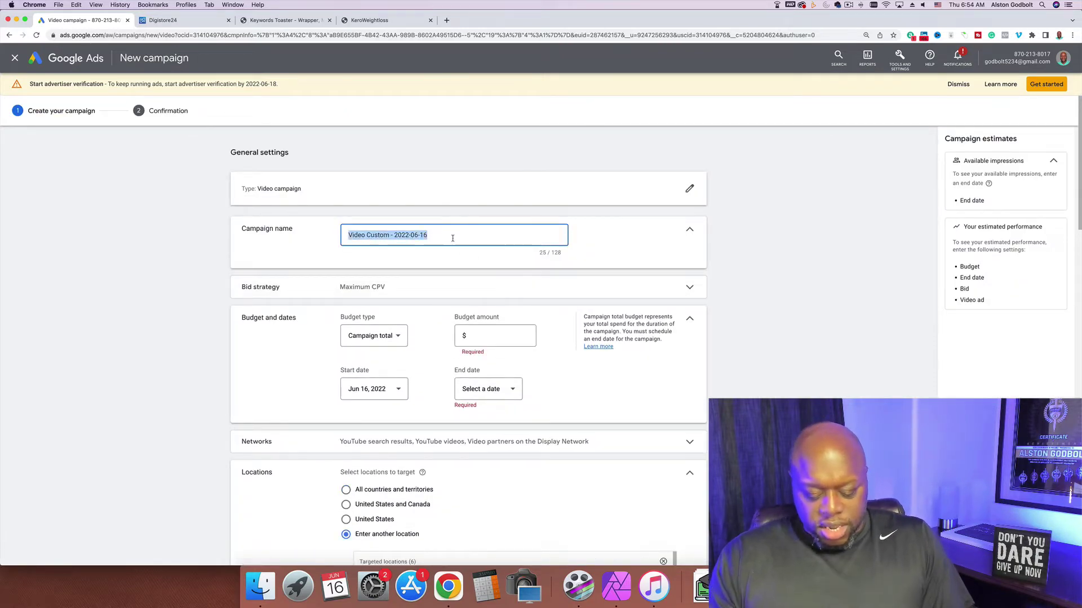
pyautogui.write('social media ad')
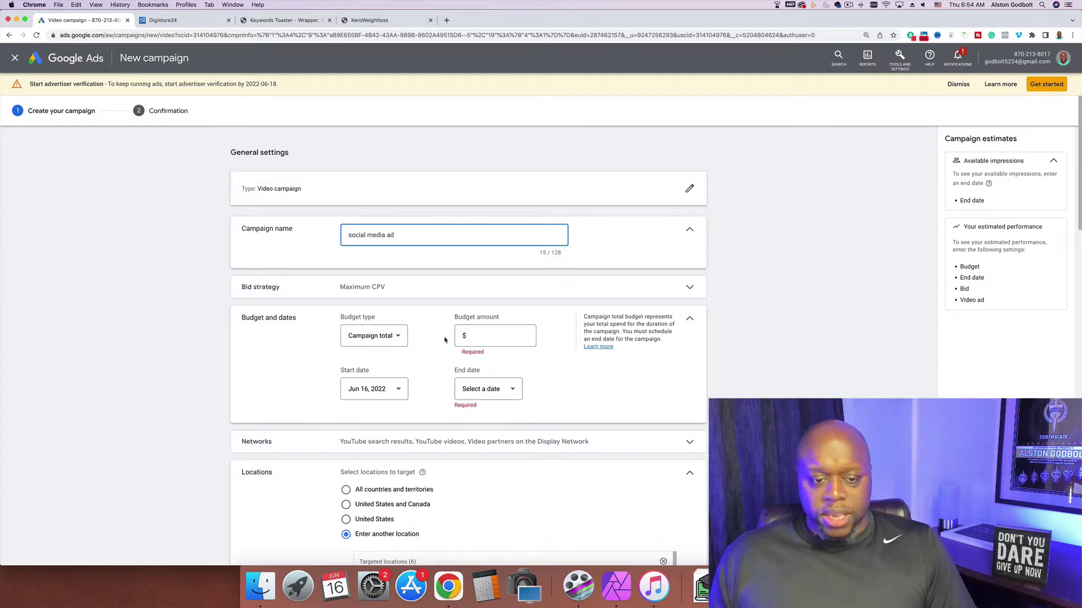
# Step: Set the campaign's budget type to Daily with a budget amount of $5.00
pyautogui.click(402, 337)
pyautogui.click(401, 341)
pyautogui.click(507, 337)
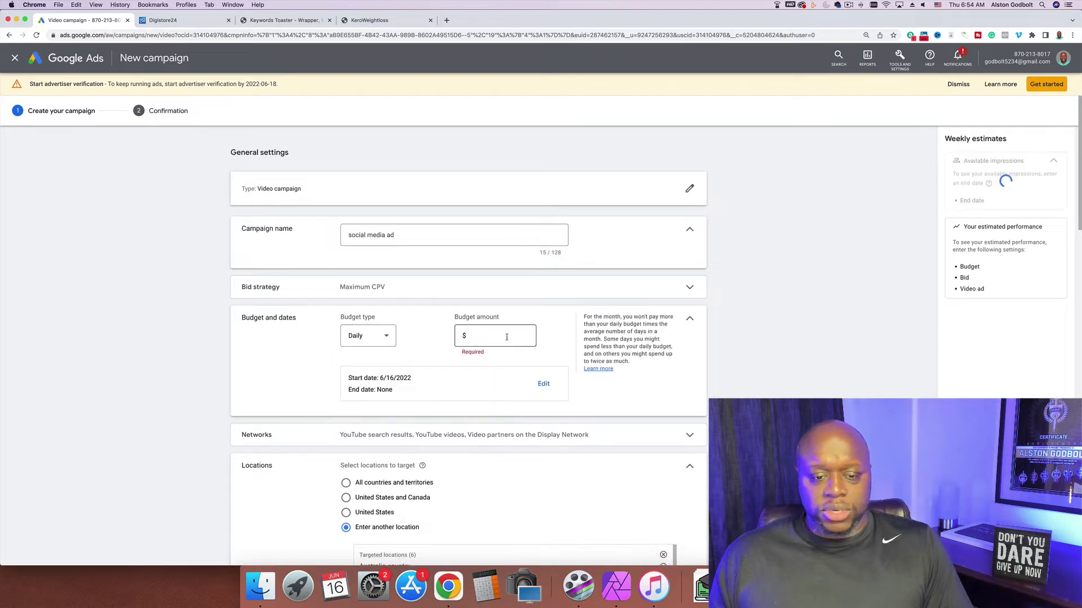
pyautogui.write('5.00')
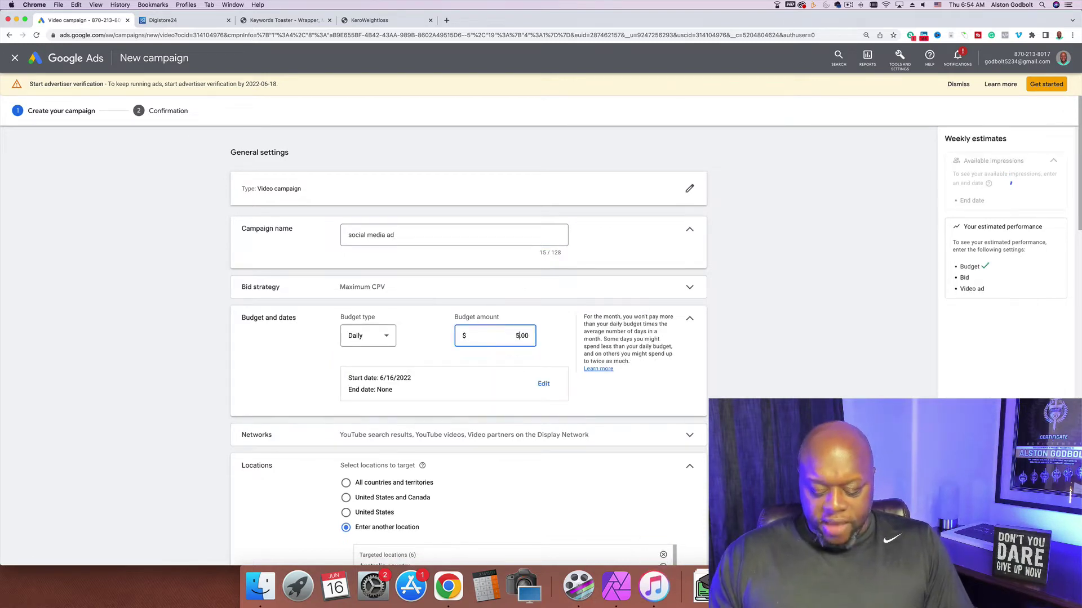
pyautogui.click(489, 410)
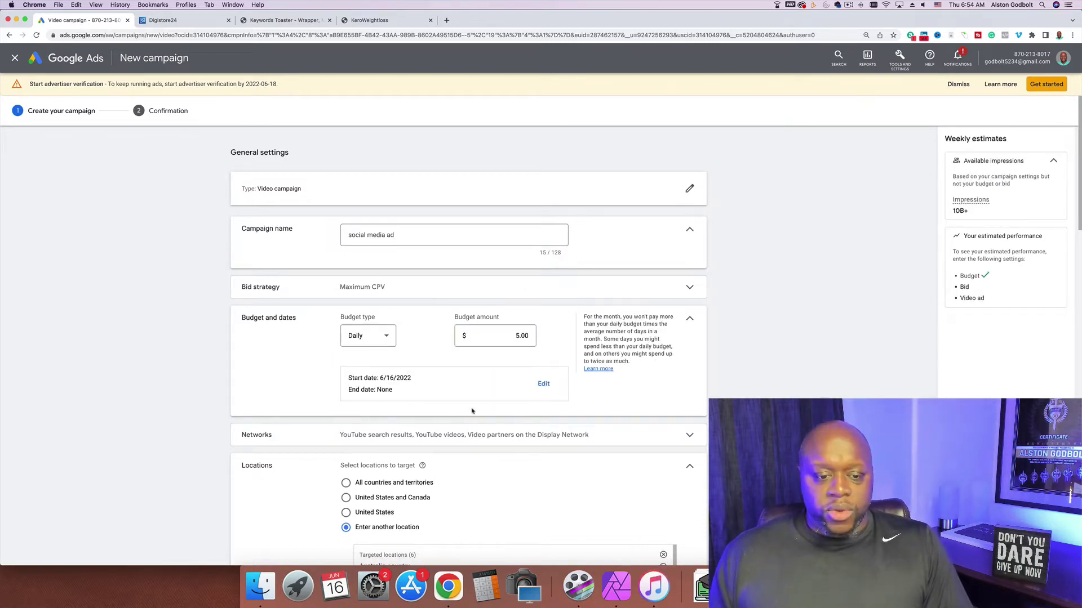
# Step: Set the campaign's end date to Jul 16, 2022
pyautogui.click(544, 384)
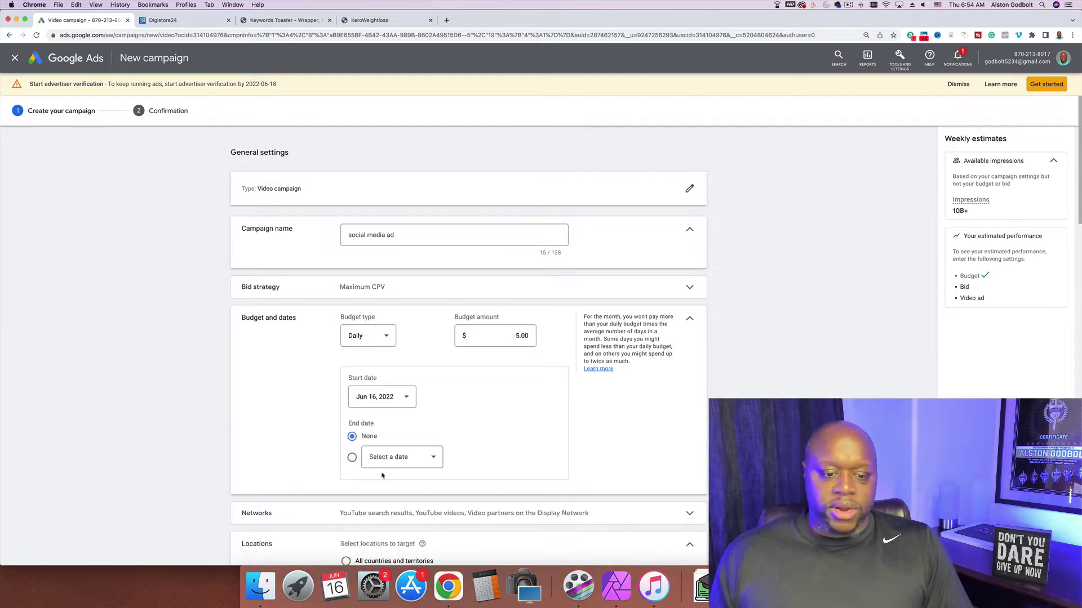
pyautogui.click(400, 464)
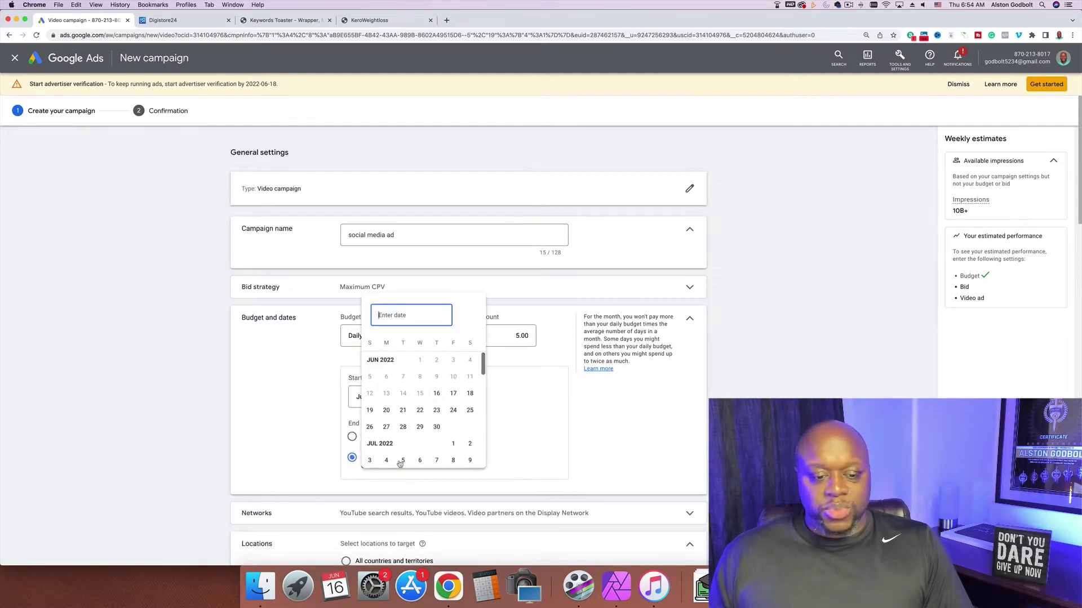
pyautogui.click(470, 461)
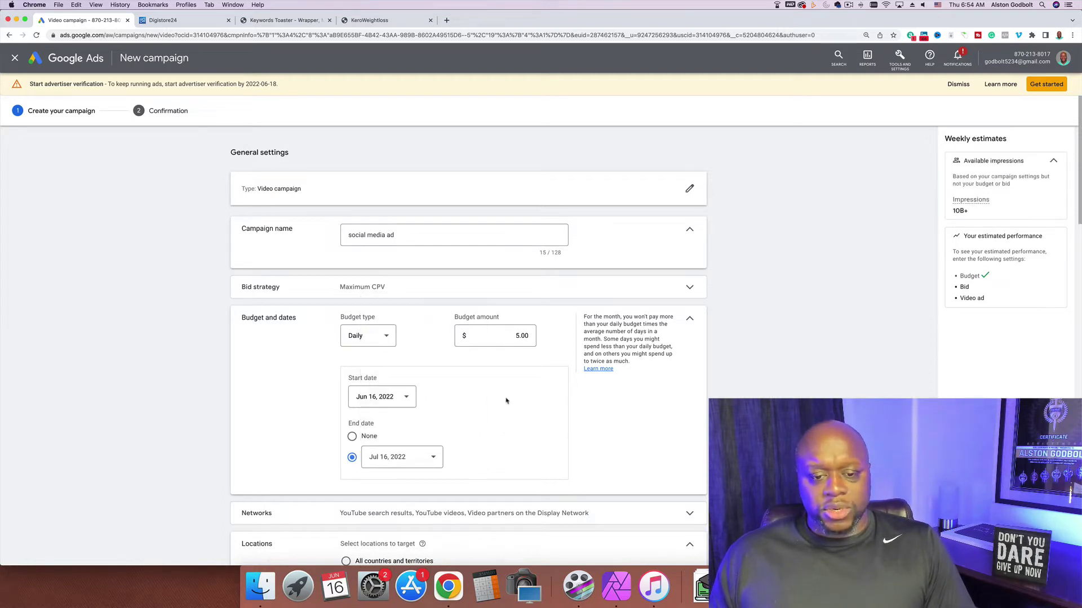
# Step: Exclude Video partners on the Display Network from the campaign's networks
pyautogui.scroll(-5, 698, 351)
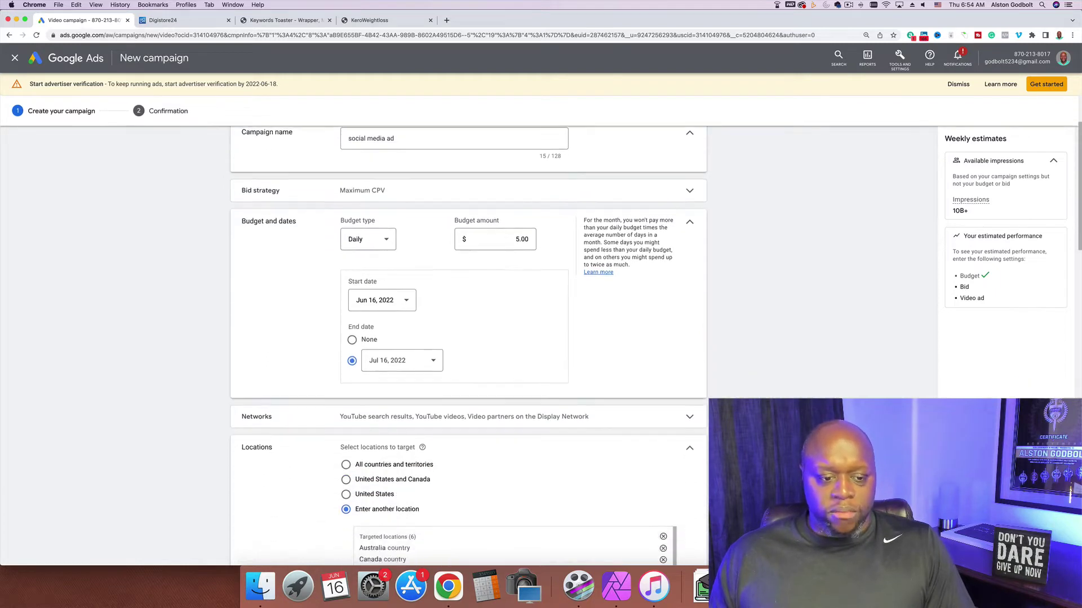
pyautogui.click(697, 350)
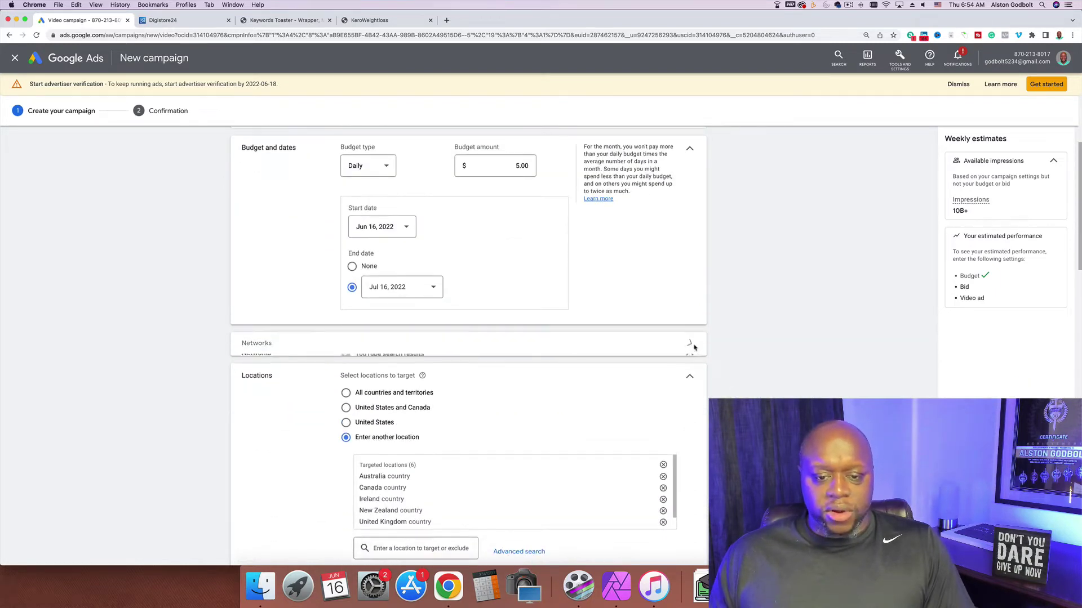
pyautogui.click(346, 417)
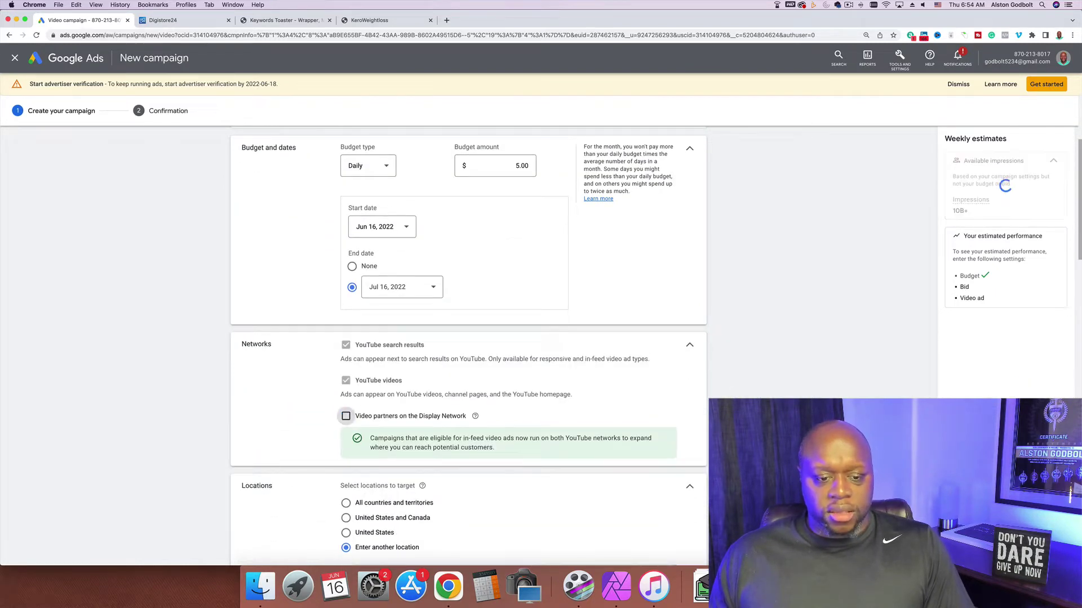
pyautogui.scroll(-8, 346, 417)
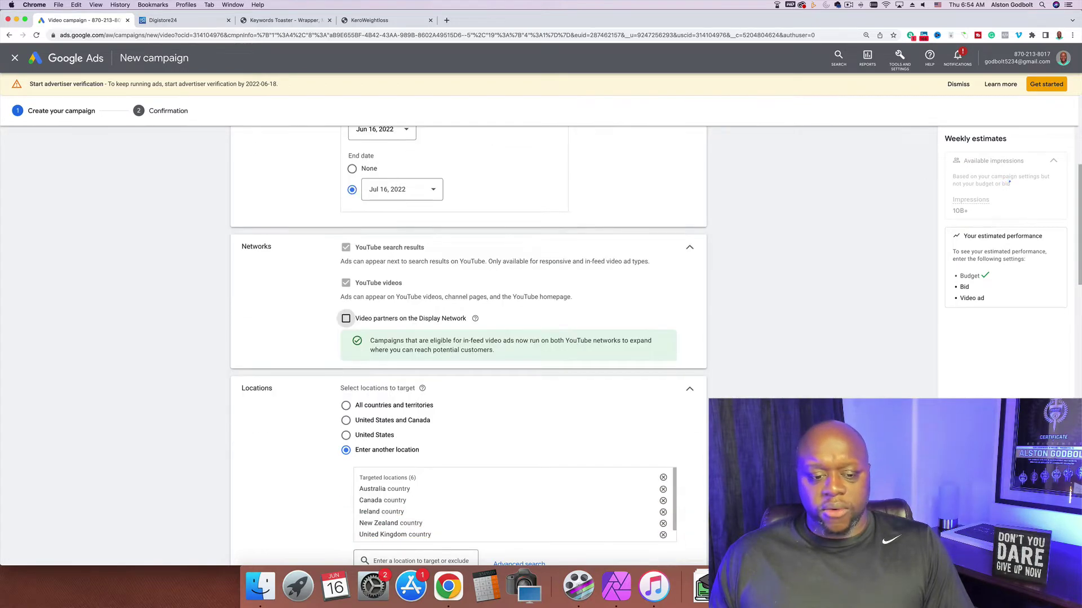
# Step: Set the campaign's inventory type to Expanded inventory under the content exclusions
pyautogui.scroll(1, 467, 339)
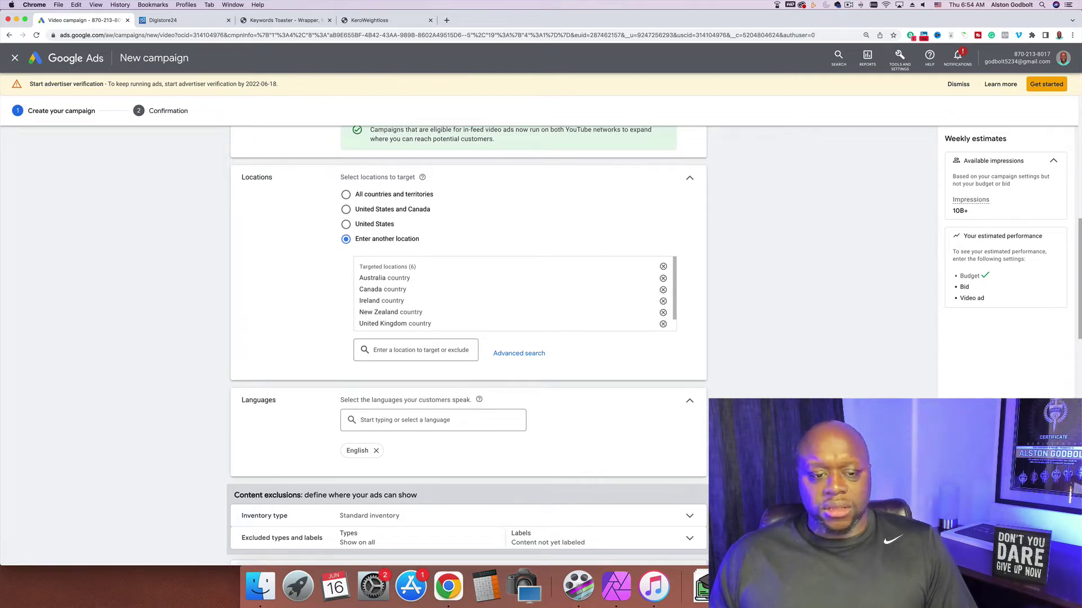
pyautogui.scroll(-1, 676, 292)
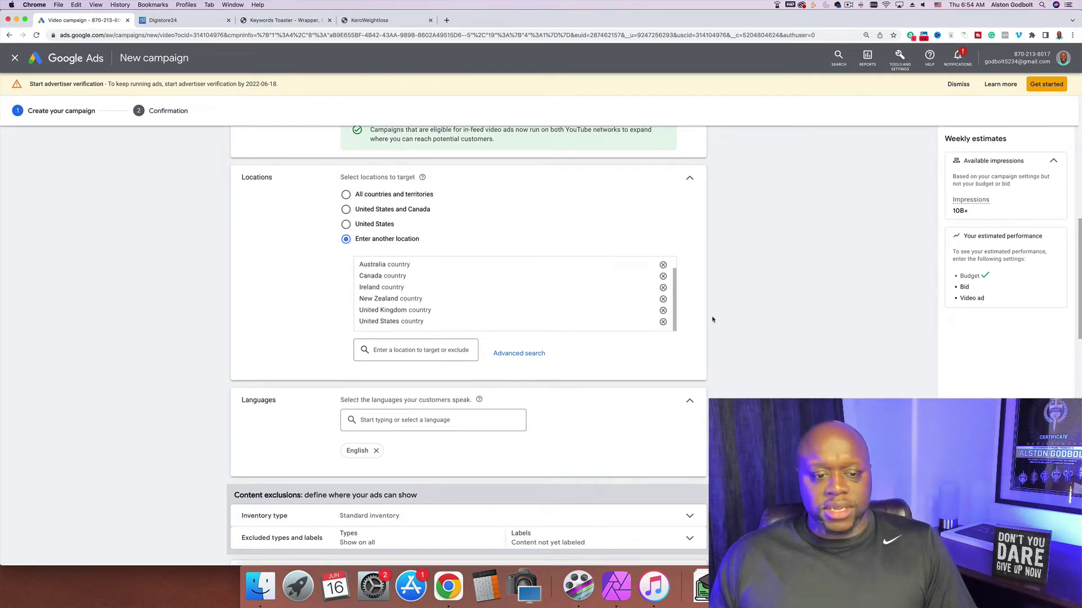
pyautogui.scroll(-3, 467, 338)
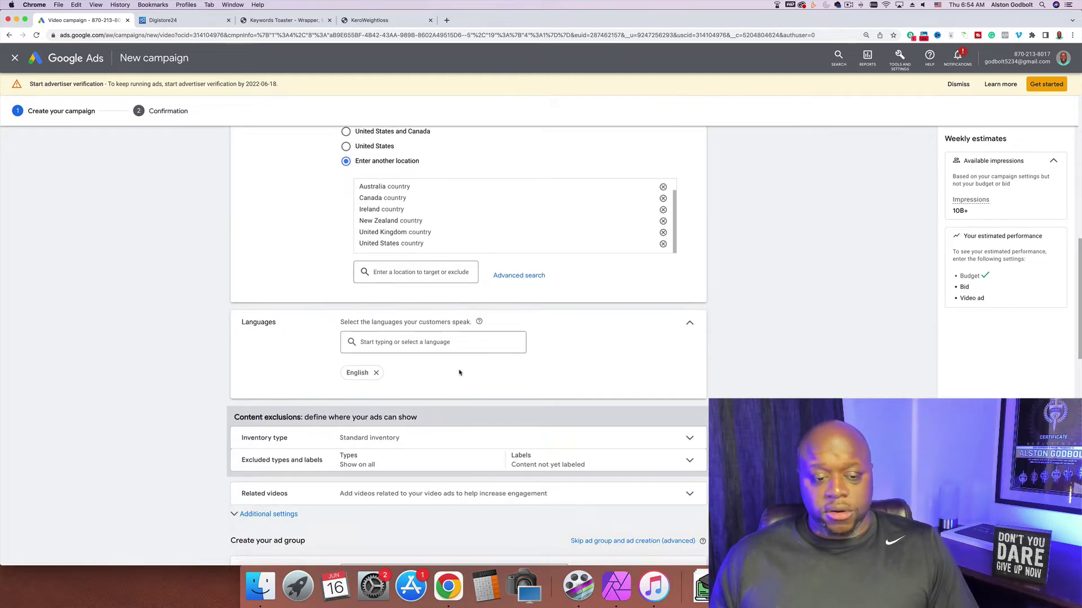
pyautogui.click(688, 438)
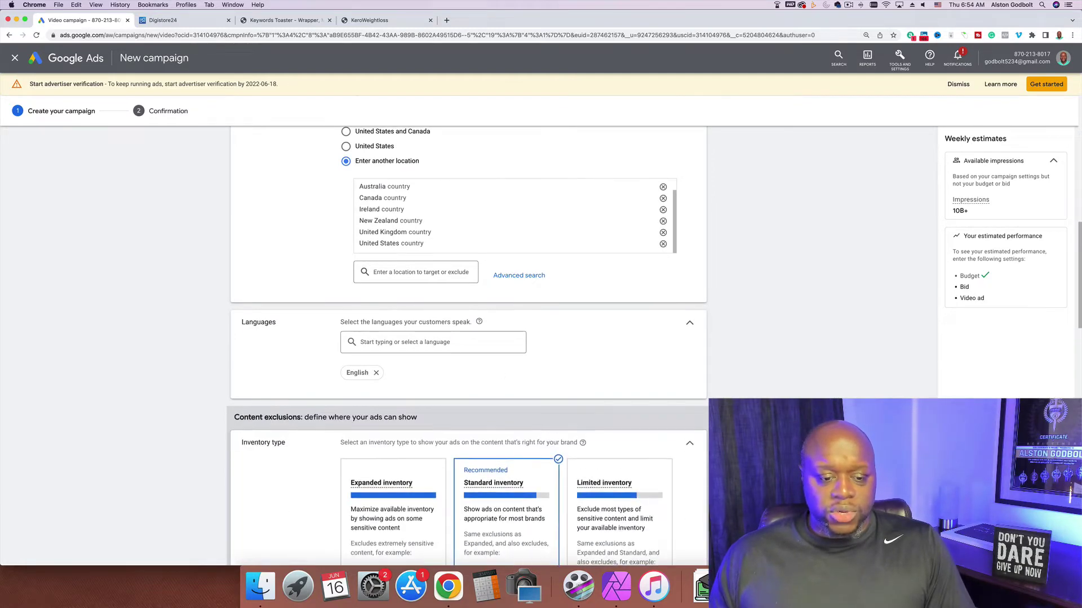
pyautogui.scroll(-5, 468, 338)
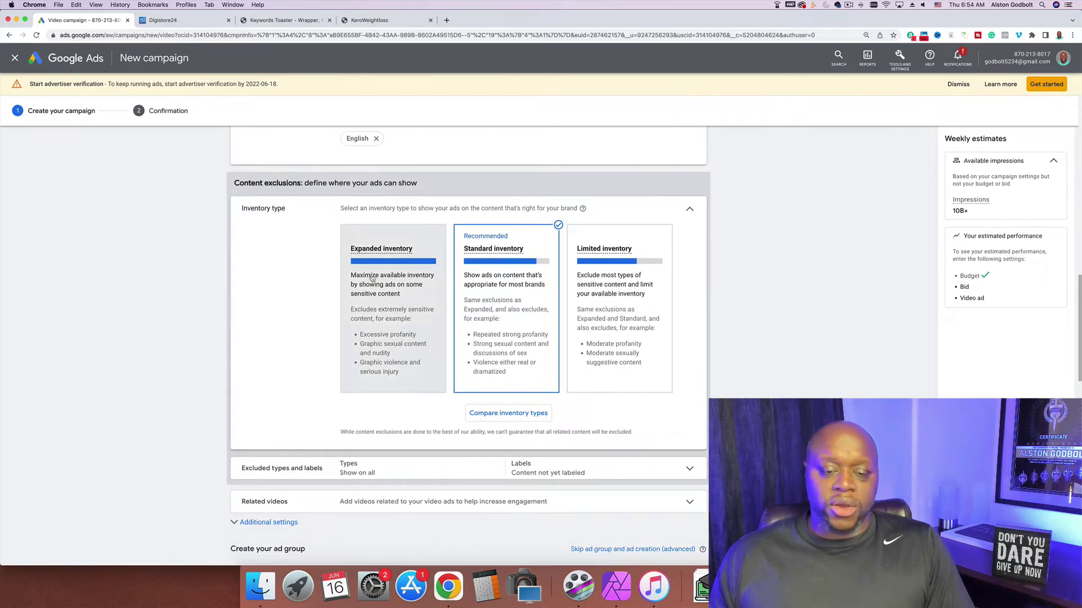
pyautogui.click(372, 277)
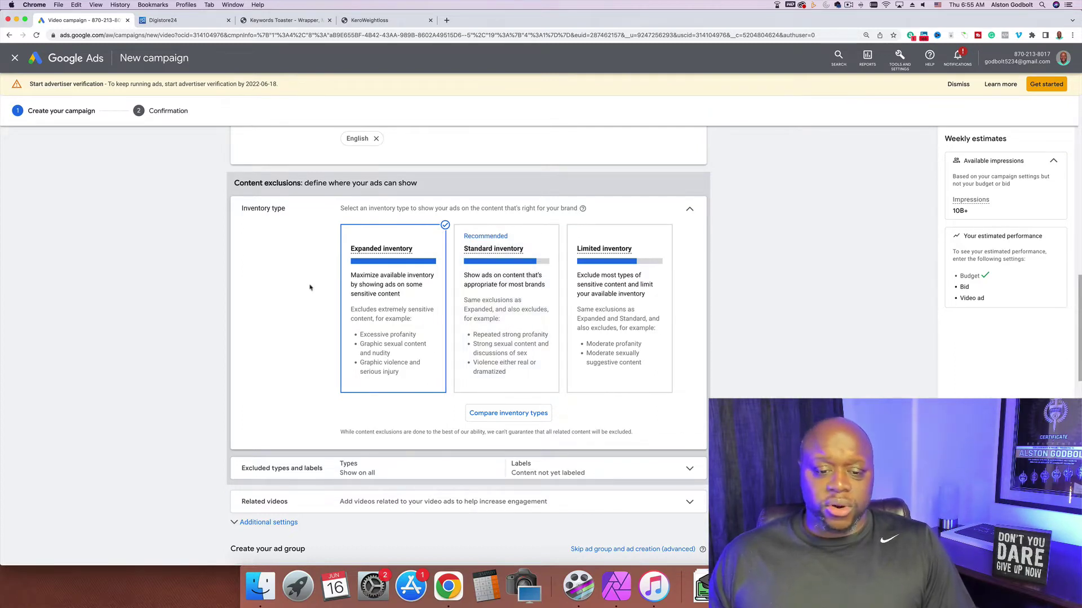
# Step: Exclude embedded YouTube videos and live streaming videos from the content types where the ads can show
pyautogui.scroll(-5, 288, 326)
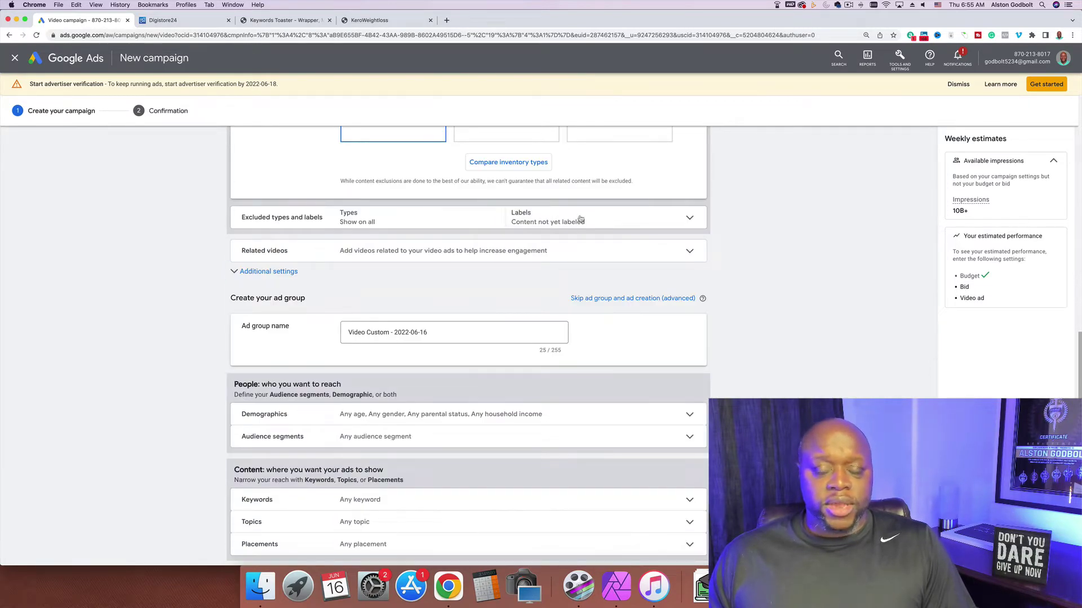
pyautogui.click(699, 224)
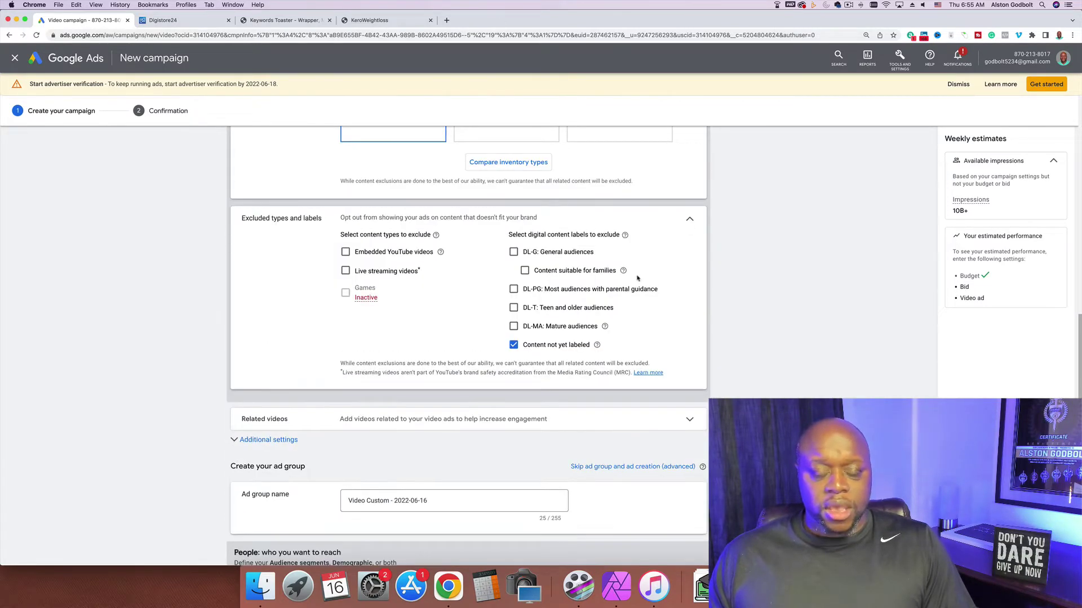
pyautogui.click(346, 253)
pyautogui.click(346, 273)
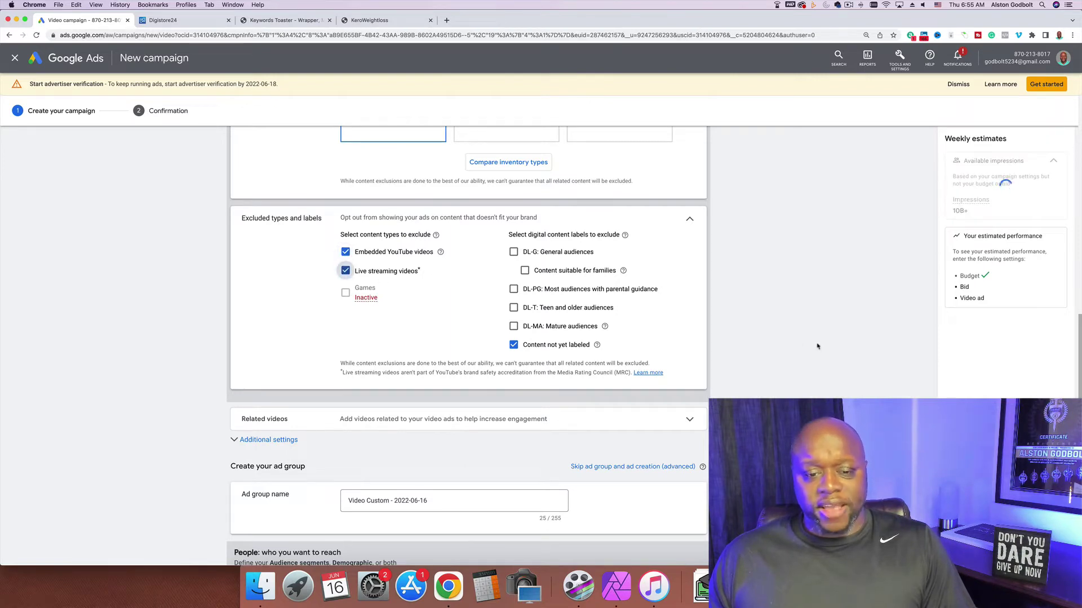
# Step: Set specific device targeting in the additional settings and exclude TV screens, keeping computers, mobile phones and tablets
pyautogui.scroll(-2, 840, 369)
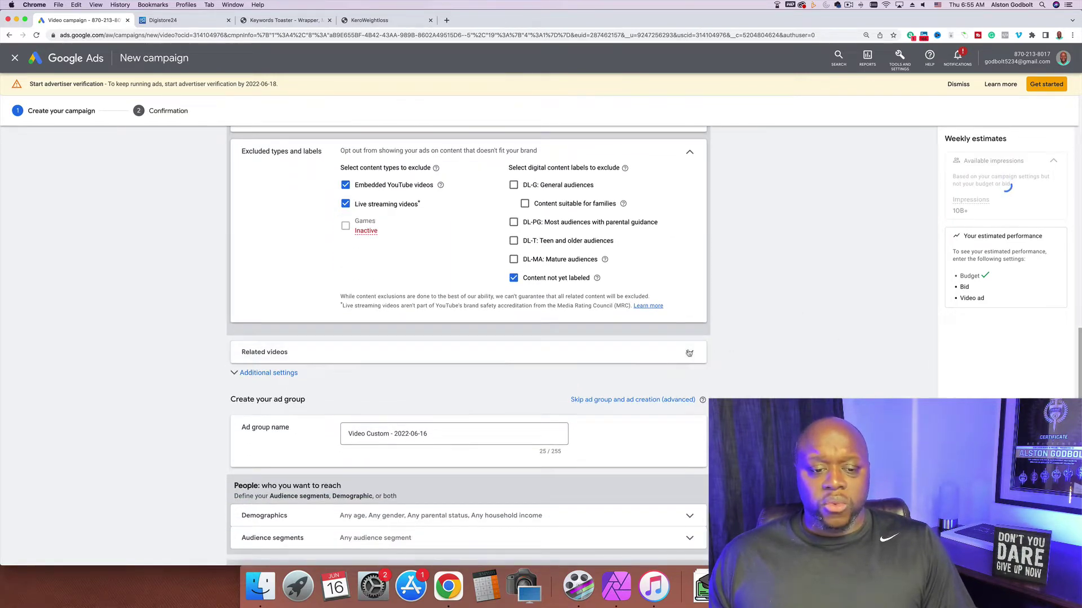
pyautogui.click(689, 354)
pyautogui.scroll(-3, 689, 354)
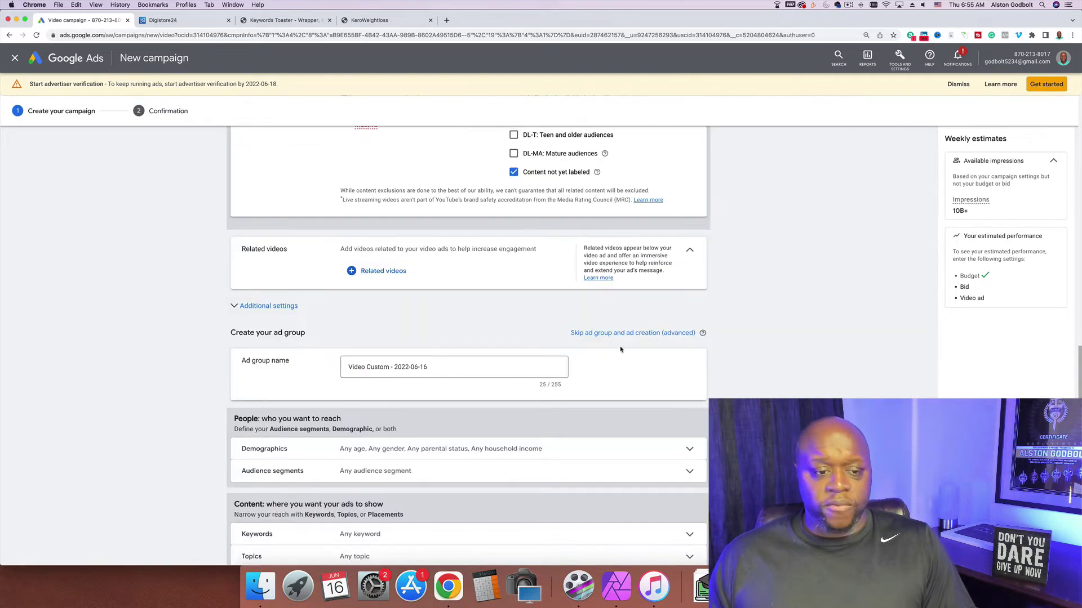
pyautogui.click(276, 306)
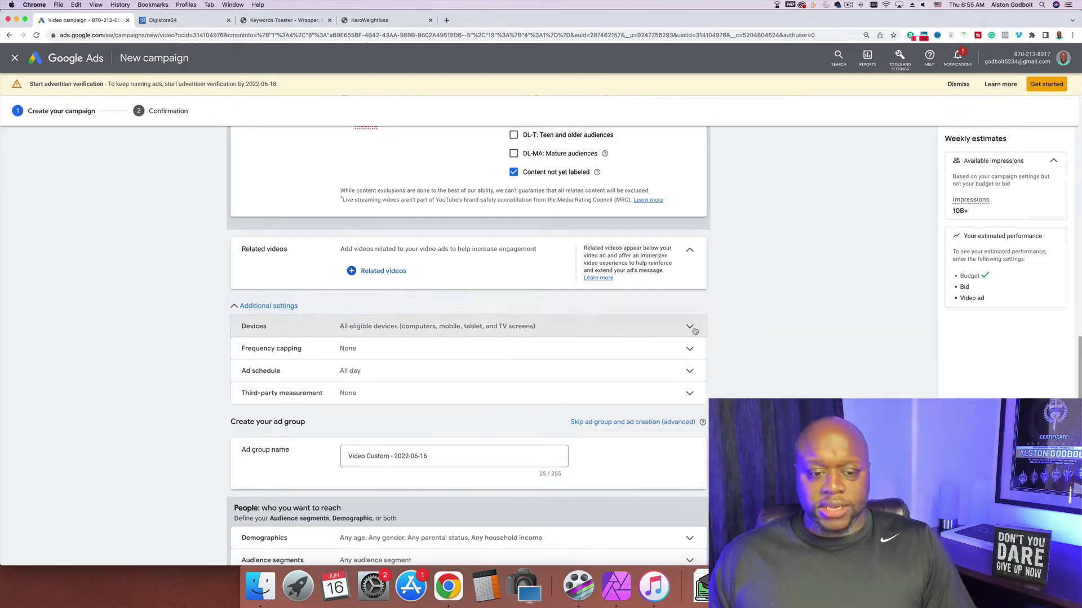
pyautogui.click(563, 328)
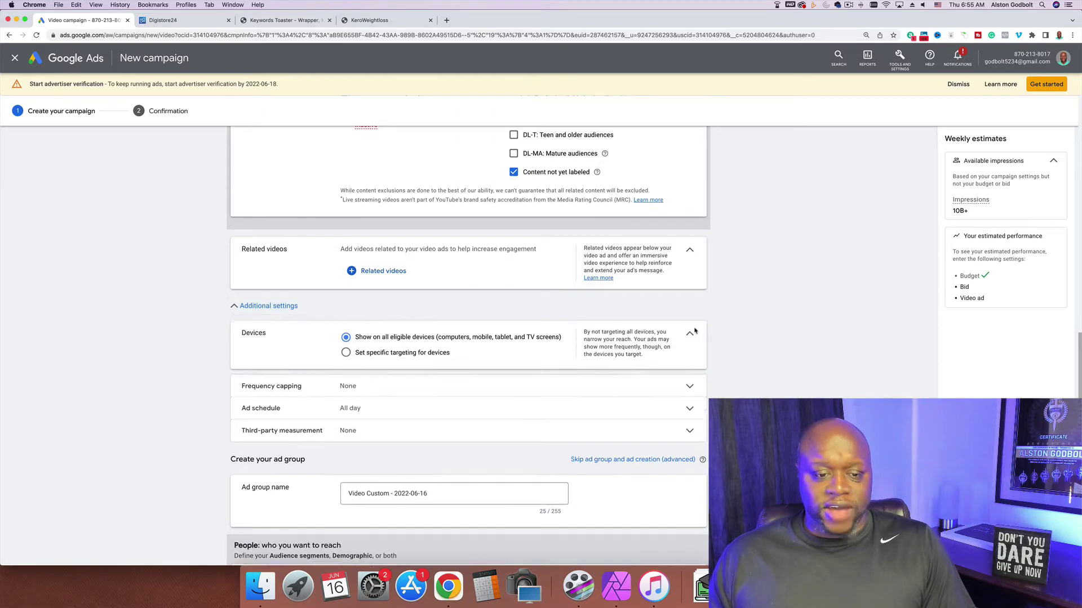
pyautogui.click(346, 355)
pyautogui.click(370, 423)
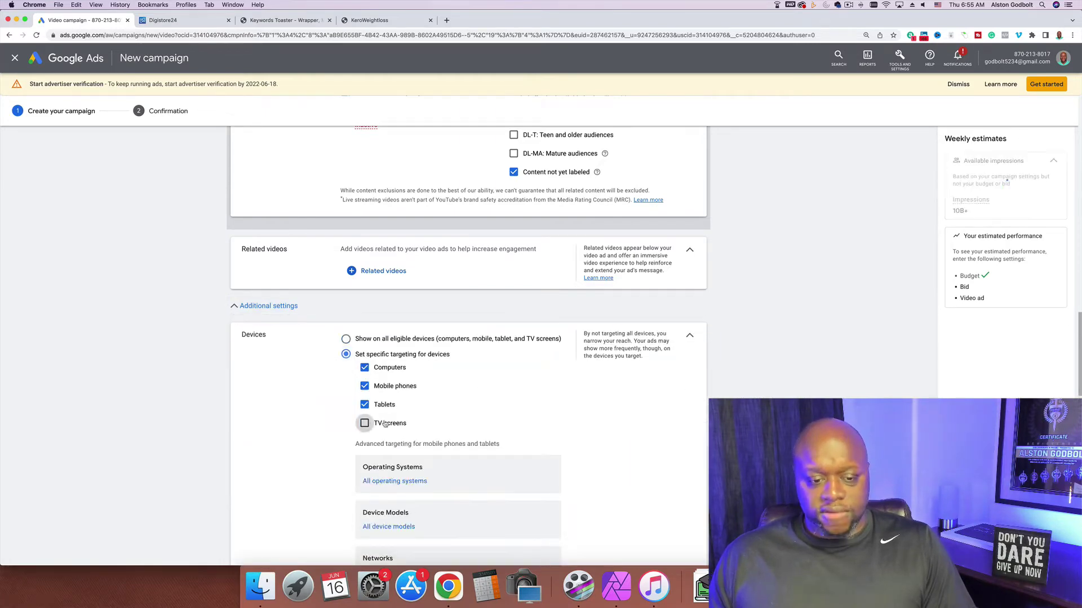
# Step: Cap both the impression frequency and the view frequency at 3 per day for each user
pyautogui.scroll(-5, 658, 411)
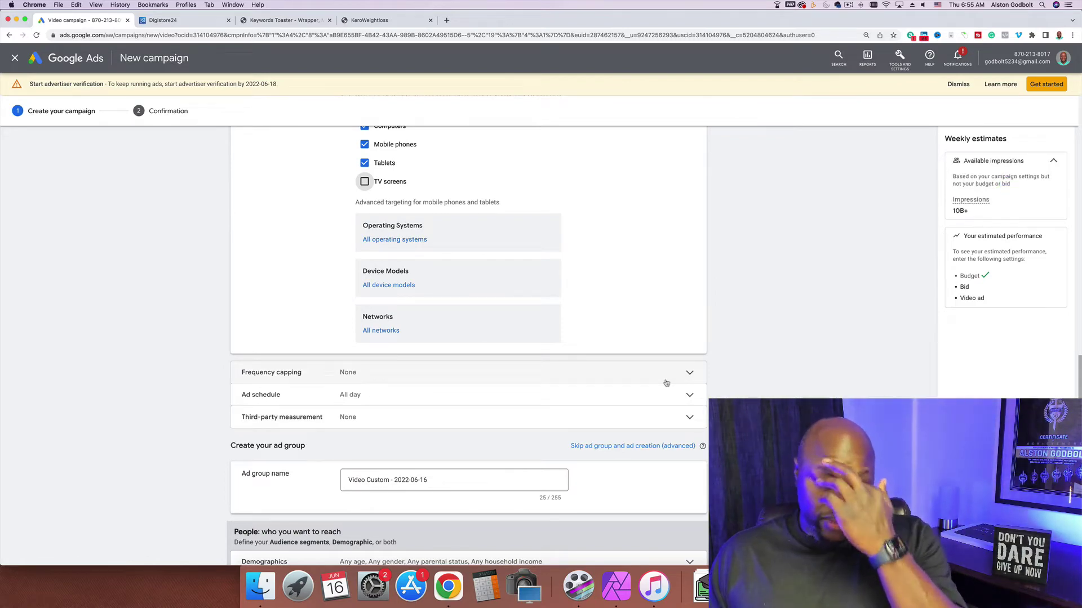
pyautogui.scroll(-3, 796, 307)
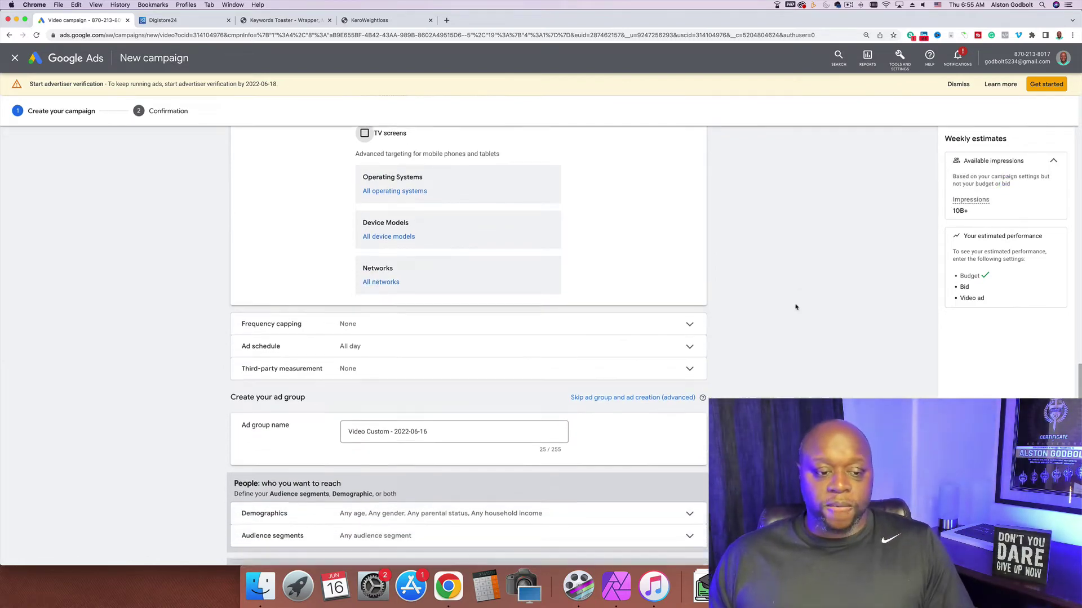
pyautogui.click(690, 288)
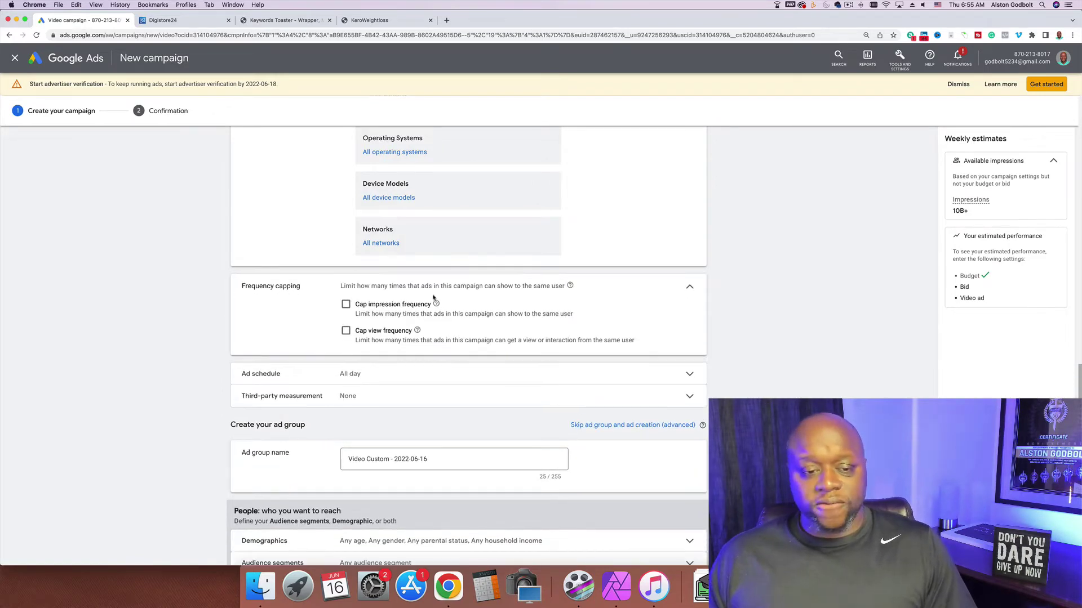
pyautogui.click(346, 304)
pyautogui.click(344, 411)
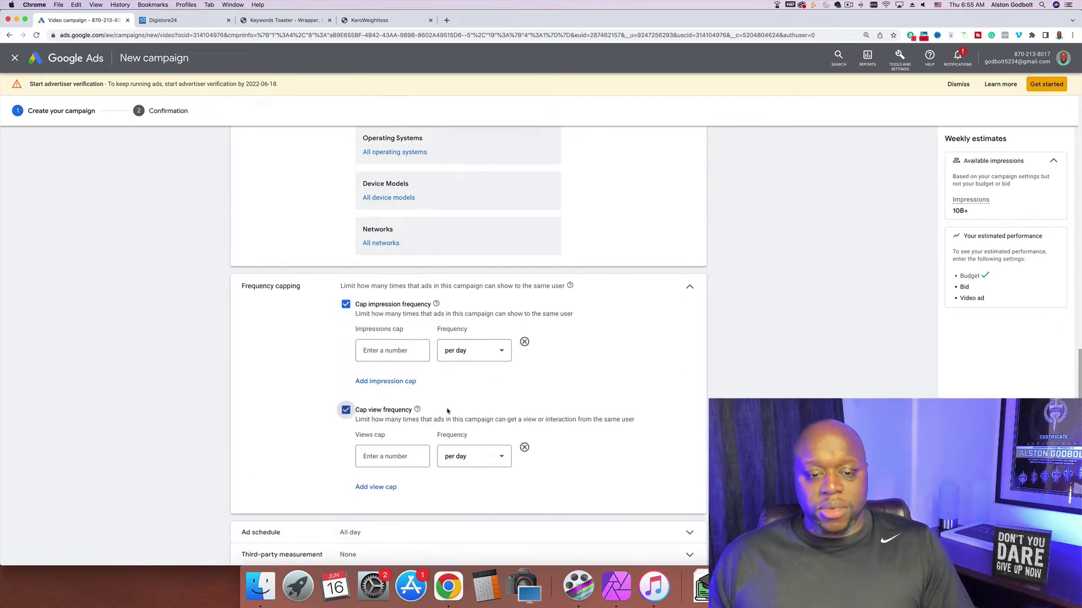
pyautogui.click(389, 354)
pyautogui.write('3')
pyautogui.click(390, 457)
pyautogui.write('3')
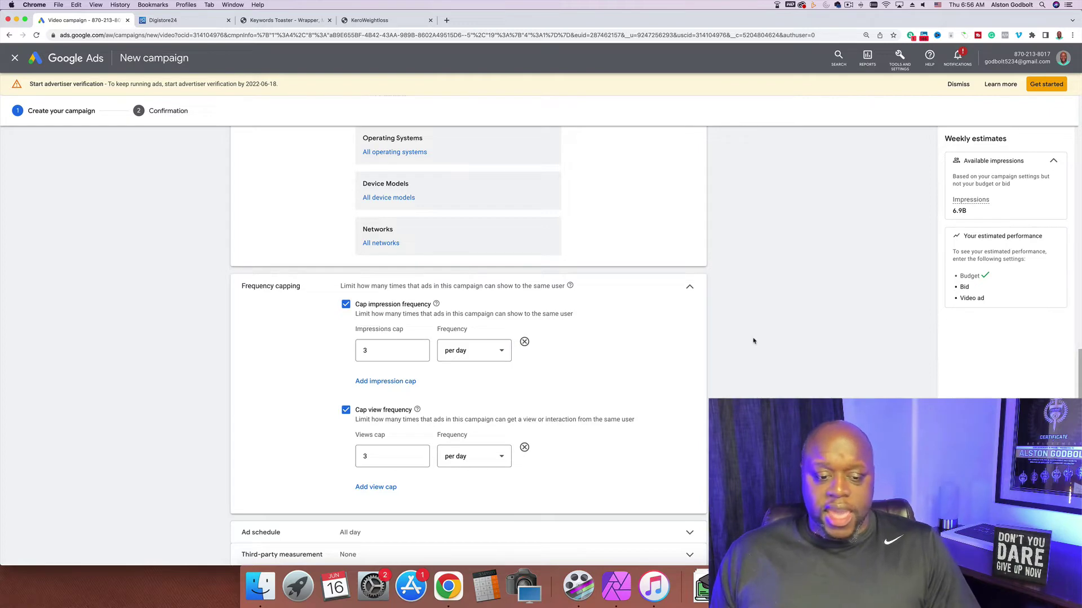
# Step: Replace the default ad group name with "social media"
pyautogui.scroll(-4, 754, 340)
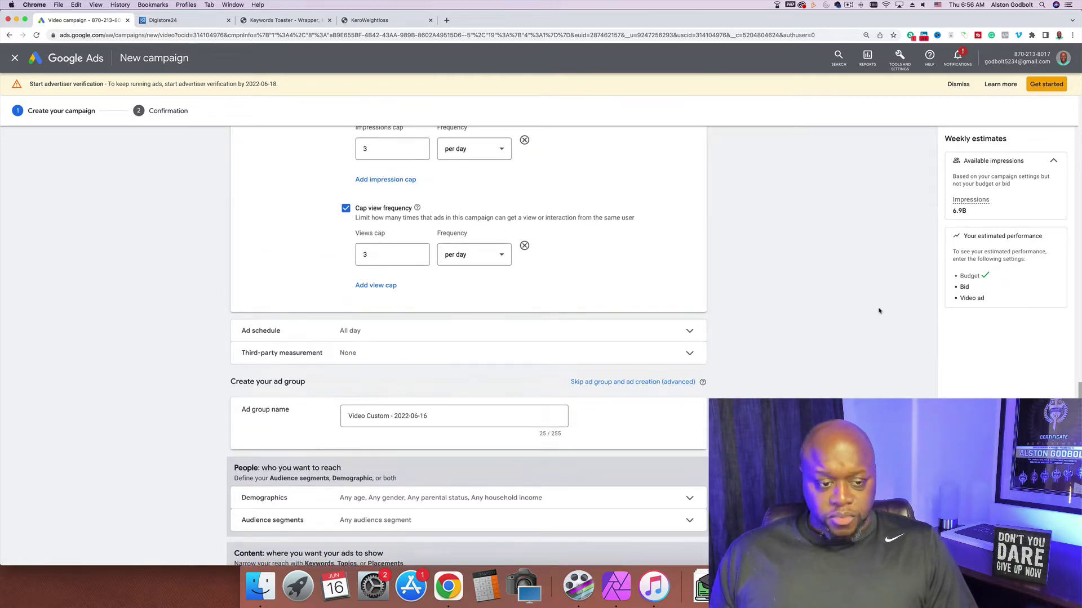
pyautogui.scroll(-1, 872, 309)
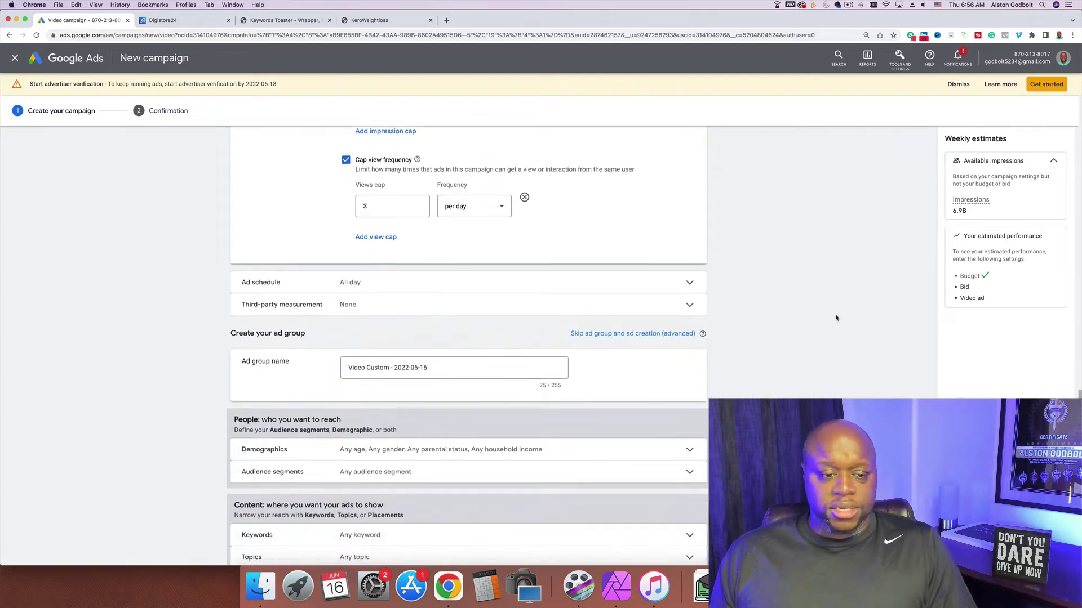
pyautogui.tripleClick(455, 367)
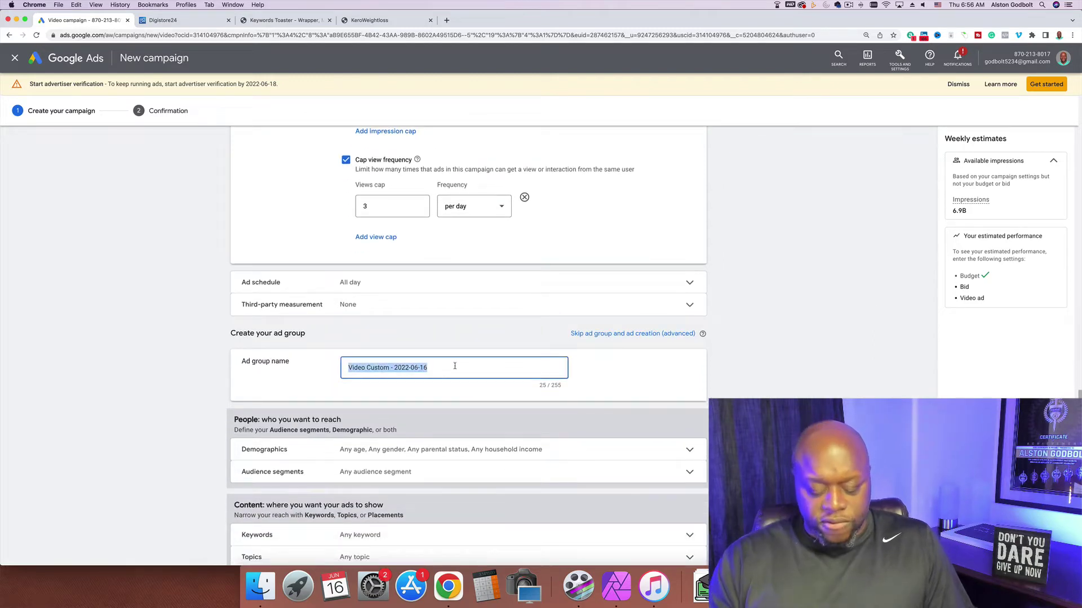
pyautogui.write('soical-')
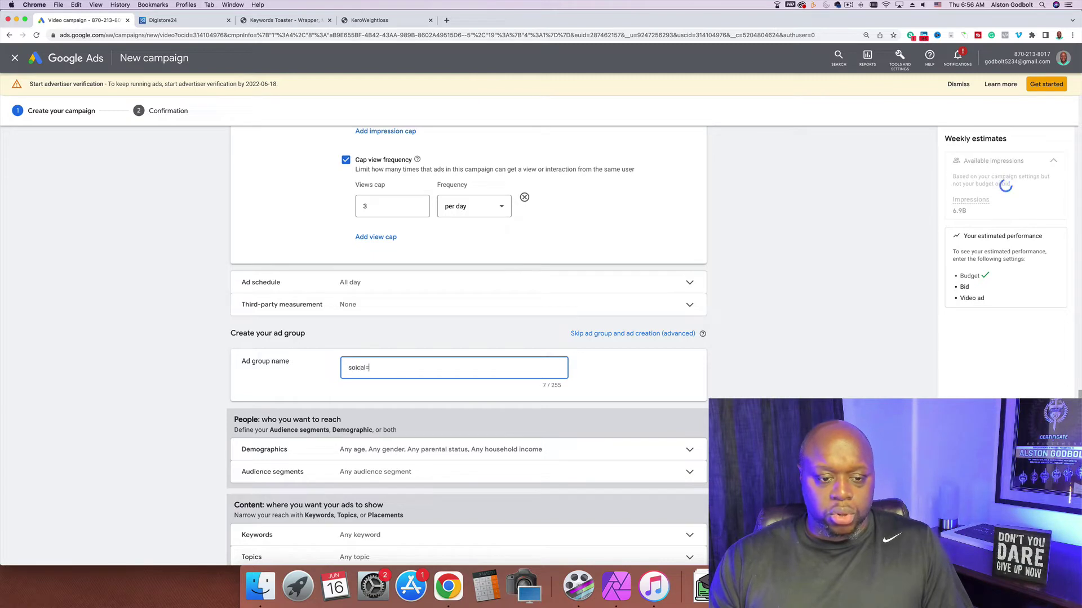
pyautogui.press('BackSpace')
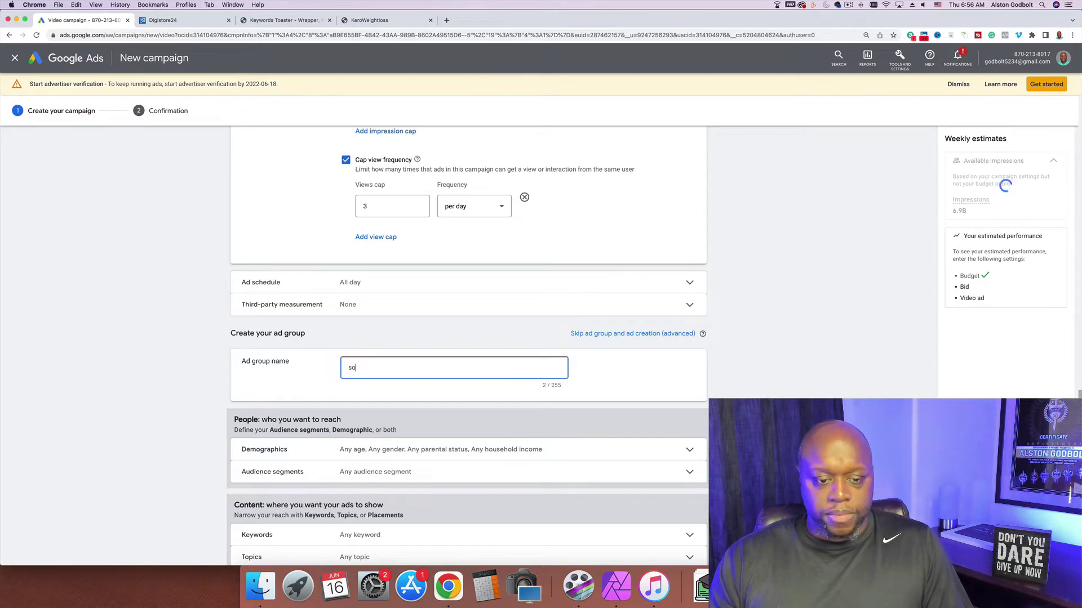
pyautogui.write('cial media')
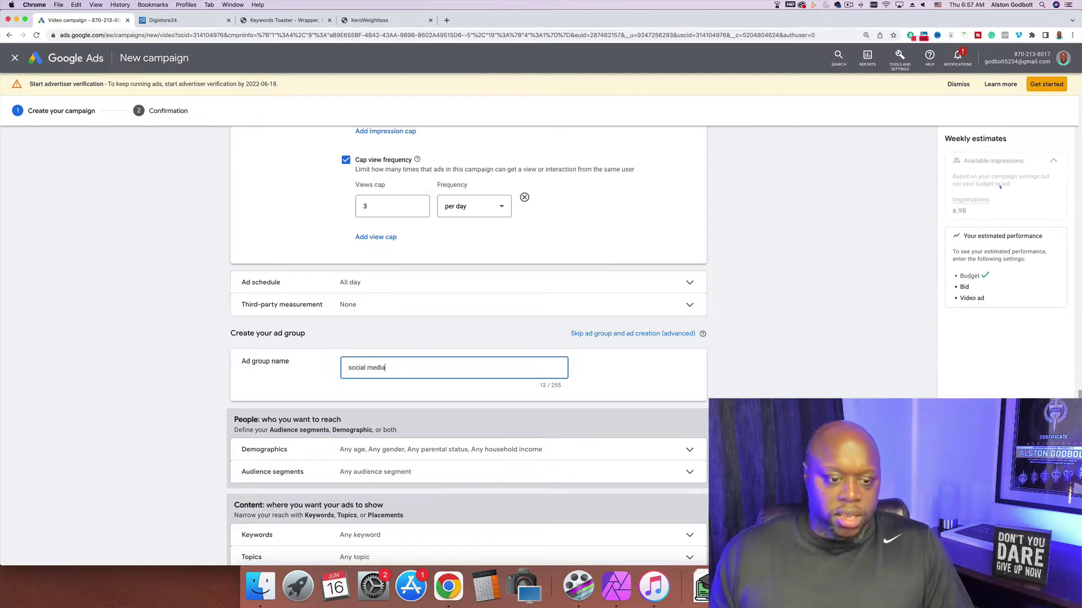
# Step: Exclude the 31 - 40%, 41 - 50%, Lower 50% and Unknown household income brackets from the ad group's demographics
pyautogui.scroll(-2, 693, 292)
pyautogui.click(691, 398)
pyautogui.scroll(-5, 778, 383)
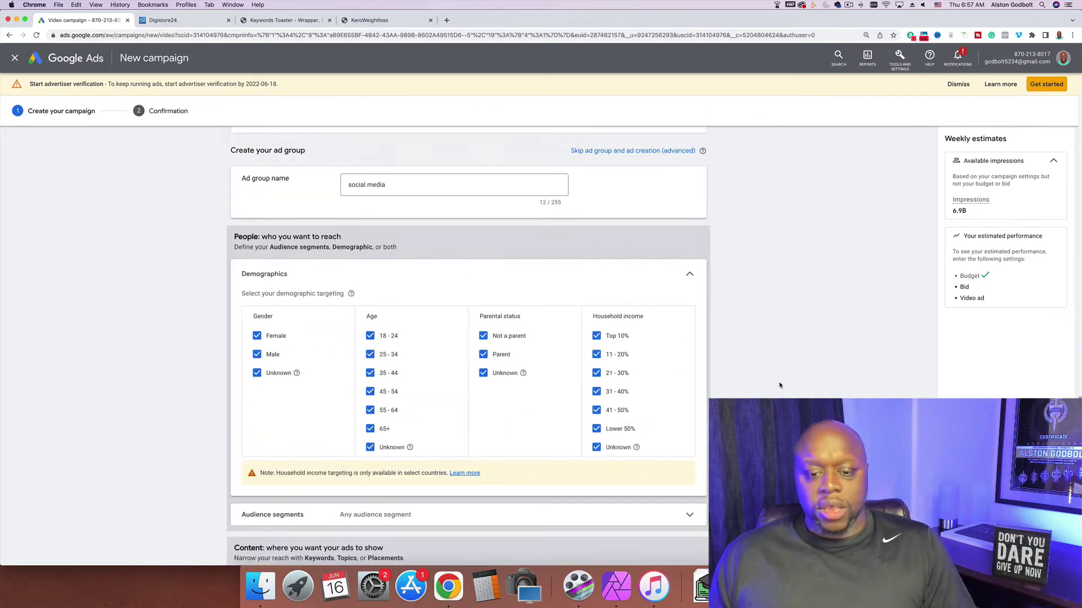
pyautogui.scroll(-2, 780, 385)
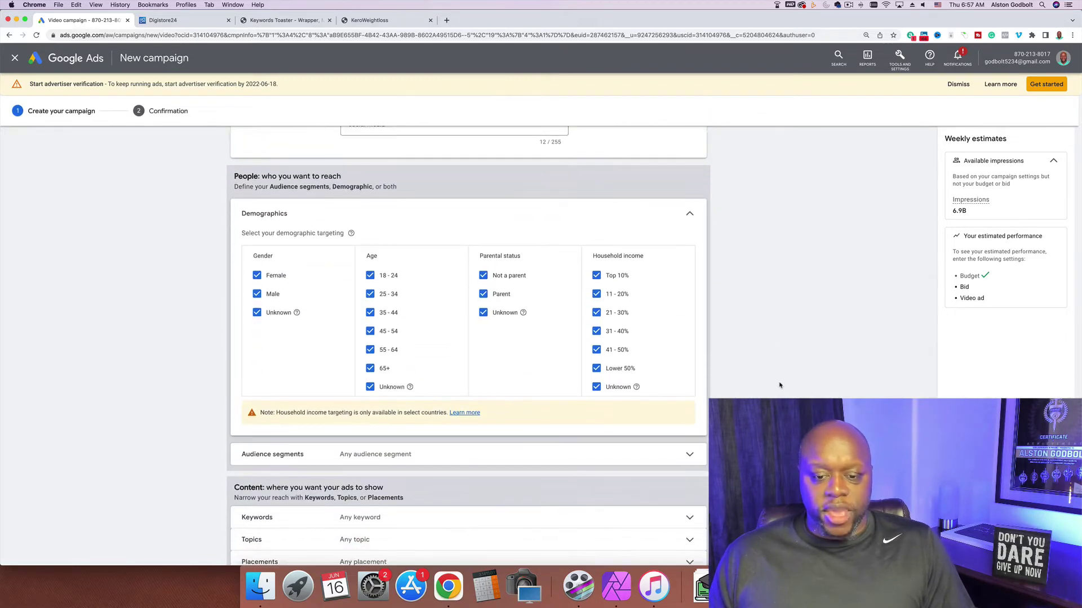
pyautogui.click(596, 388)
pyautogui.click(597, 371)
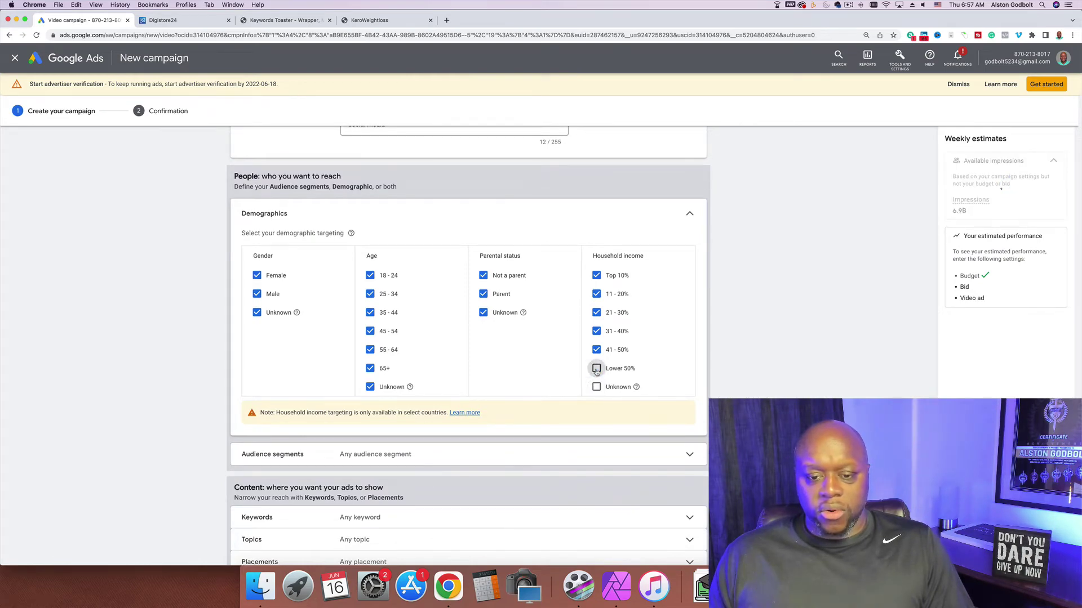
pyautogui.click(600, 351)
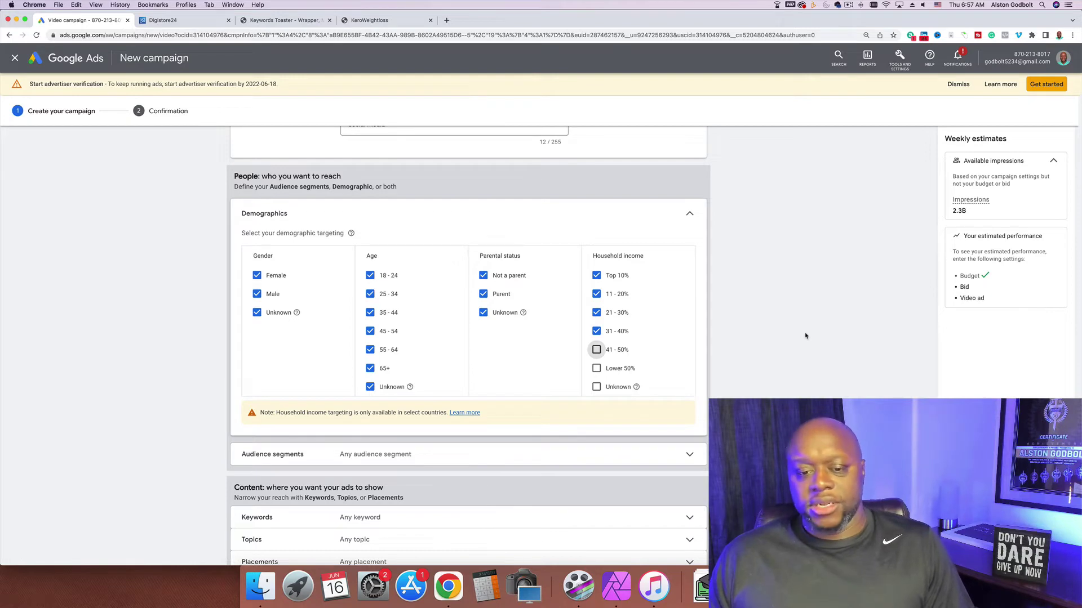
pyautogui.click(596, 332)
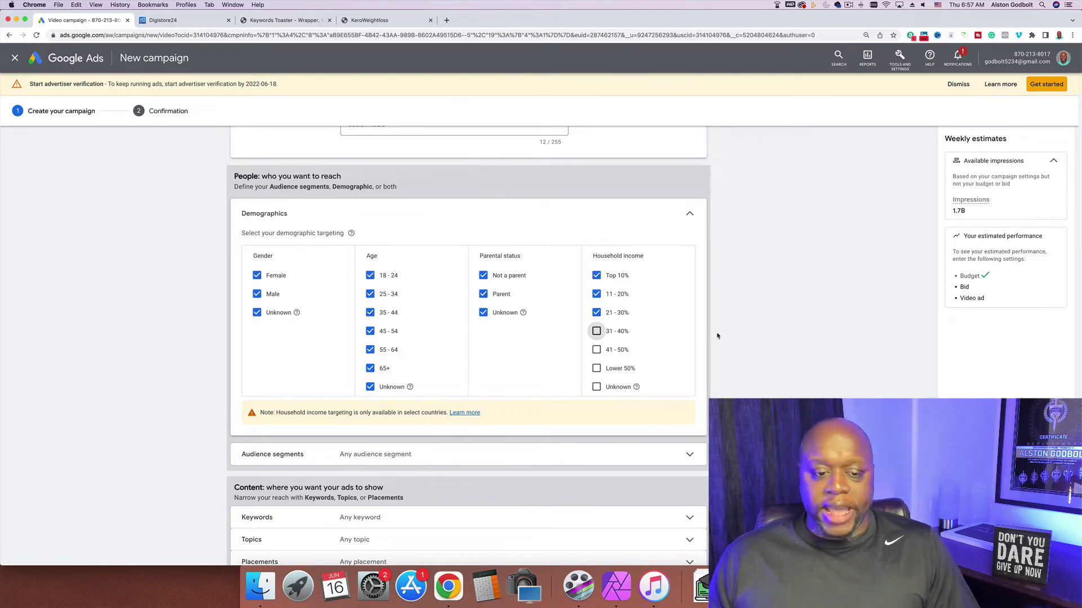
# Step: Search the ad group's audience segments for "solo"
pyautogui.scroll(-2, 792, 373)
pyautogui.click(688, 421)
pyautogui.scroll(-7, 468, 338)
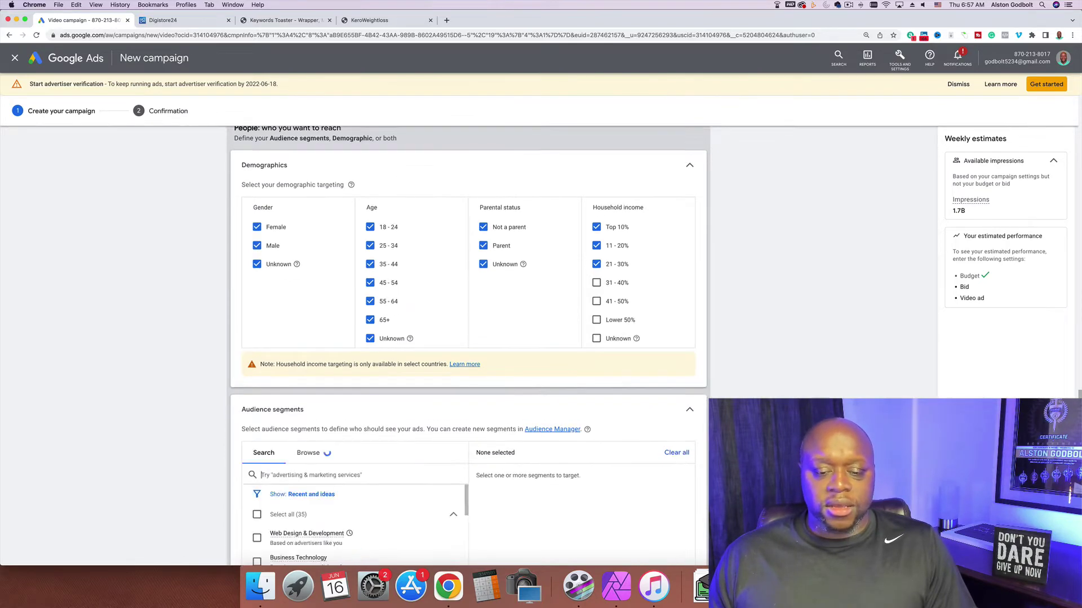
pyautogui.scroll(1, 468, 338)
pyautogui.scroll(1, 468, 338)
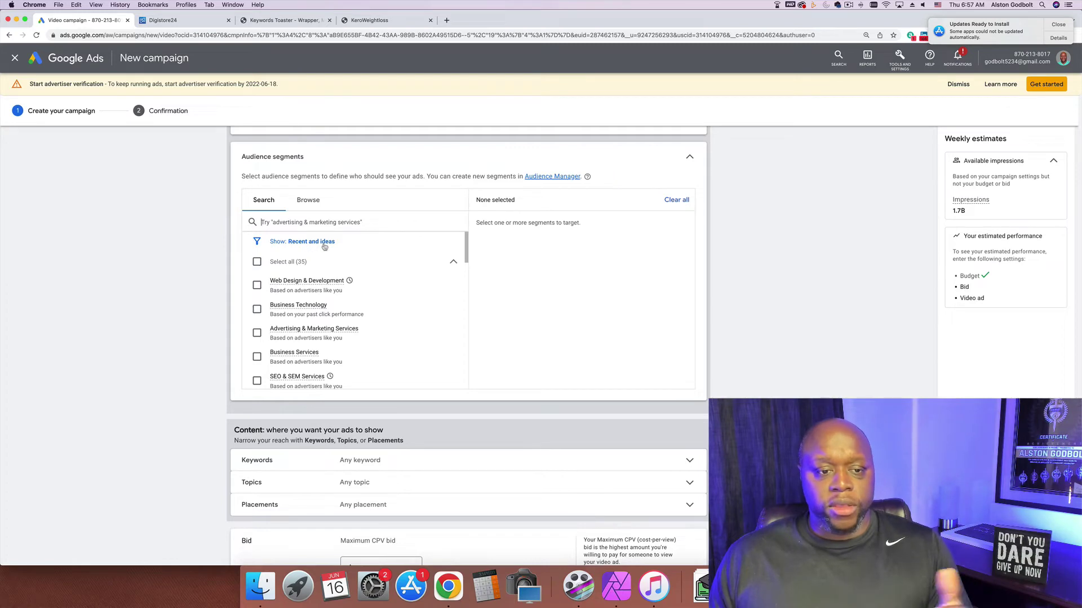
pyautogui.click(322, 225)
pyautogui.write('solos')
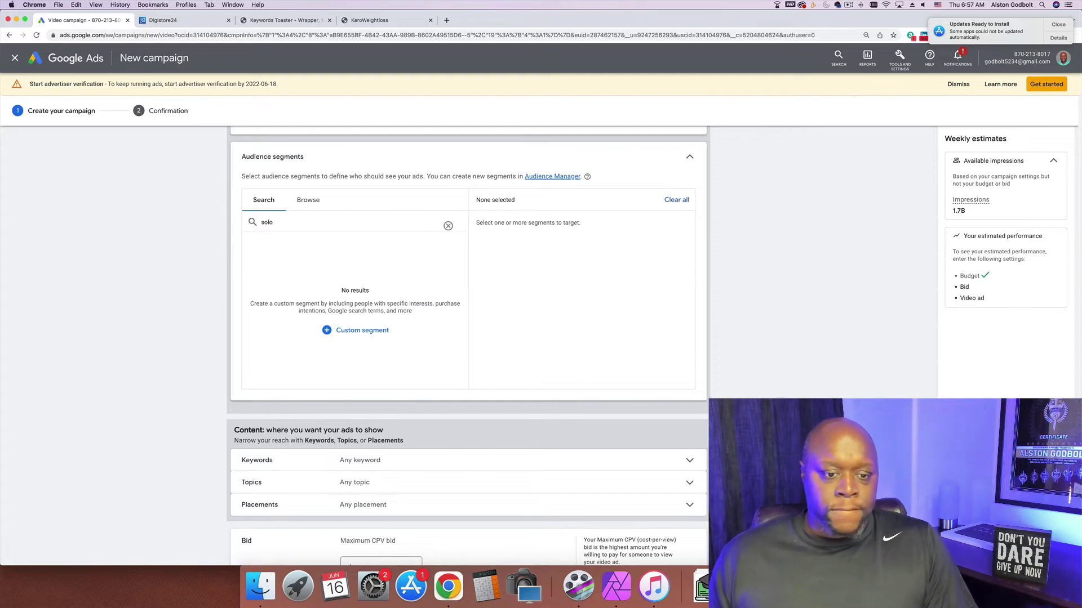
# Step: Search Google for "solopreneur" in a new browser tab
pyautogui.click(447, 20)
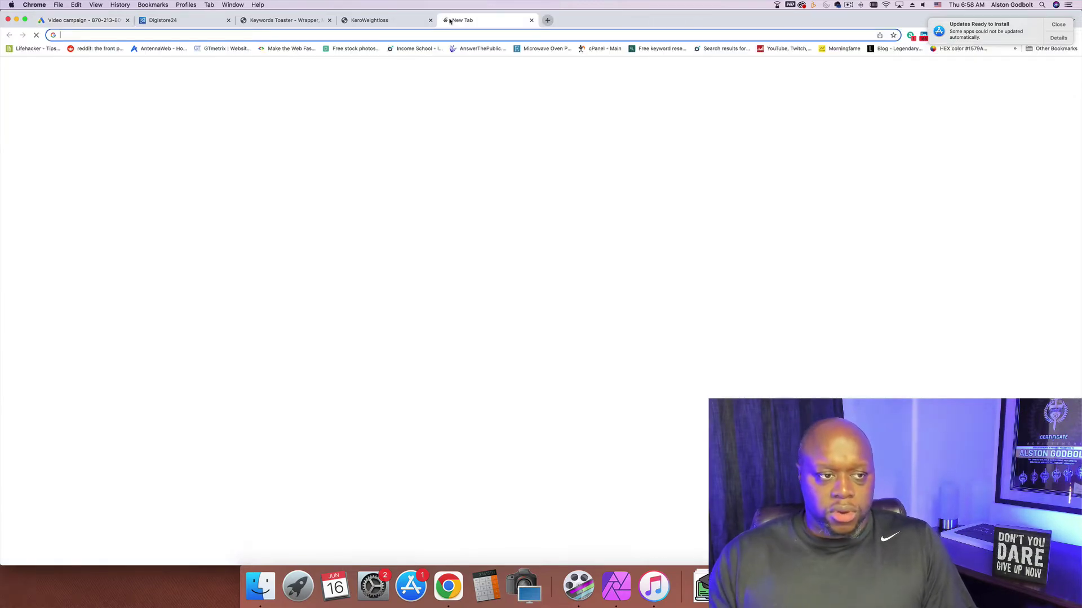
pyautogui.write('solop')
pyautogui.click(341, 61)
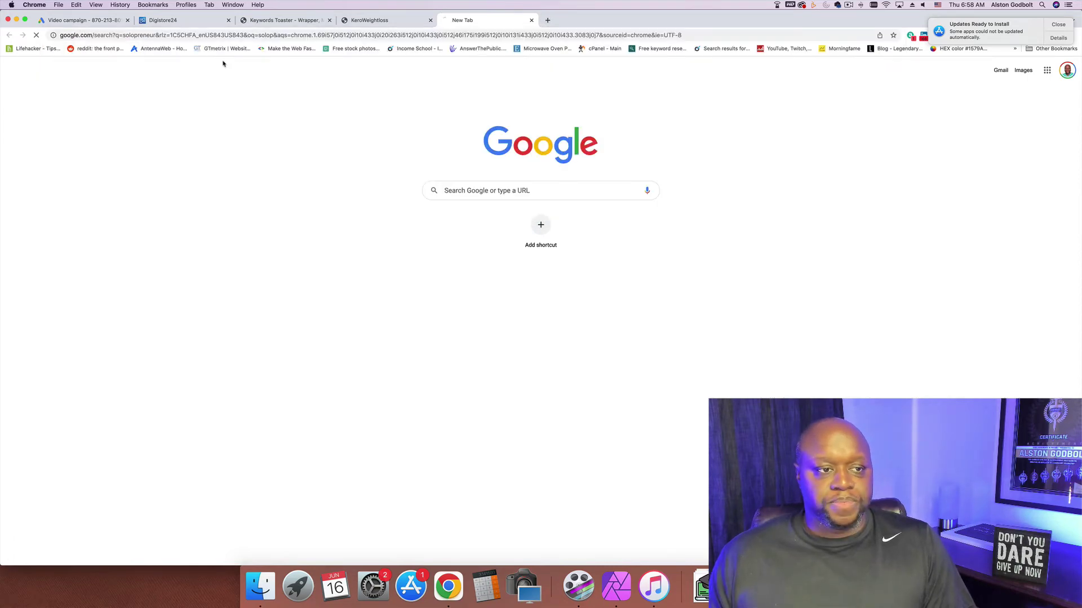
# Step: Return to the Google Ads campaign and search the ad group's audience segments for "solopreneur"
pyautogui.doubleClick(99, 63)
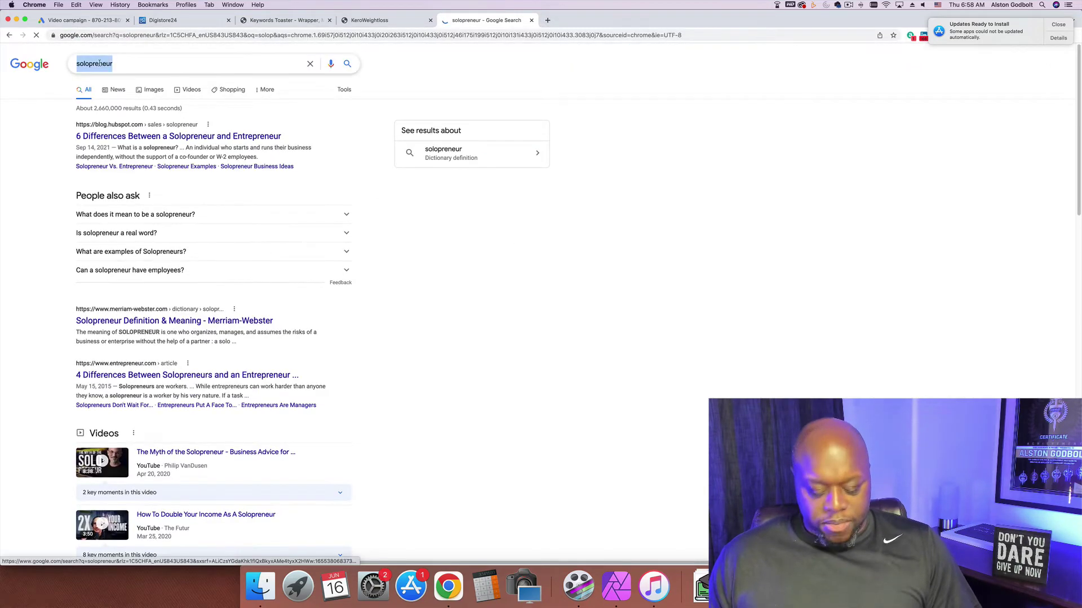
pyautogui.click(370, 20)
pyautogui.click(272, 20)
pyautogui.click(162, 20)
pyautogui.click(82, 21)
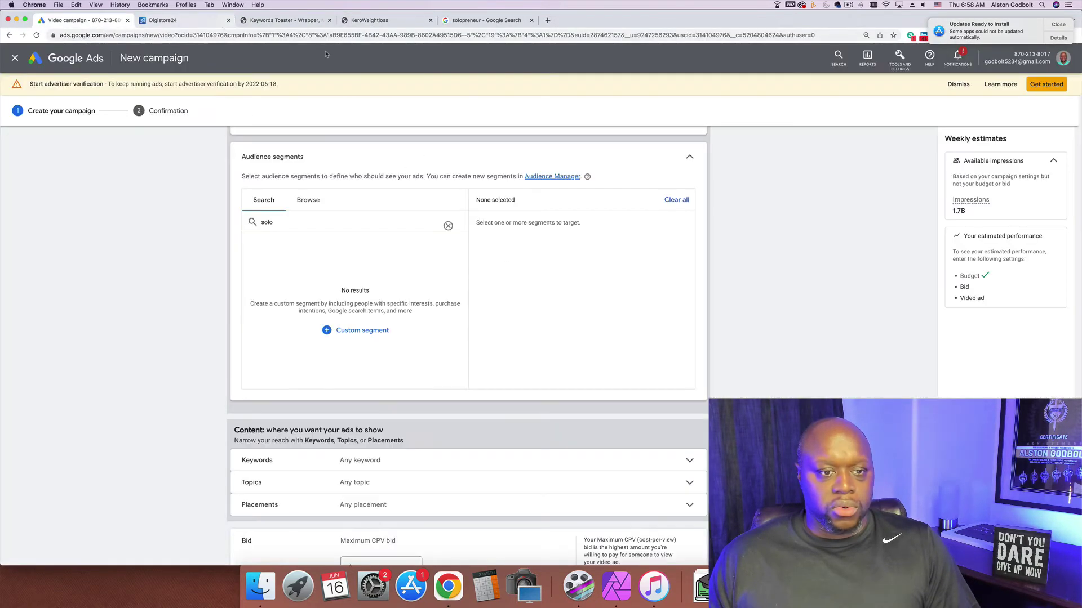
pyautogui.write('preneur')
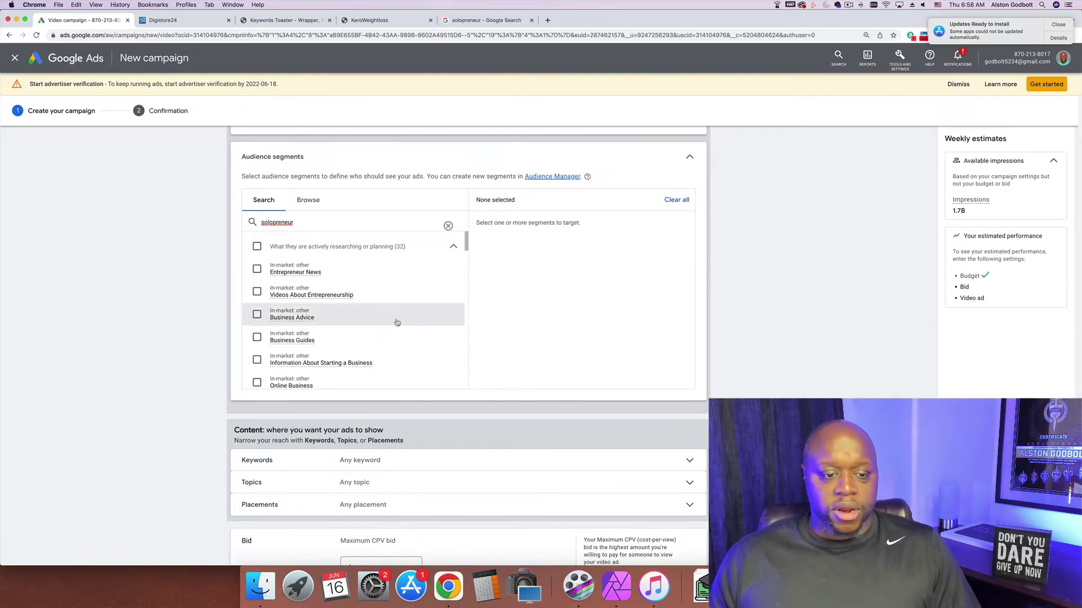
# Step: Add the Online Business and Business Opportunities in-market segments to the ad group's audience
pyautogui.scroll(-1, 395, 320)
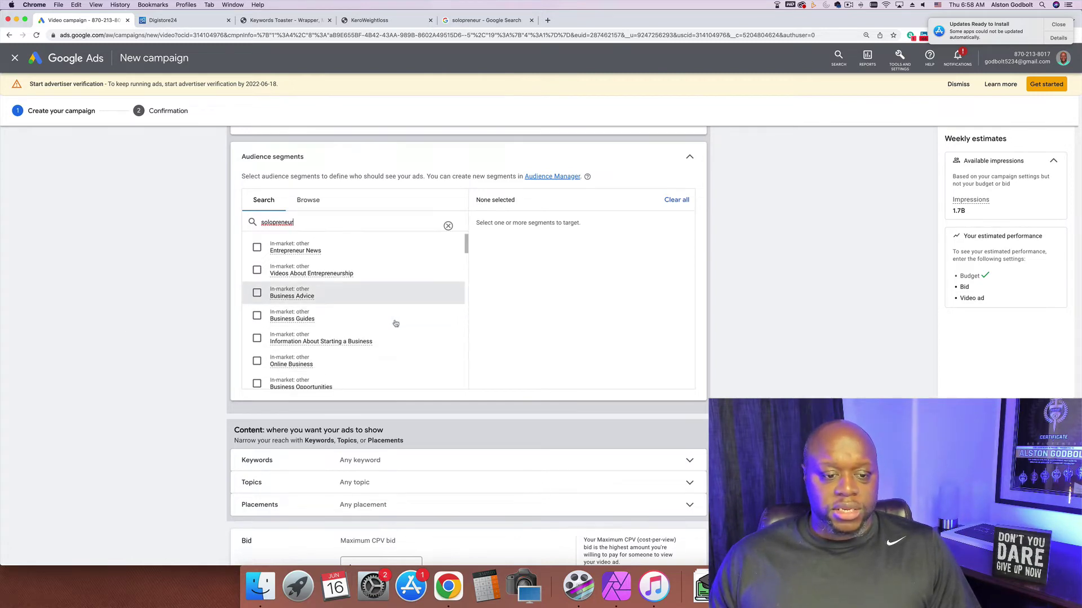
pyautogui.click(256, 361)
pyautogui.scroll(-1, 257, 366)
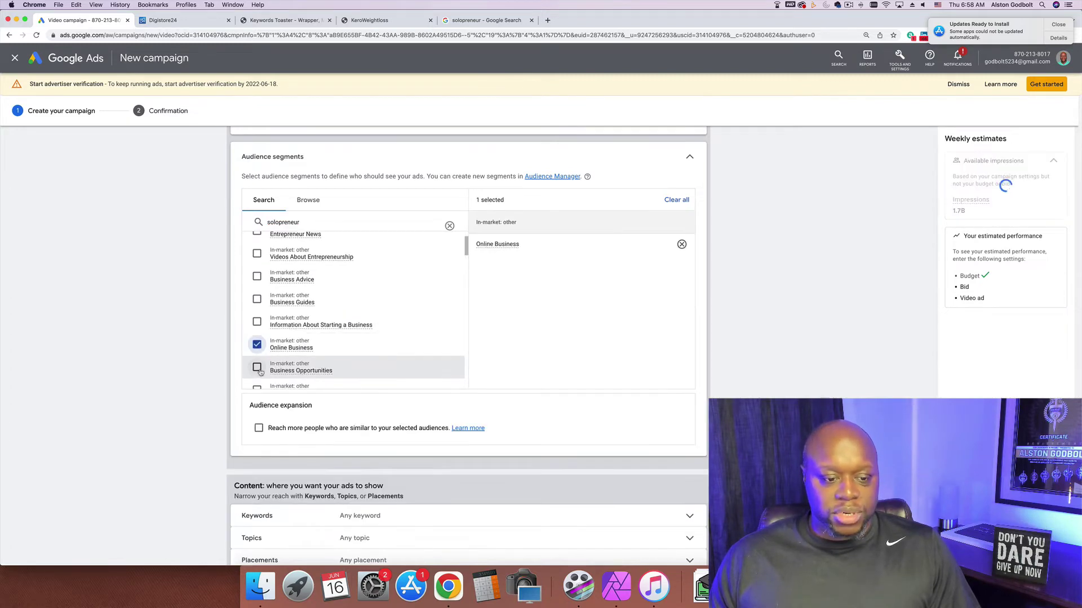
pyautogui.click(257, 367)
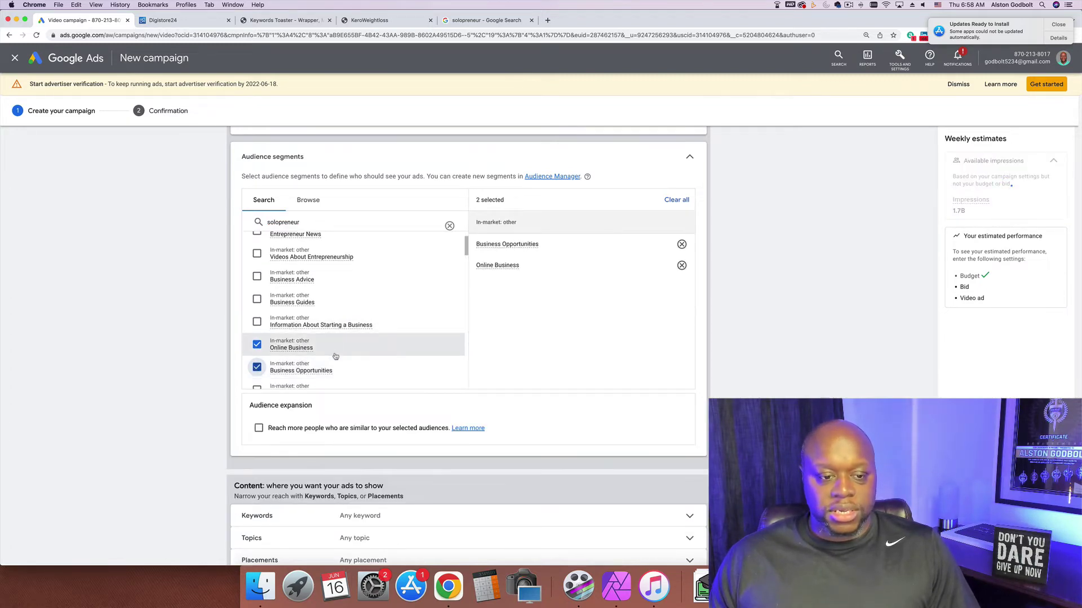
# Step: Show the full description of the Online Business segment
pyautogui.scroll(-3, 320, 362)
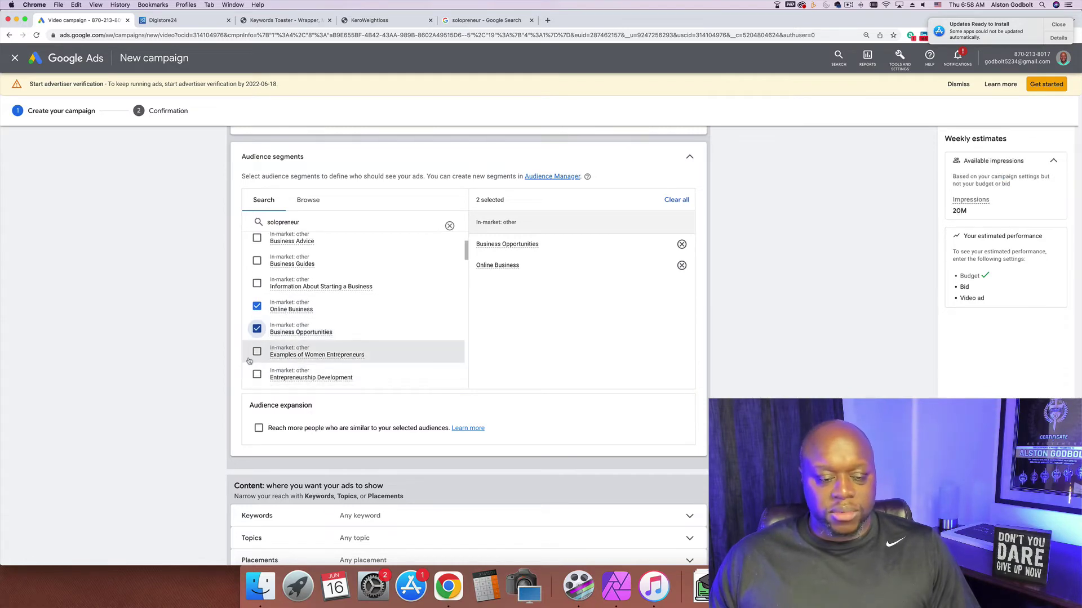
pyautogui.moveTo(293, 313); pyautogui.dragTo(292, 311)
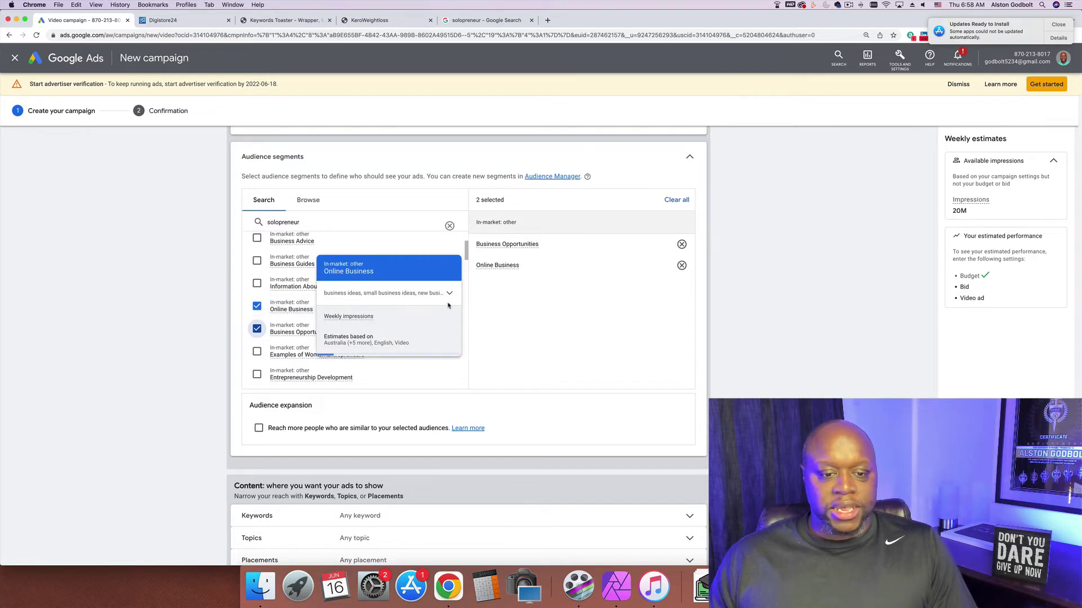
pyautogui.click(450, 294)
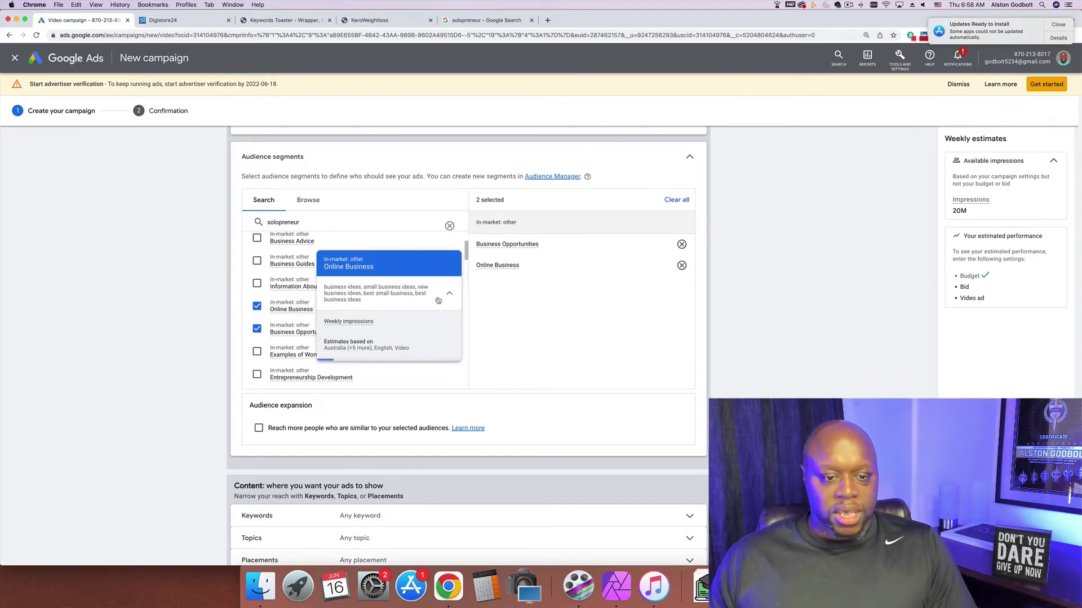
# Step: Replace the audience segment search term with "social media marketing"
pyautogui.scroll(10, 272, 356)
pyautogui.scroll(-5, 452, 358)
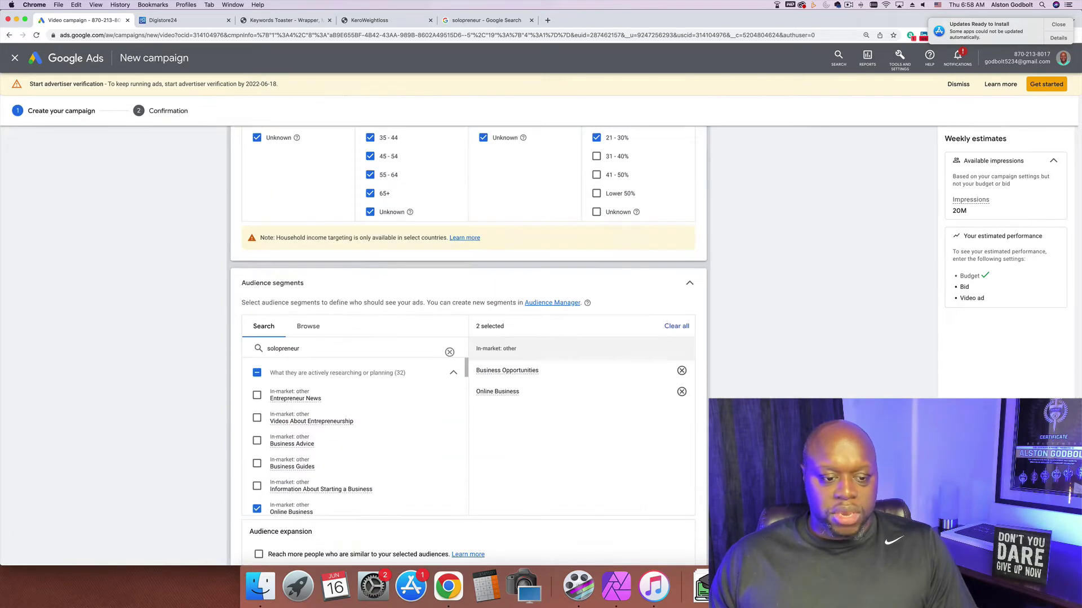
pyautogui.tripleClick(375, 347)
pyautogui.press('BackSpace')
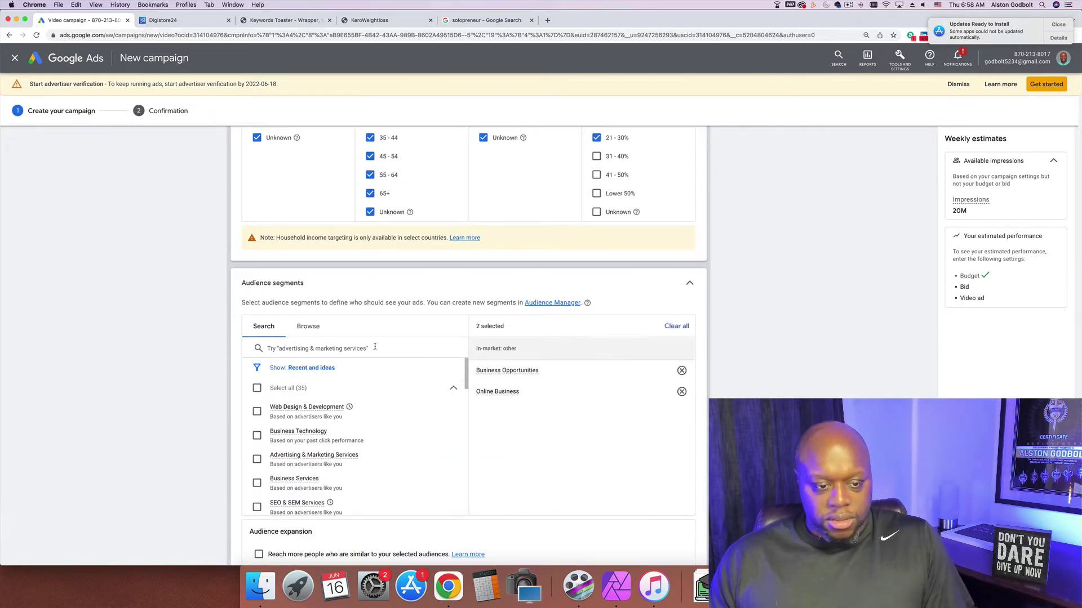
pyautogui.write('social')
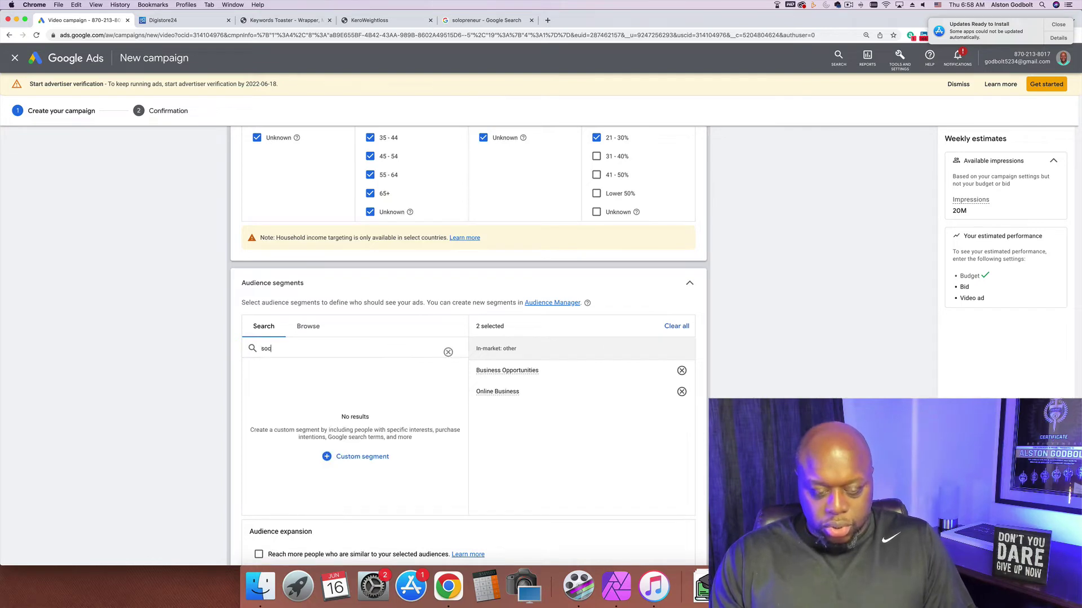
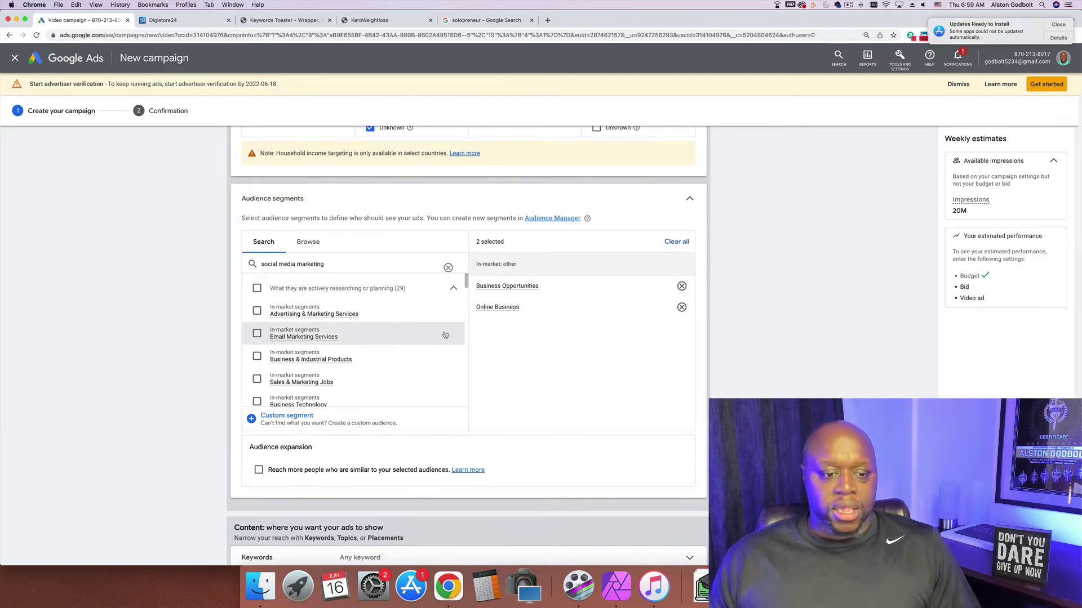
# Step: Look through the in-market segments offered for social media marketing and read the Business Education description
pyautogui.scroll(-5, 326, 365)
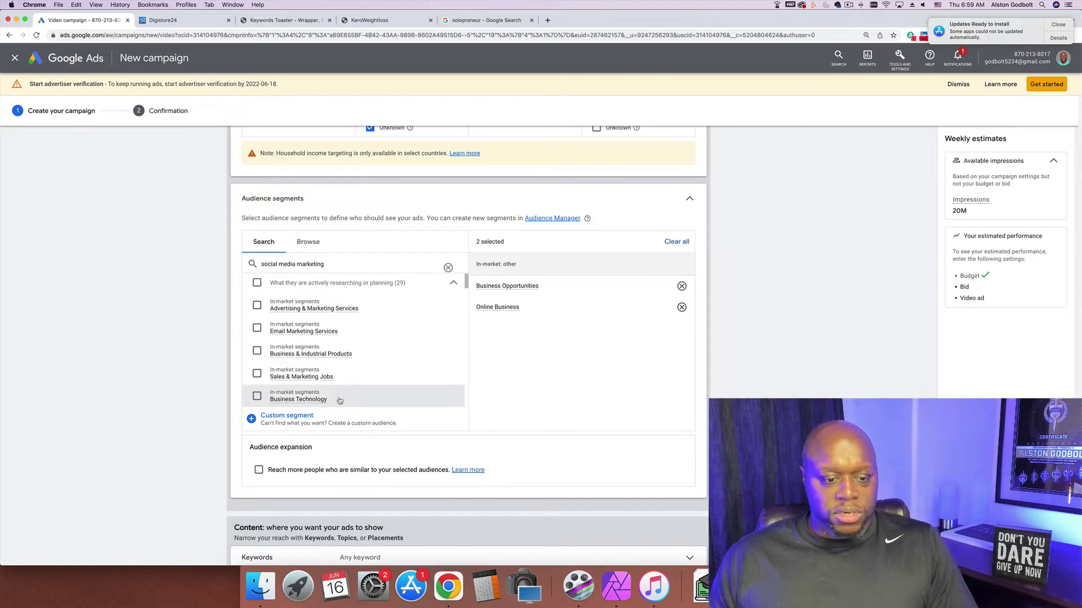
pyautogui.scroll(-2, 349, 395)
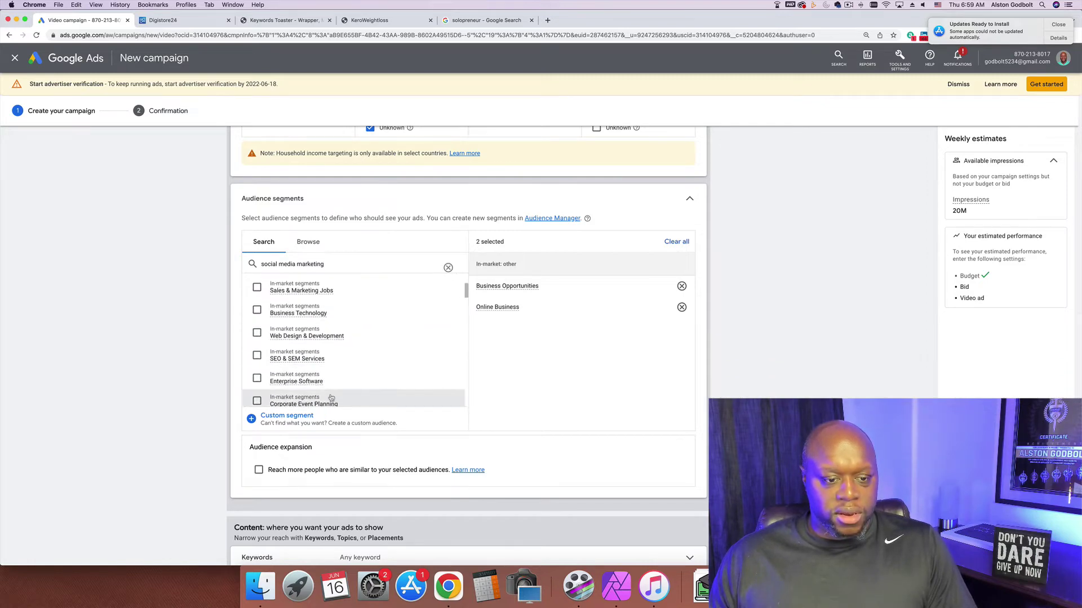
pyautogui.scroll(-4, 374, 383)
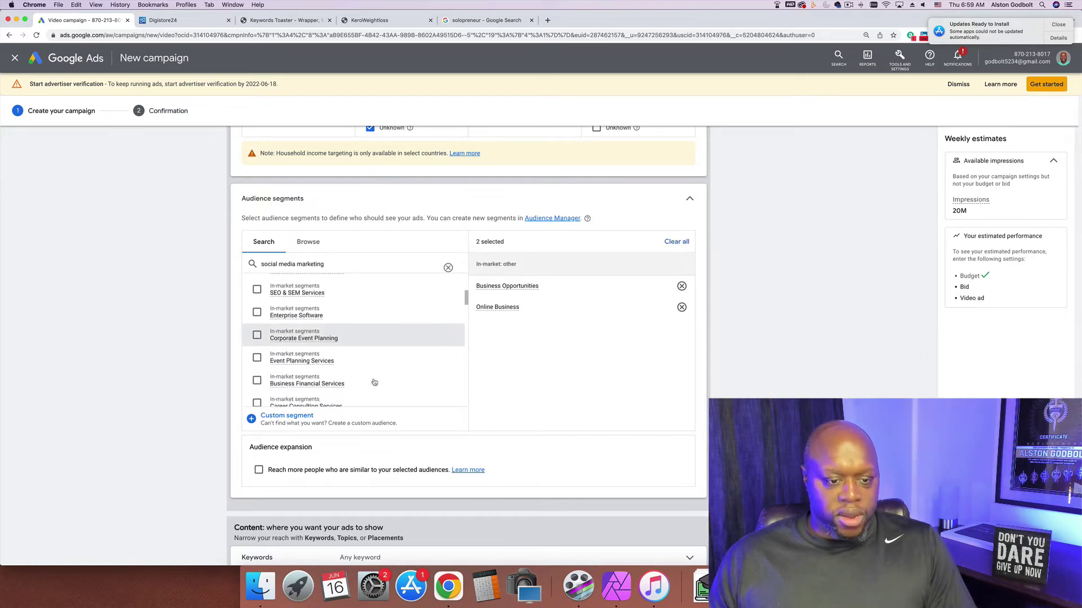
pyautogui.scroll(-2, 374, 383)
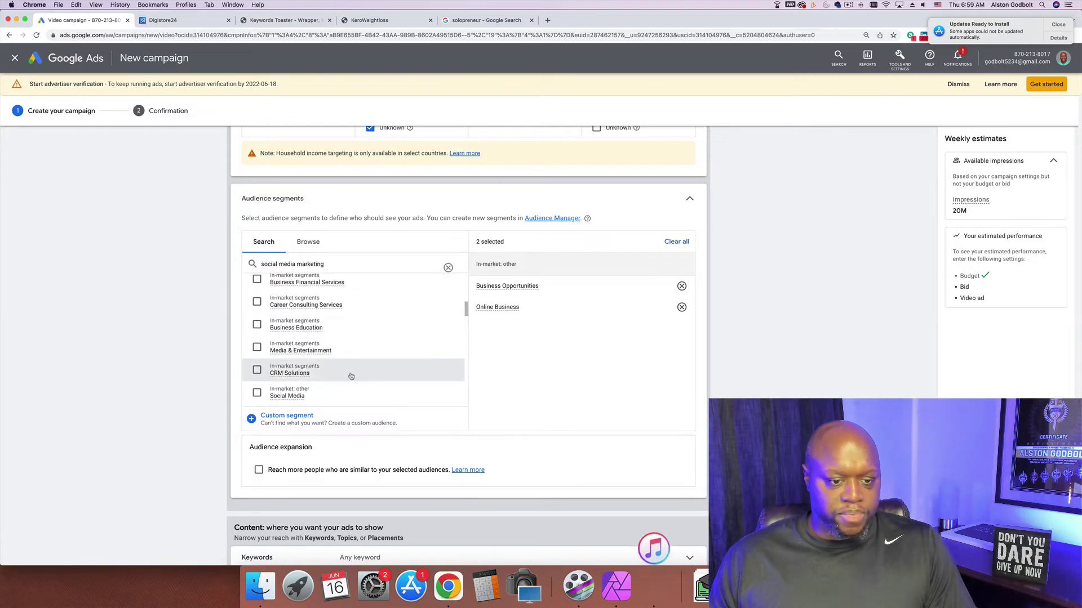
pyautogui.moveTo(309, 330)
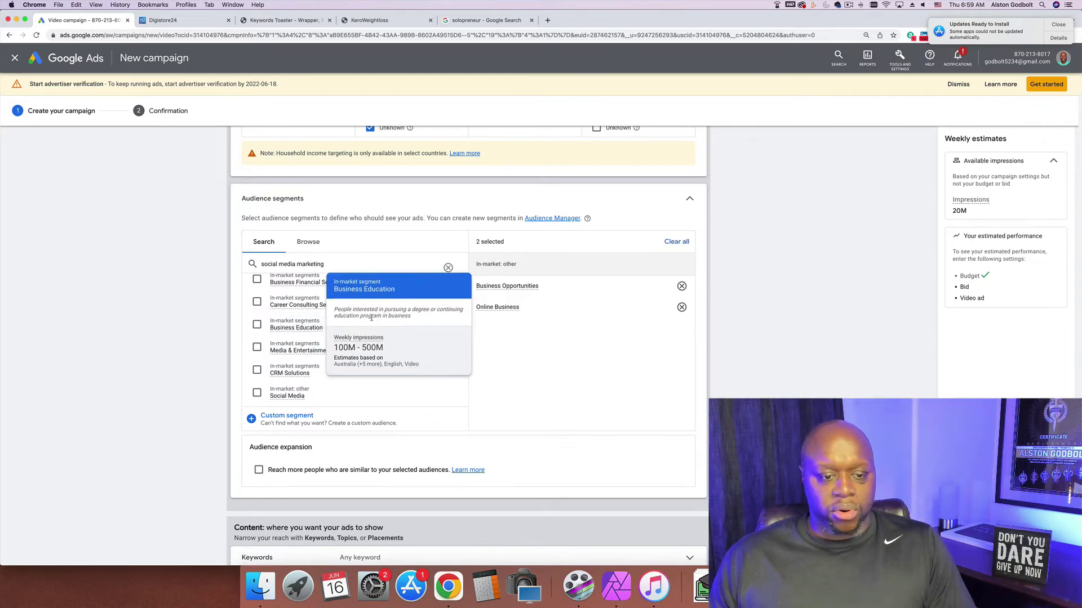
# Step: Check the full description of the Social Media segment, and add Social Media and Social Media Customer Service to the audience
pyautogui.scroll(-1, 287, 360)
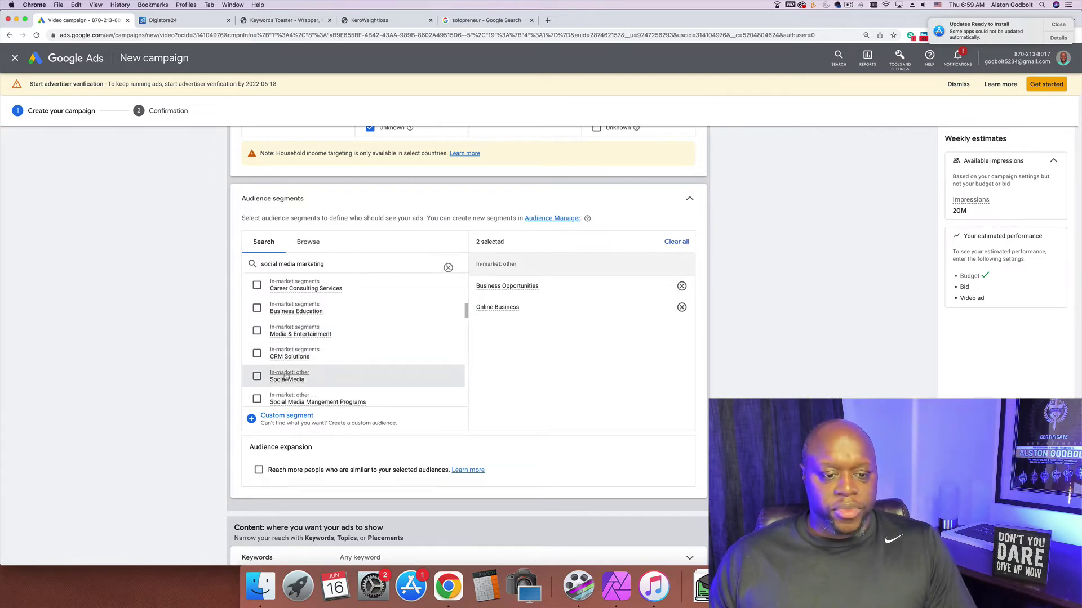
pyautogui.moveTo(286, 380)
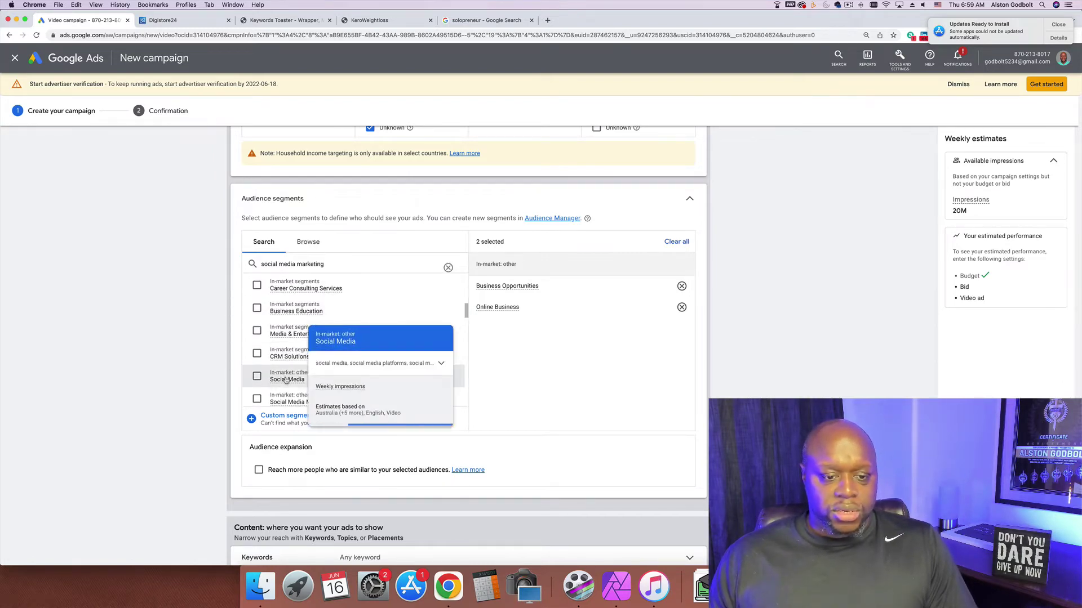
pyautogui.click(440, 368)
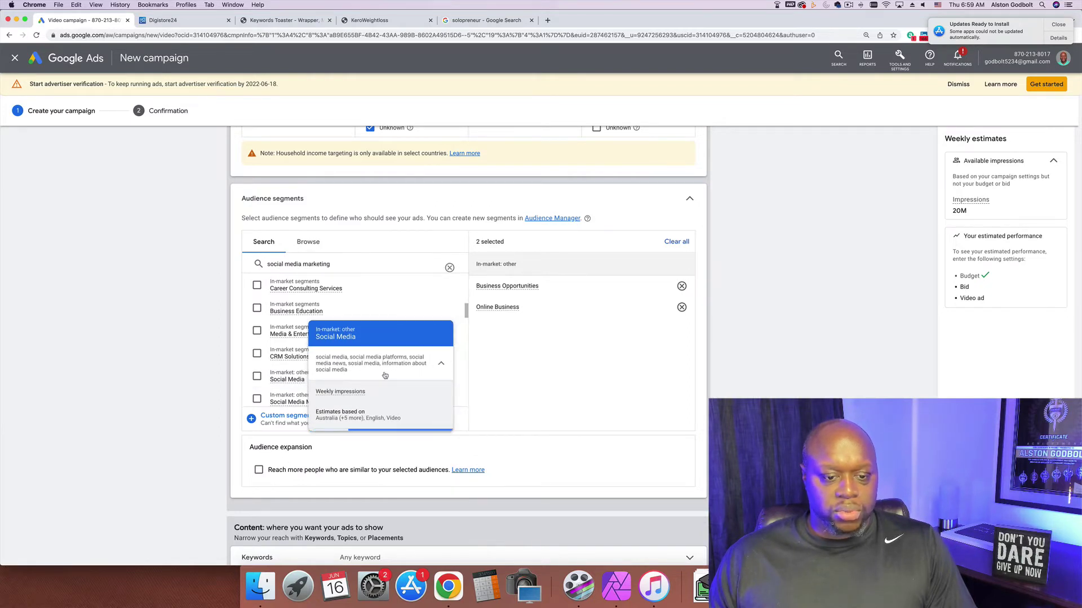
pyautogui.click(258, 378)
pyautogui.scroll(-2, 415, 349)
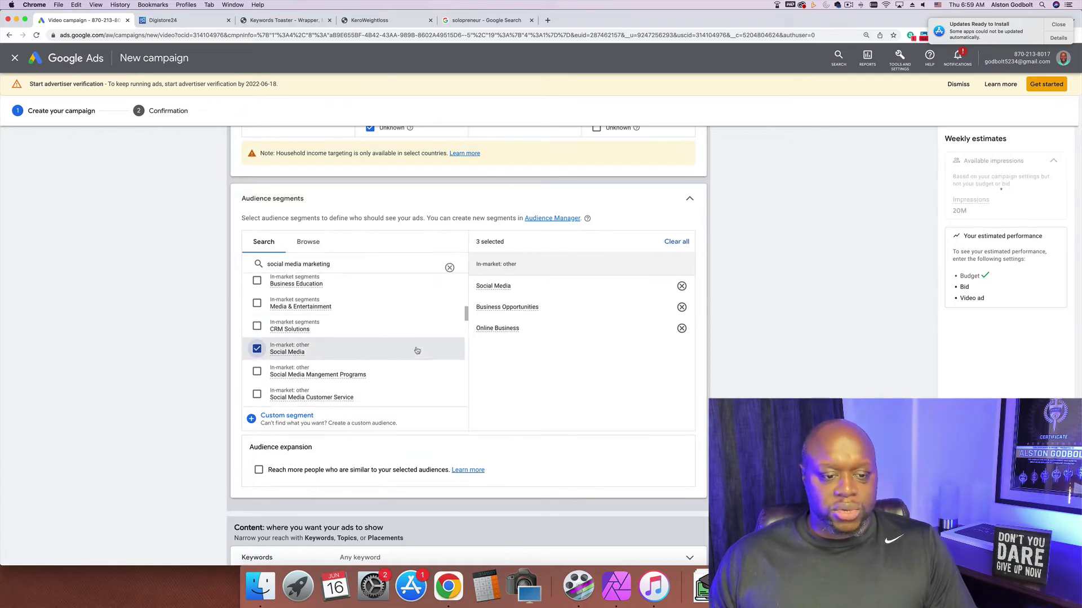
pyautogui.scroll(-1, 417, 350)
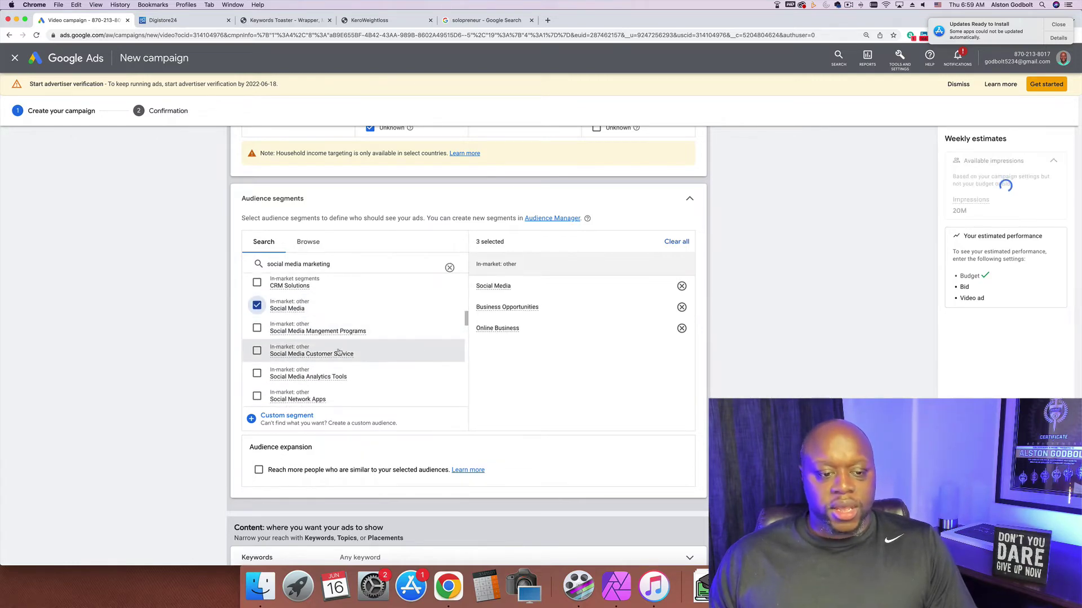
pyautogui.click(258, 351)
# Step: Add the life event segments Starting a Business Soon, Recently Started a Business and Business Creation to the audience
pyautogui.scroll(-5, 357, 353)
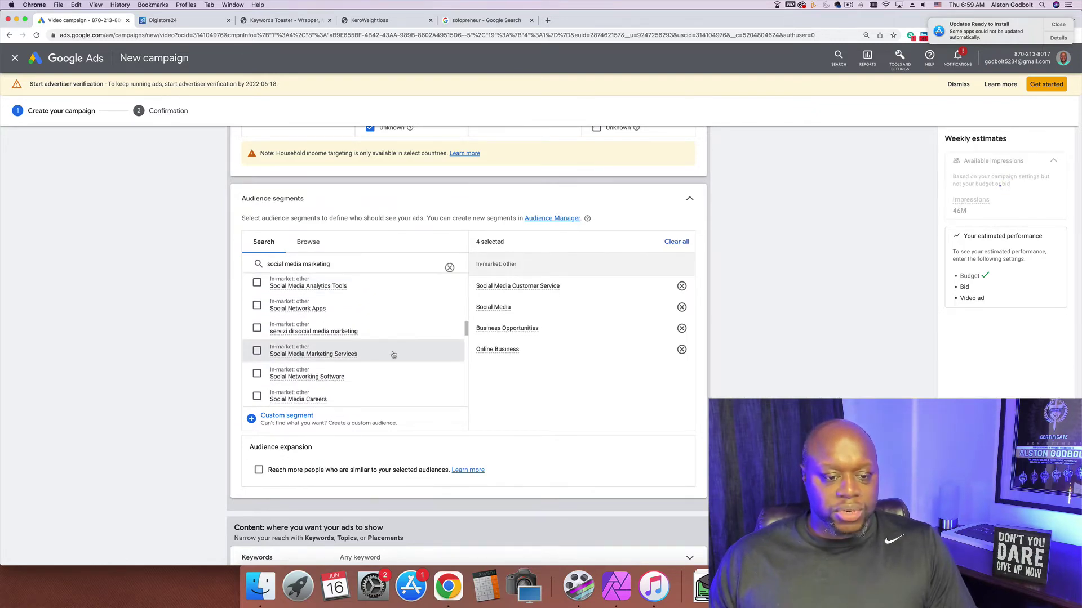
pyautogui.scroll(-1, 393, 356)
pyautogui.scroll(-2, 393, 356)
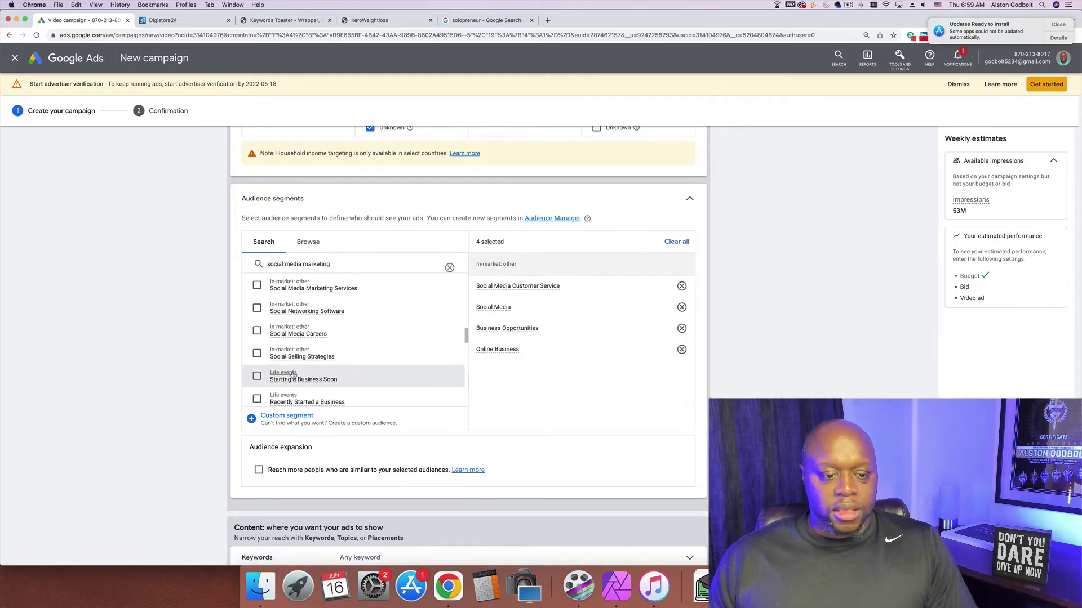
pyautogui.moveTo(298, 383)
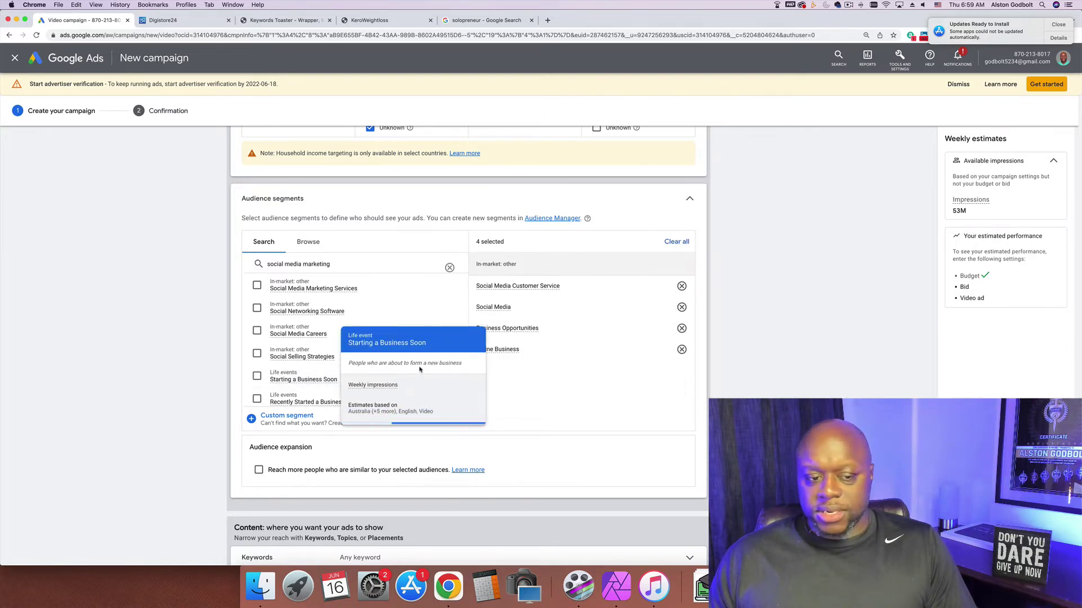
pyautogui.click(256, 376)
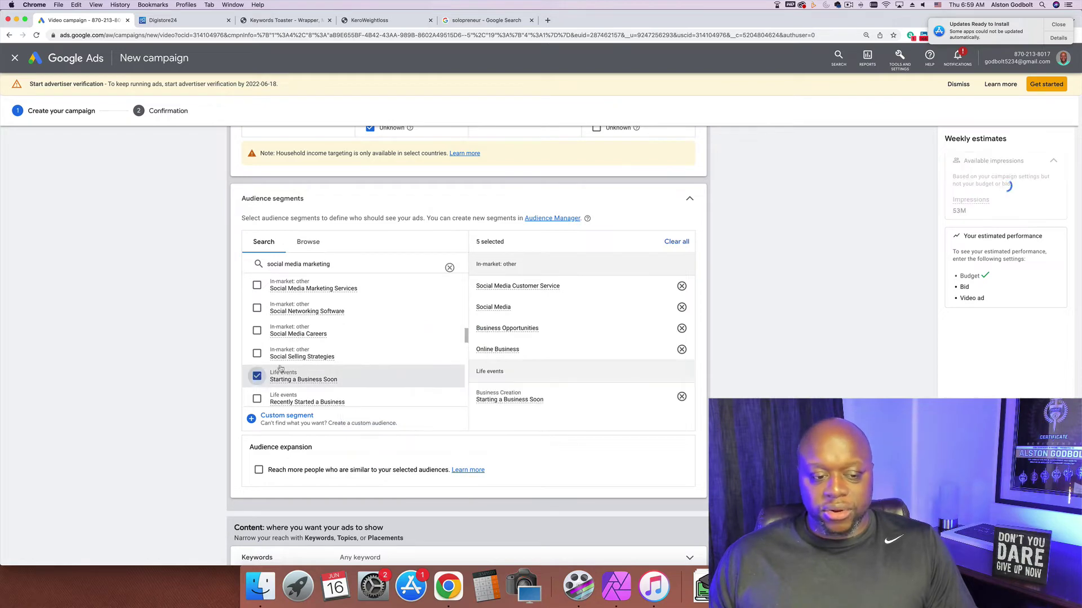
pyautogui.scroll(-1, 292, 364)
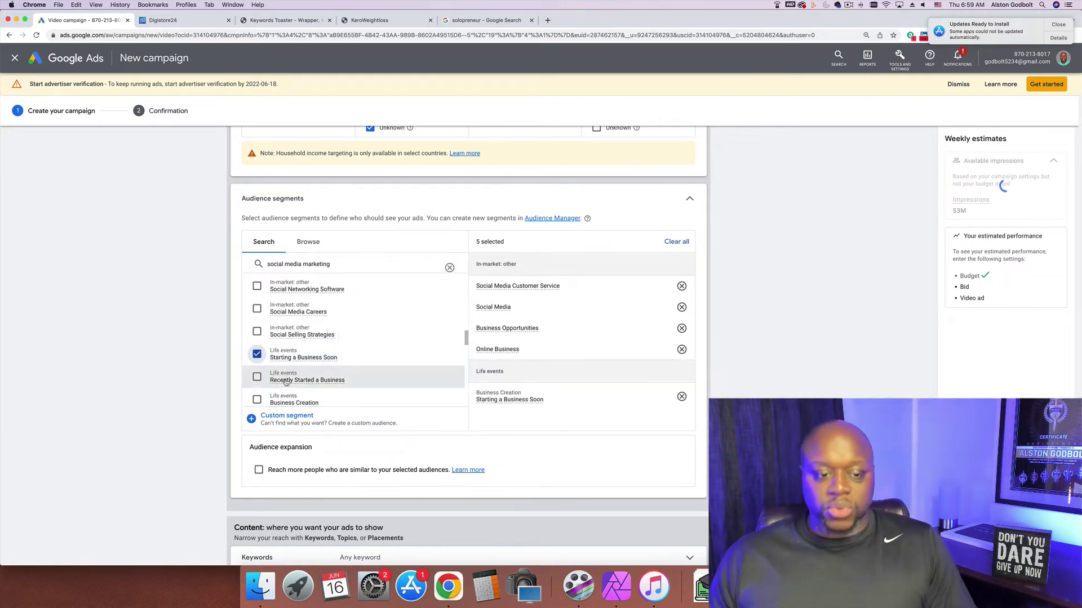
pyautogui.moveTo(289, 383)
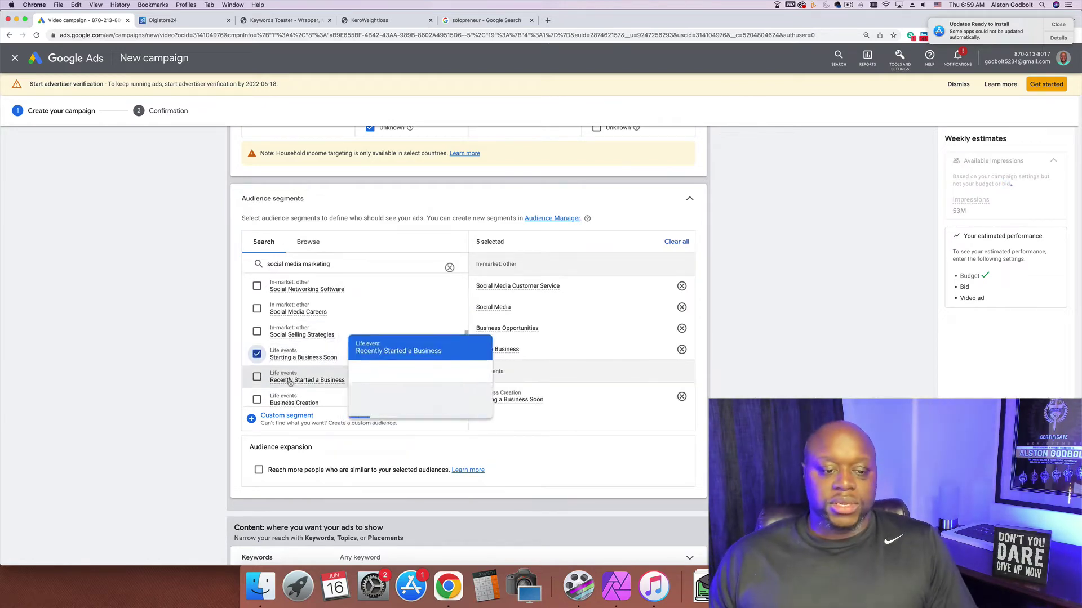
pyautogui.click(257, 377)
pyautogui.scroll(-1, 326, 377)
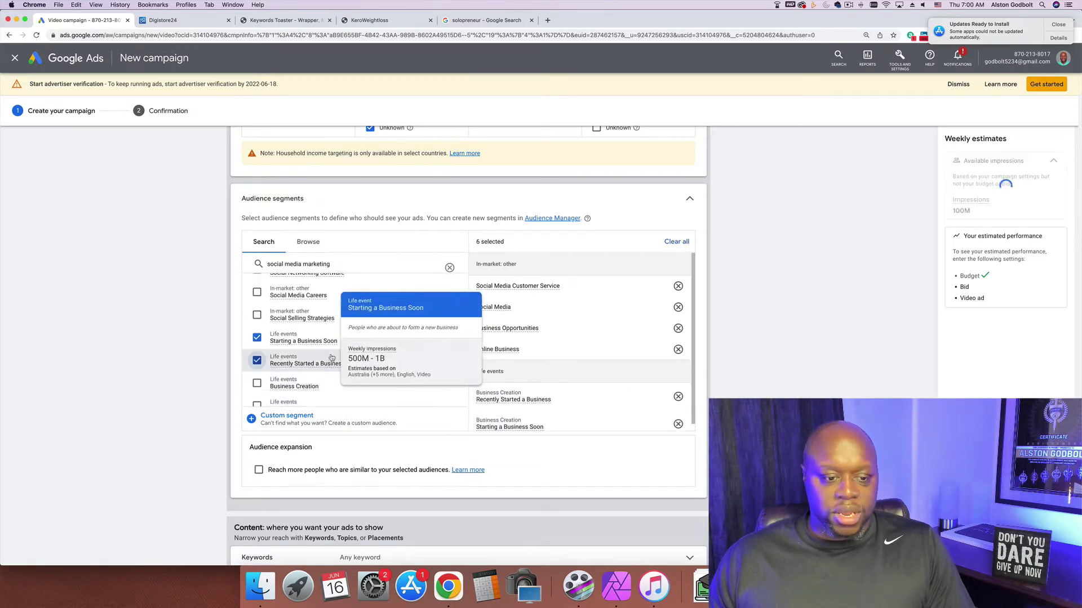
pyautogui.click(257, 374)
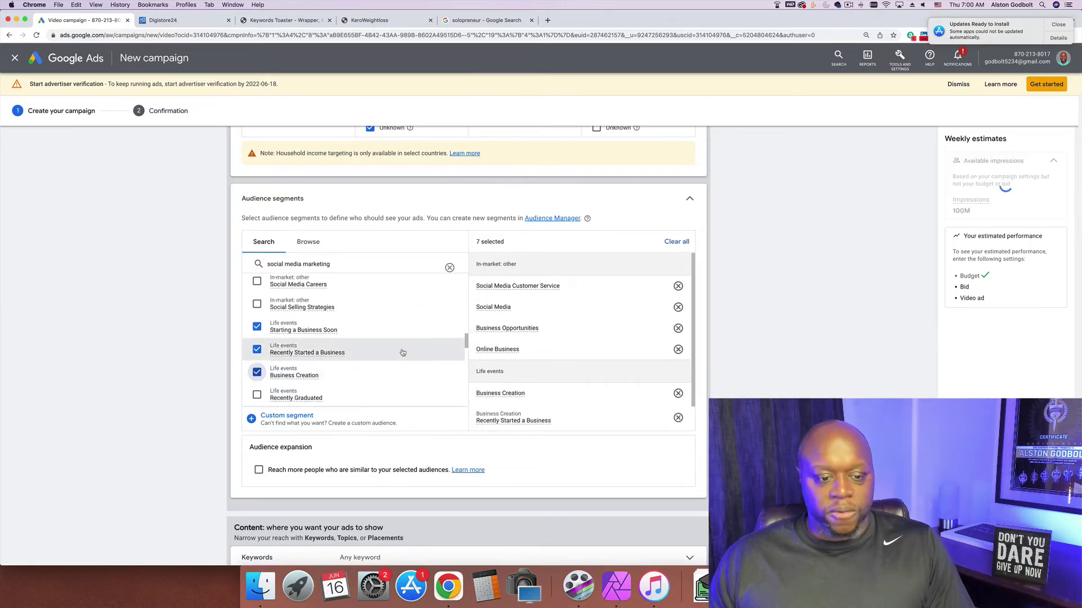
# Step: Add the Social Media Enthusiasts affinity segment to the audience and look through the remaining affinity segments
pyautogui.scroll(-2, 400, 353)
pyautogui.scroll(-3, 402, 353)
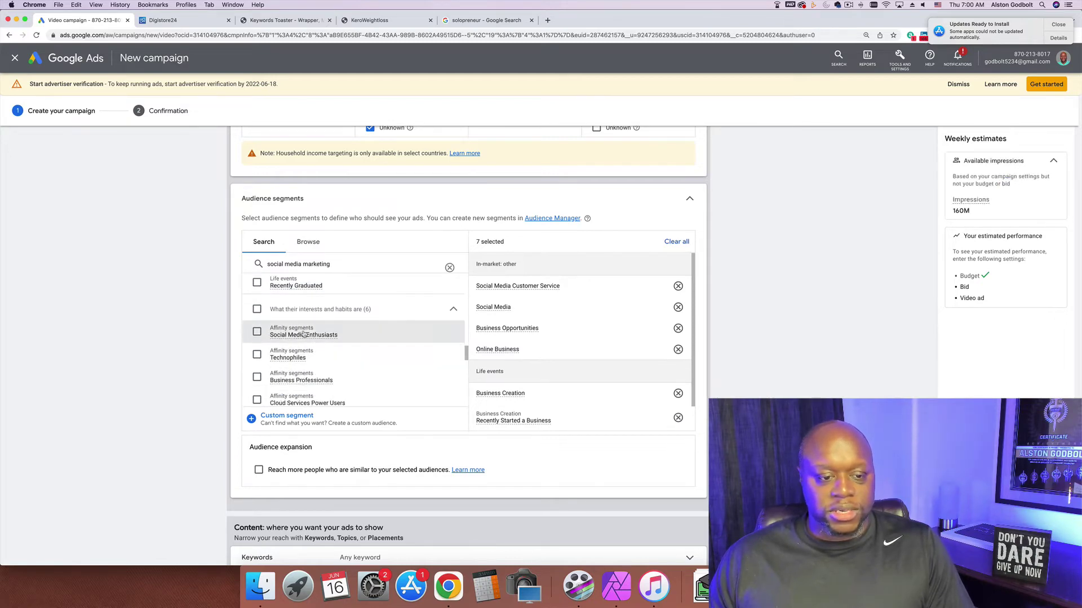
pyautogui.click(256, 332)
pyautogui.scroll(-2, 380, 337)
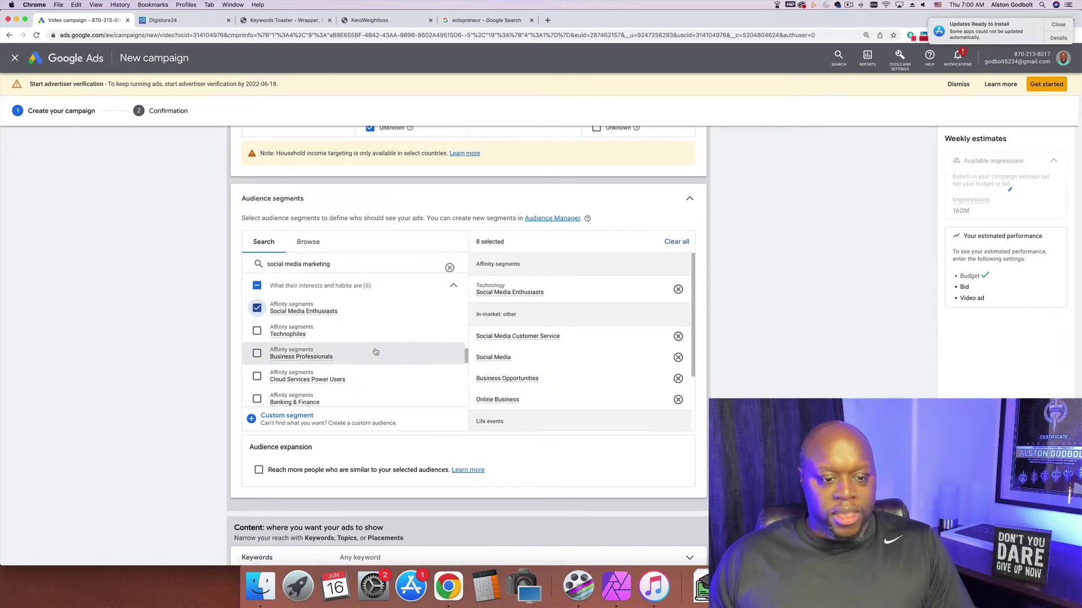
pyautogui.scroll(-1, 344, 360)
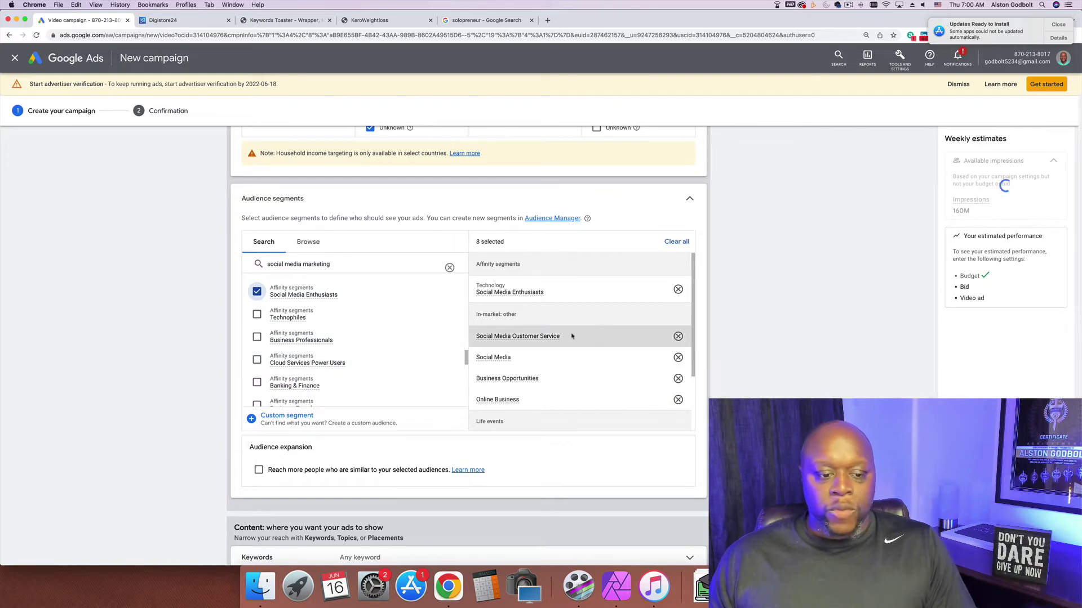
pyautogui.scroll(-2, 354, 342)
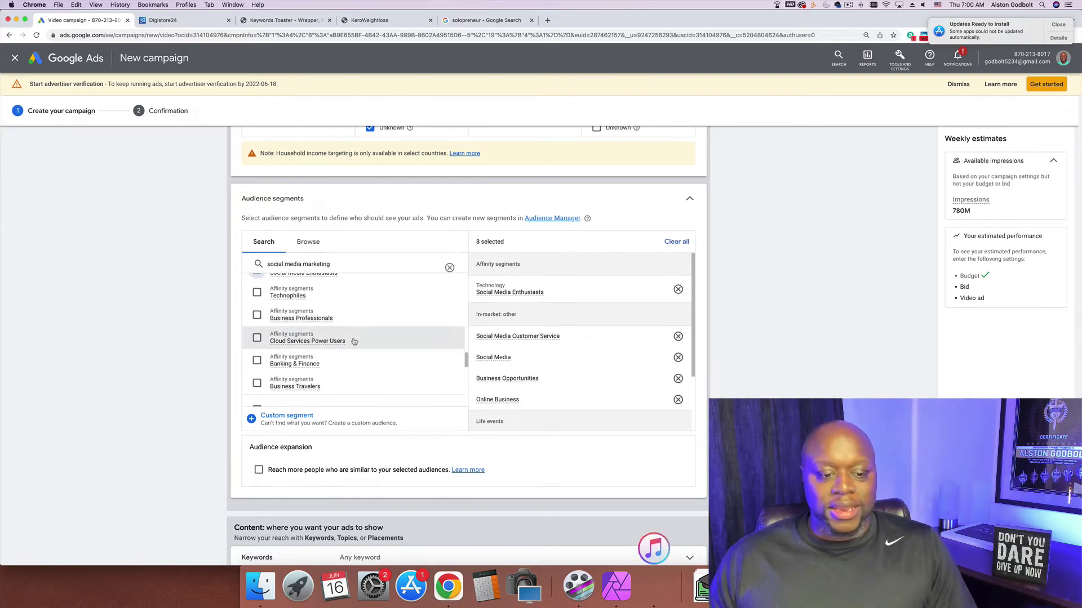
# Step: Look through the remaining affinity segments and the custom audience segments, and clear the audience segment search
pyautogui.scroll(-5, 353, 341)
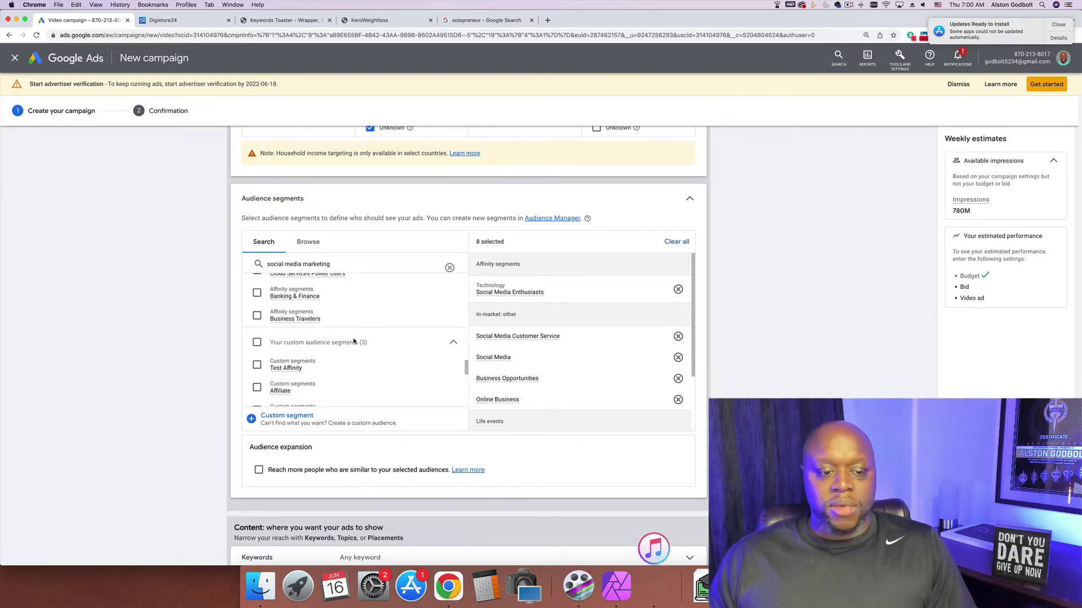
pyautogui.scroll(-1, 354, 342)
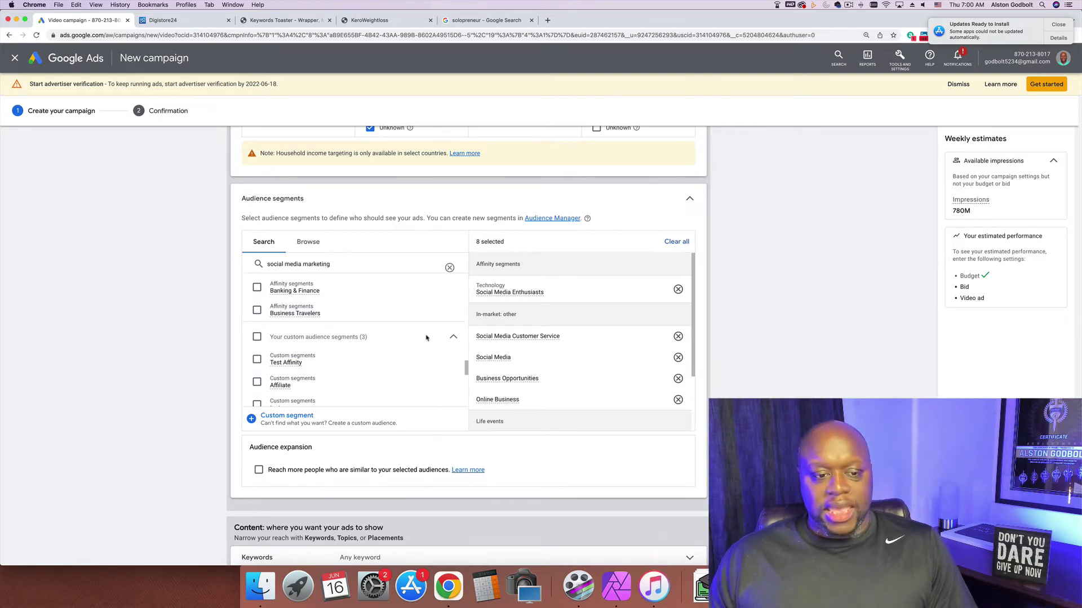
pyautogui.scroll(8, 395, 360)
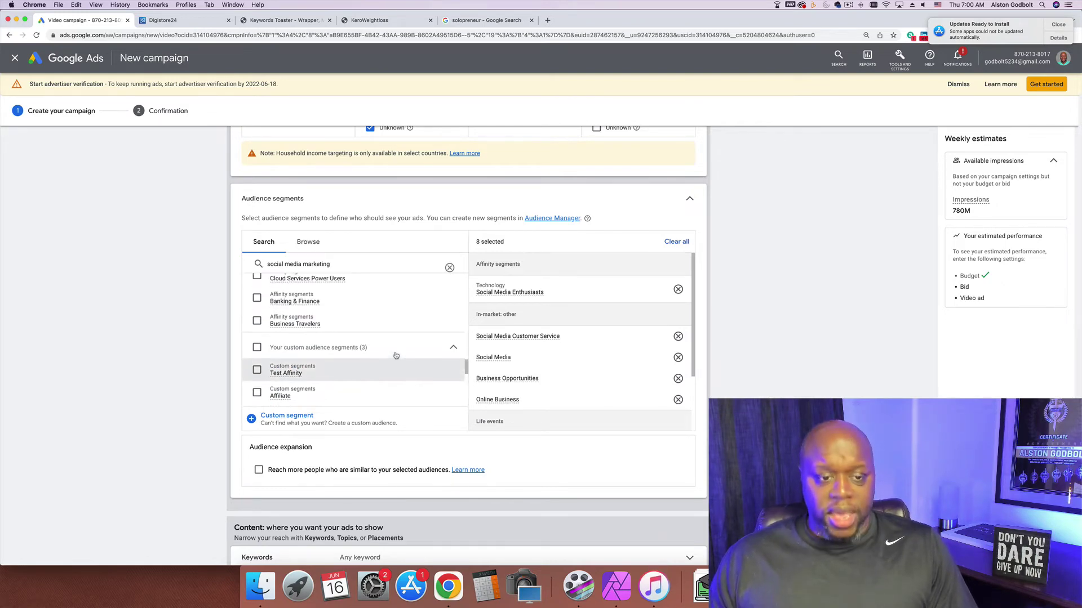
pyautogui.click(449, 268)
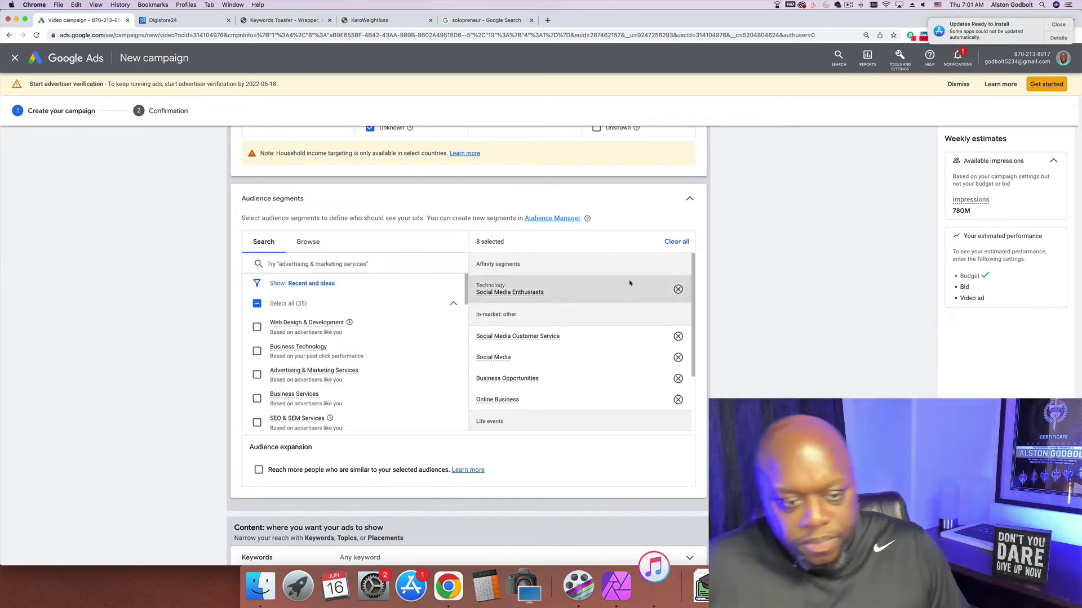
# Step: Expand the Keywords settings in the content targeting of the ad group
pyautogui.scroll(-1, 750, 387)
pyautogui.scroll(-1, 749, 388)
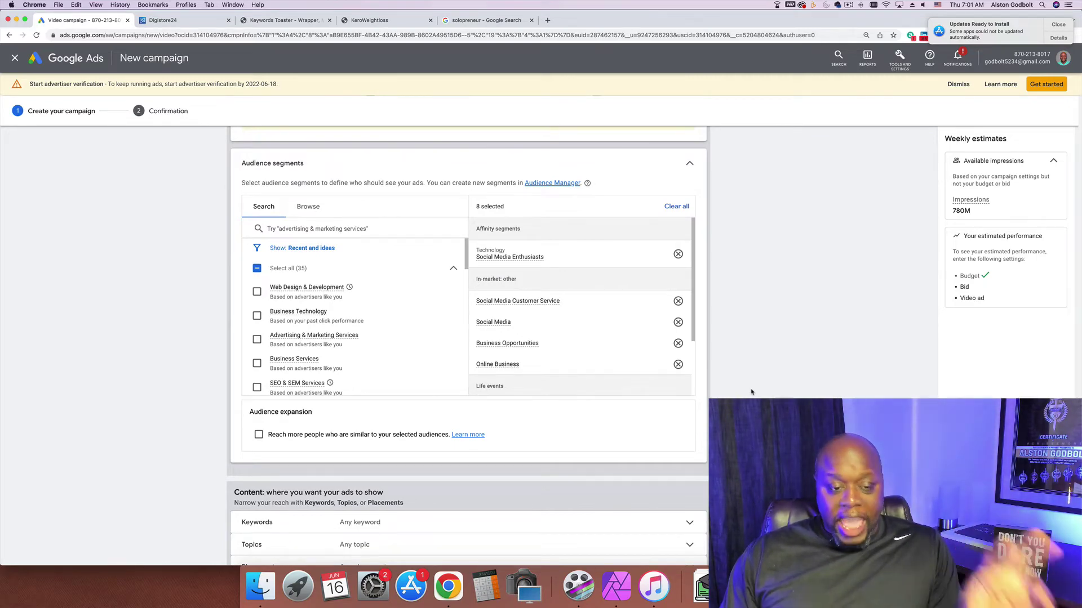
pyautogui.scroll(-5, 751, 391)
pyautogui.scroll(-1, 751, 391)
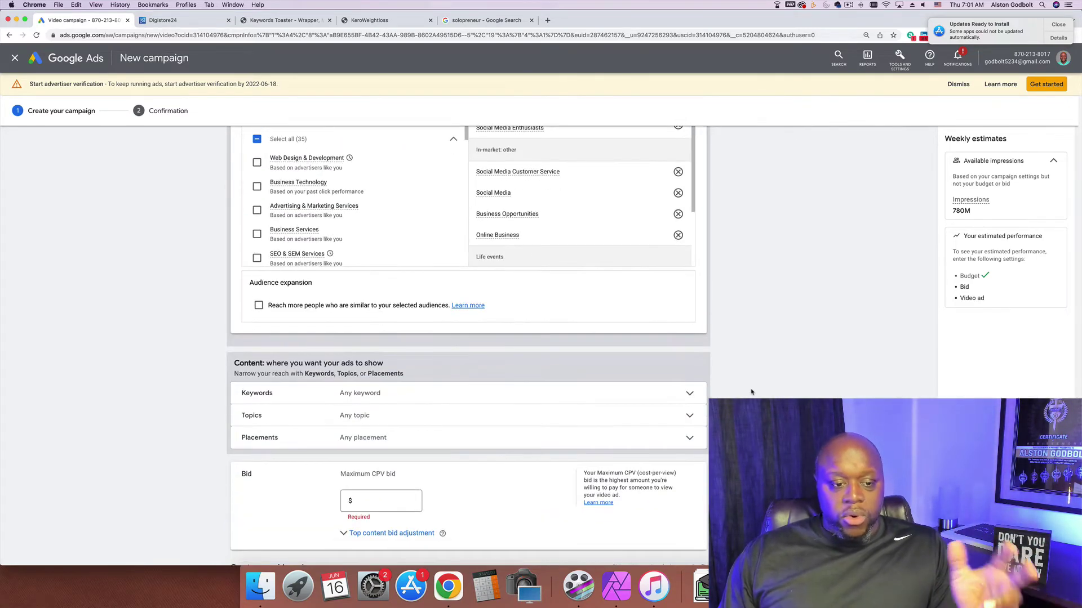
pyautogui.click(690, 394)
pyautogui.scroll(-4, 469, 345)
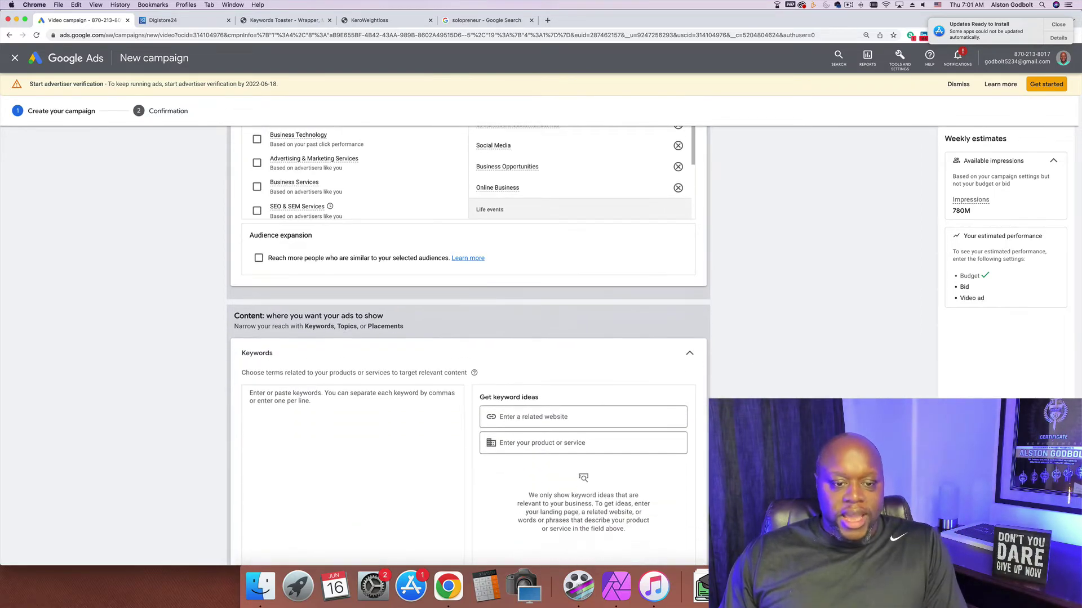
# Step: Open youtube.com in a new browser tab
pyautogui.click(547, 20)
pyautogui.write('youtube.com')
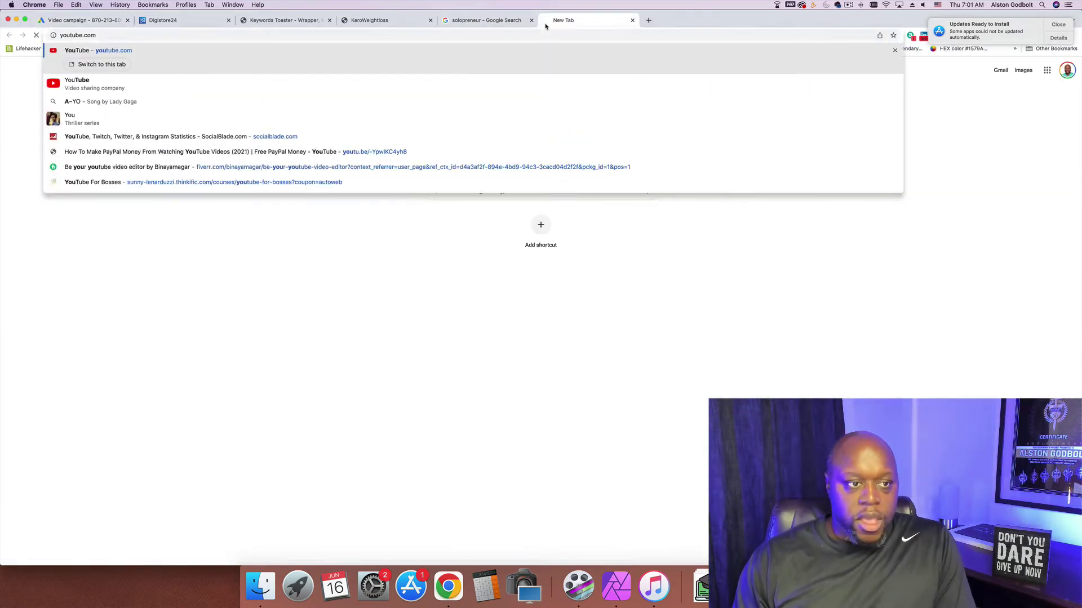
pyautogui.press('Return')
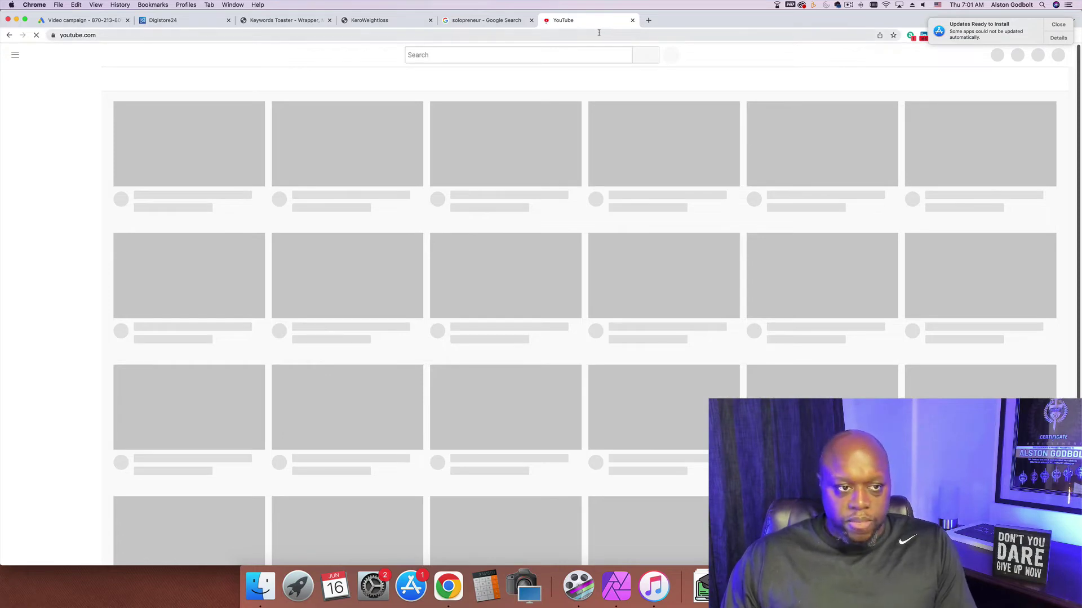
# Step: Read the product description of Instapreneur Secrets on Digistore24 and return to YouTube
pyautogui.click(225, 20)
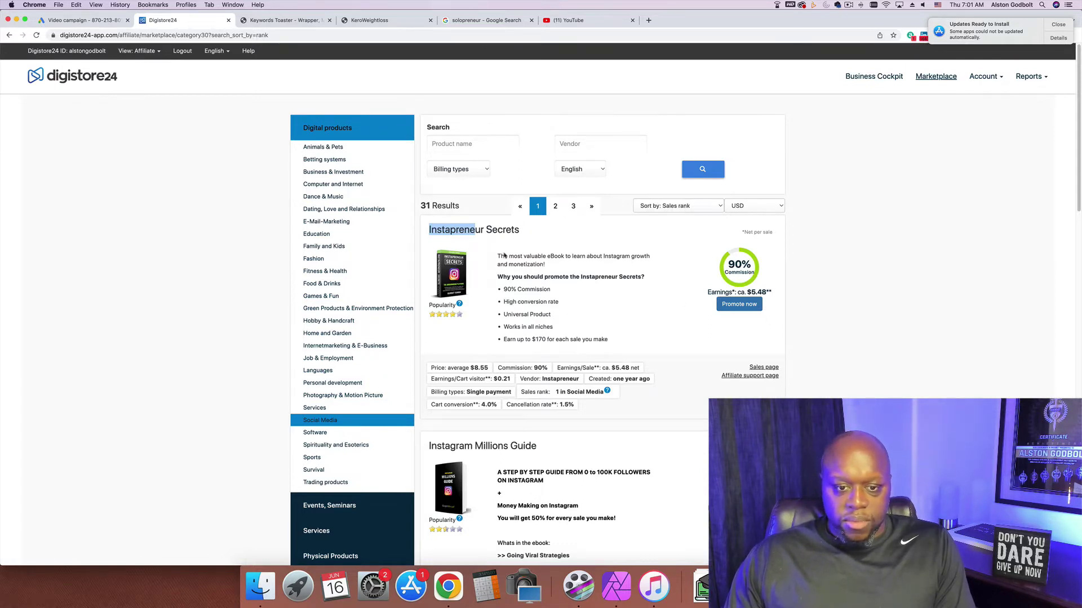
pyautogui.moveTo(499, 256); pyautogui.dragTo(588, 258)
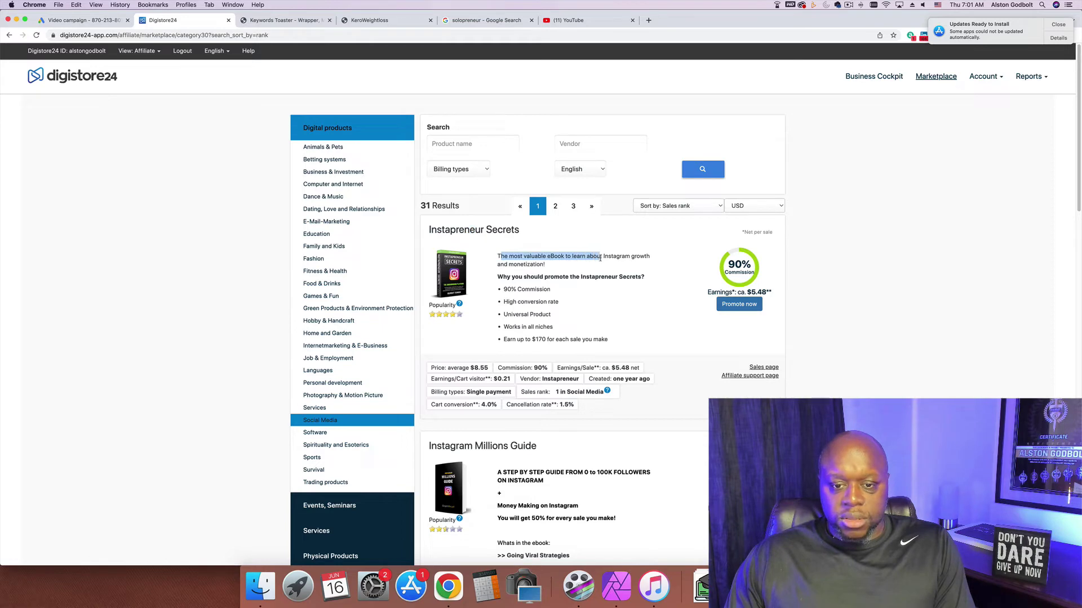
pyautogui.click(590, 22)
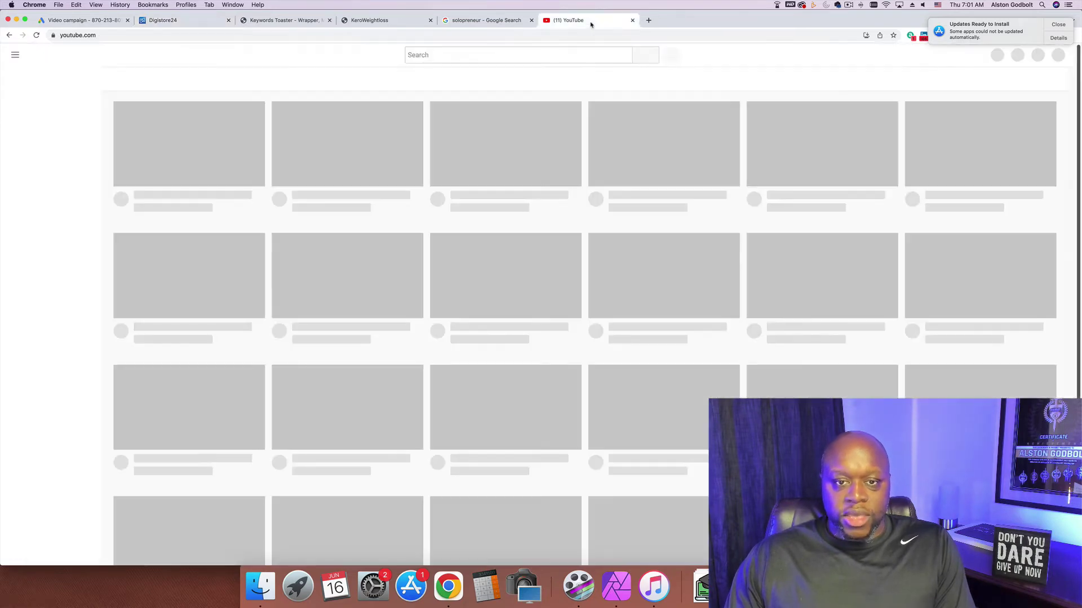
# Step: Enter the suggested phrase "how to make money on instagram" in the YouTube search and copy it
pyautogui.click(429, 56)
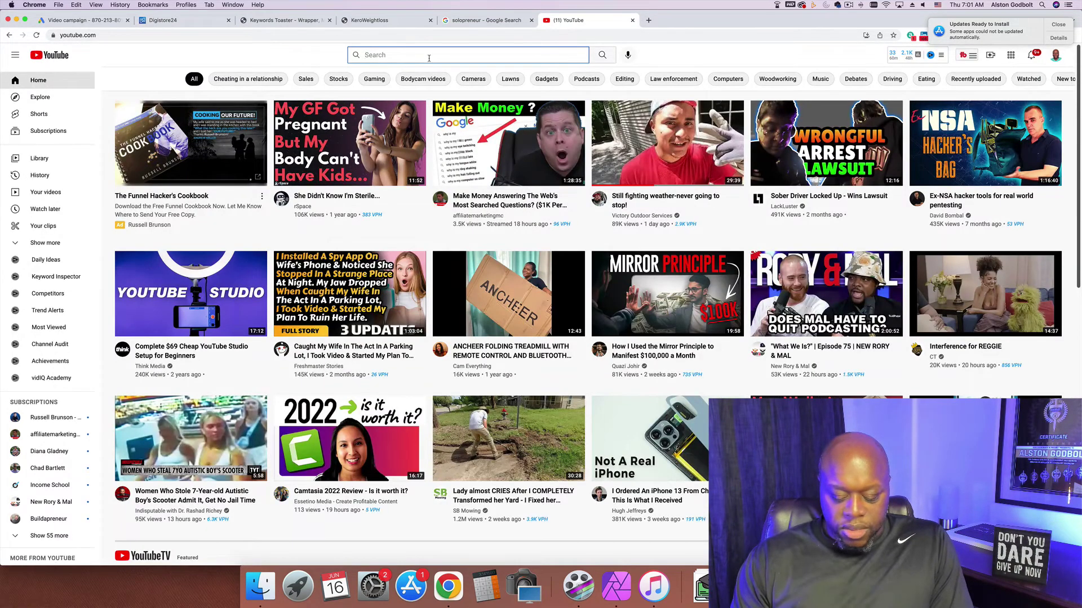
pyautogui.write('how to make mo')
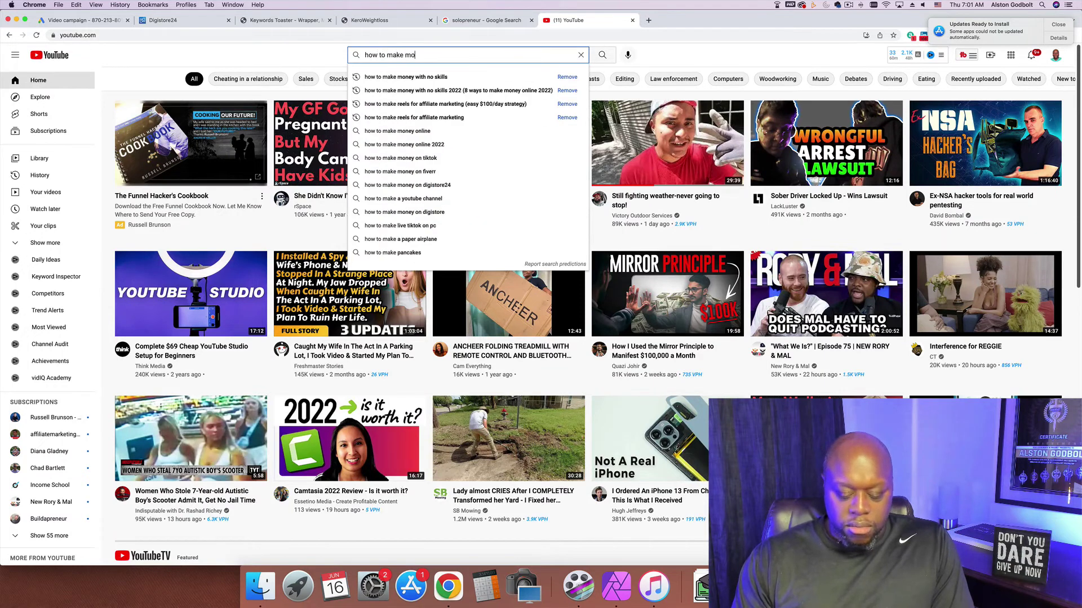
pyautogui.write('ney on in')
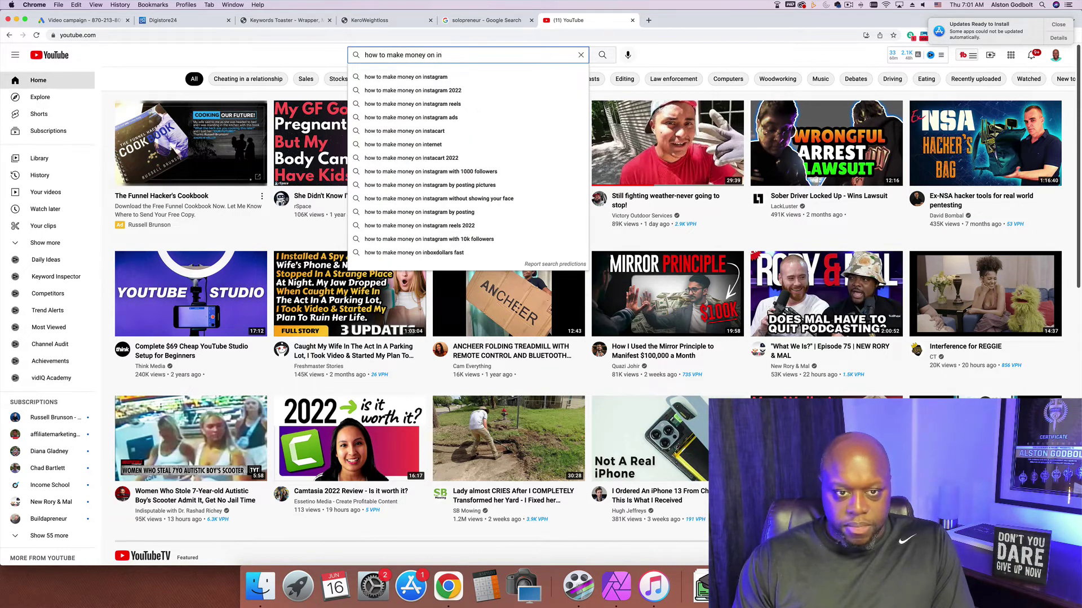
pyautogui.press('Down')
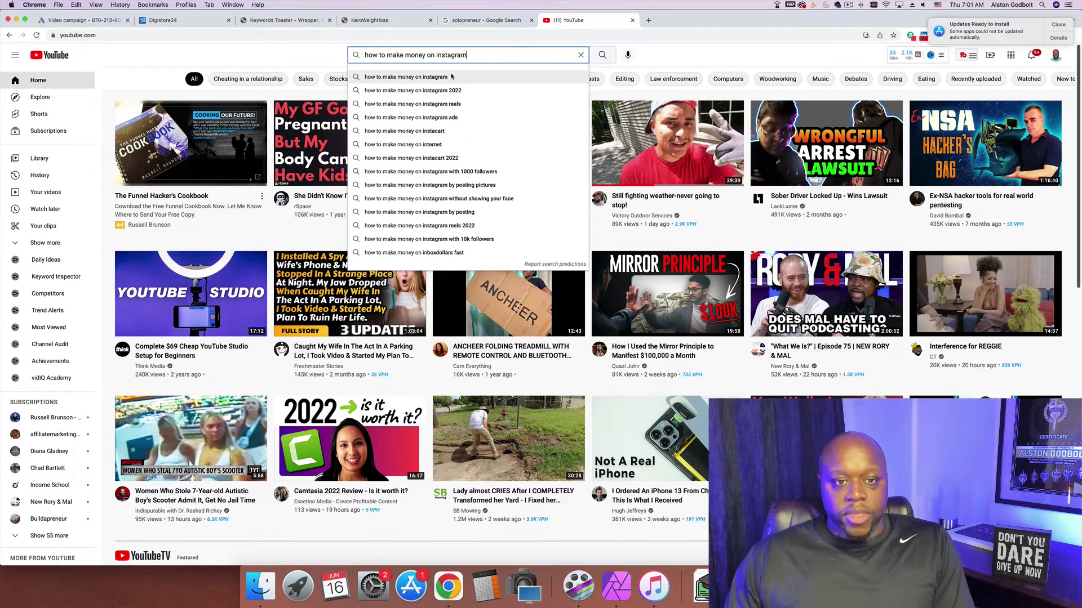
pyautogui.tripleClick(449, 55)
pyautogui.press('super+c')
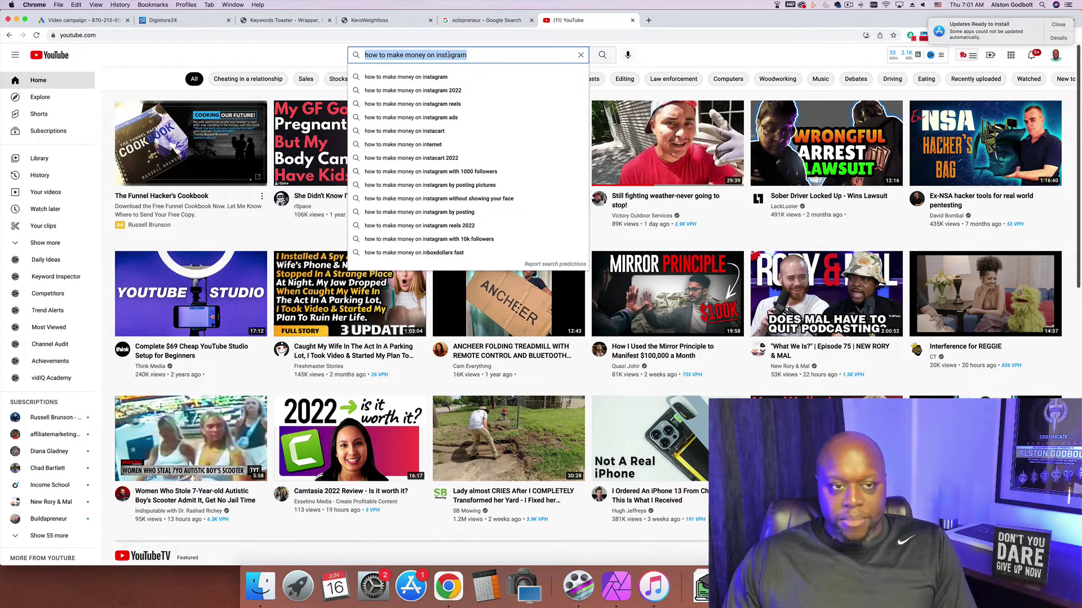
# Step: Convert "how to make money on instagram" into modified broad, phrase and exact match keywords in Keywords Toaster, and copy the results
pyautogui.click(280, 21)
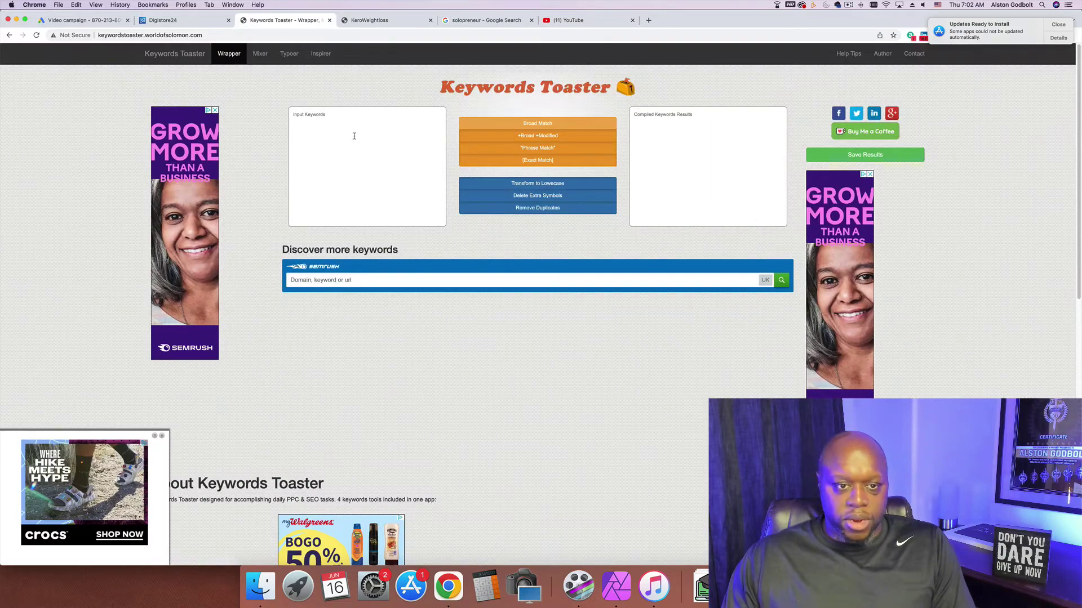
pyautogui.click(348, 123)
pyautogui.press('super+v')
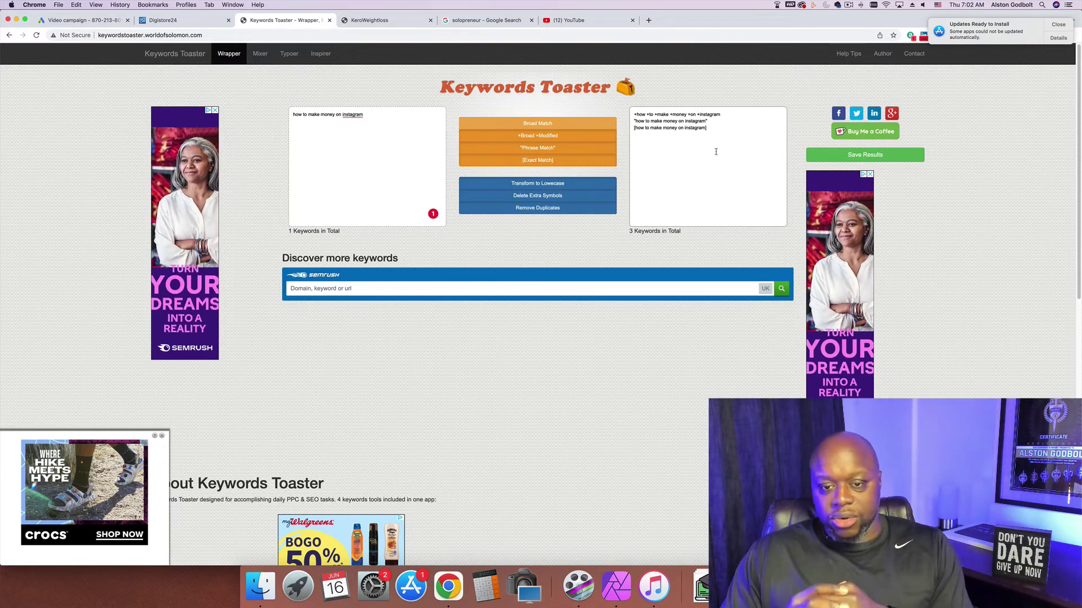
pyautogui.click(716, 134)
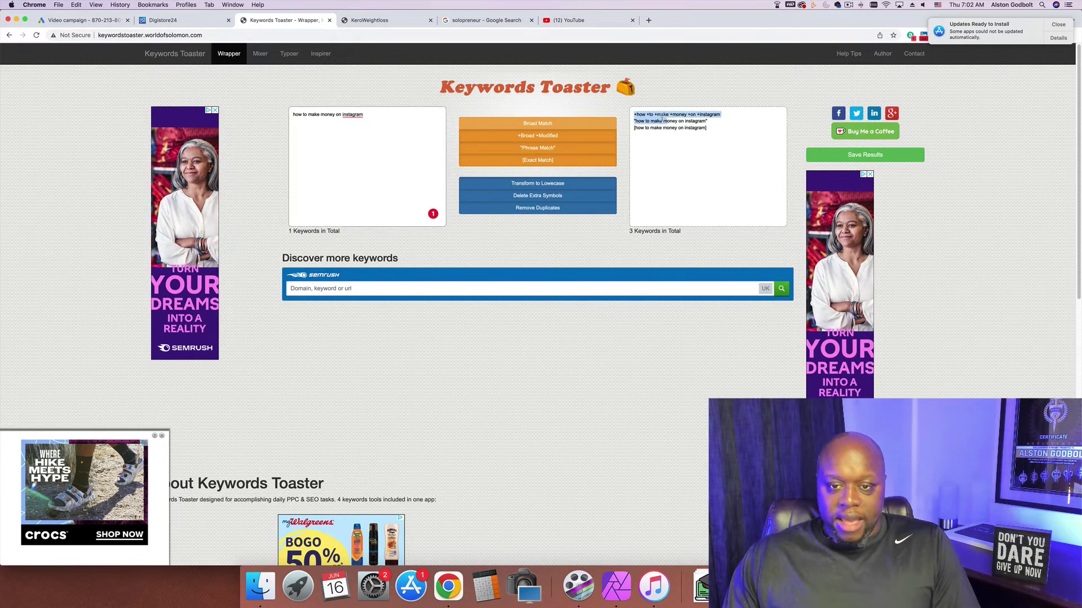
pyautogui.press('super+a')
pyautogui.press('super+c')
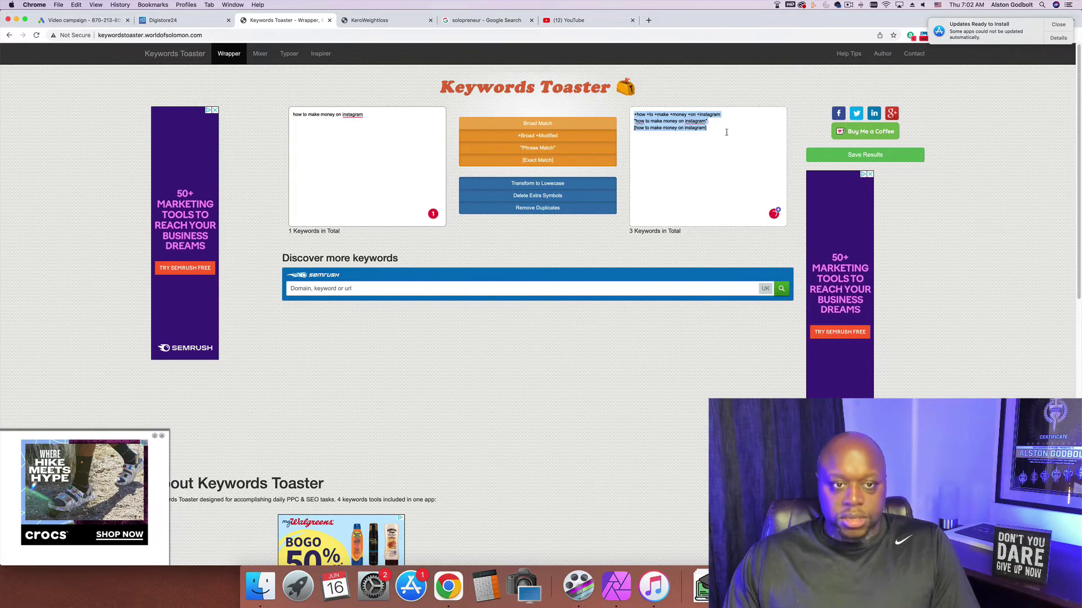
# Step: Paste the three match-type variants of "how to make money on instagram" into the Google Ads campaign's keywords
pyautogui.click(88, 20)
pyautogui.click(312, 374)
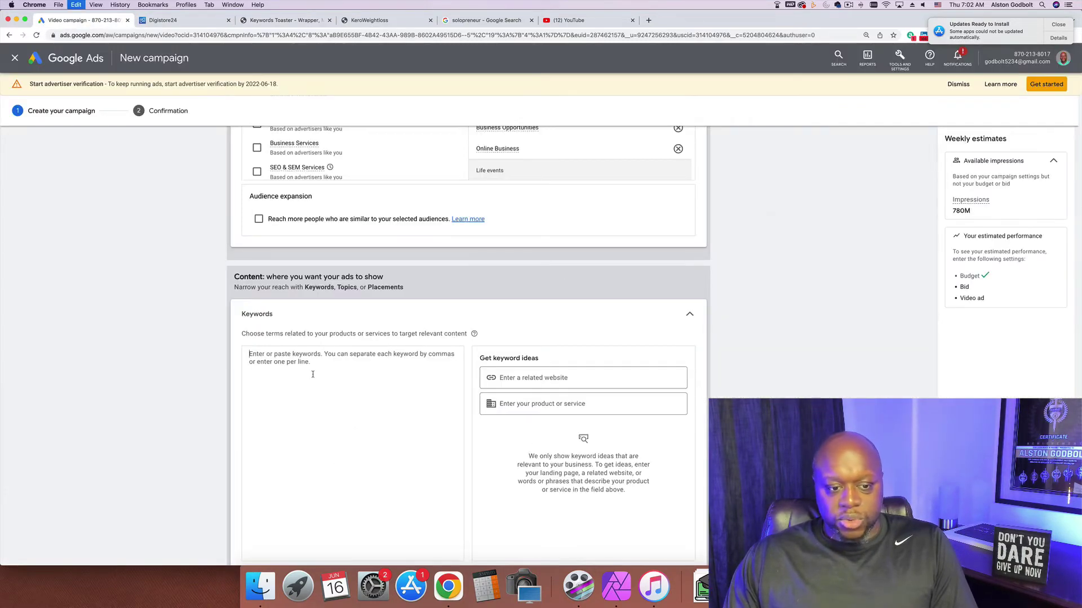
pyautogui.press('super+v')
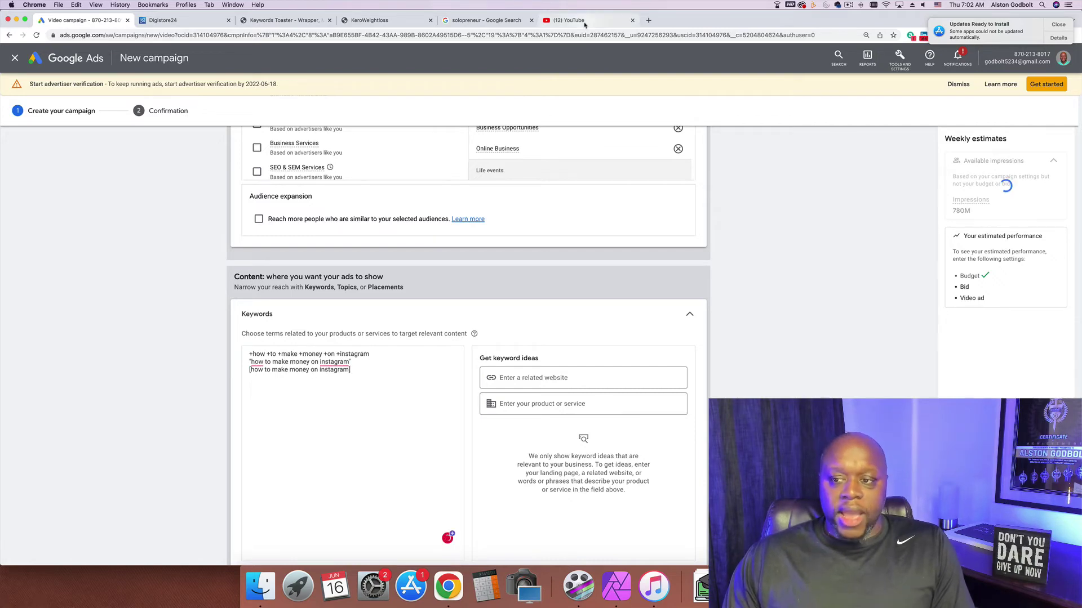
# Step: Return to YouTube, enter "instagram affiliate marketing" as the search phrase and copy it
pyautogui.click(570, 24)
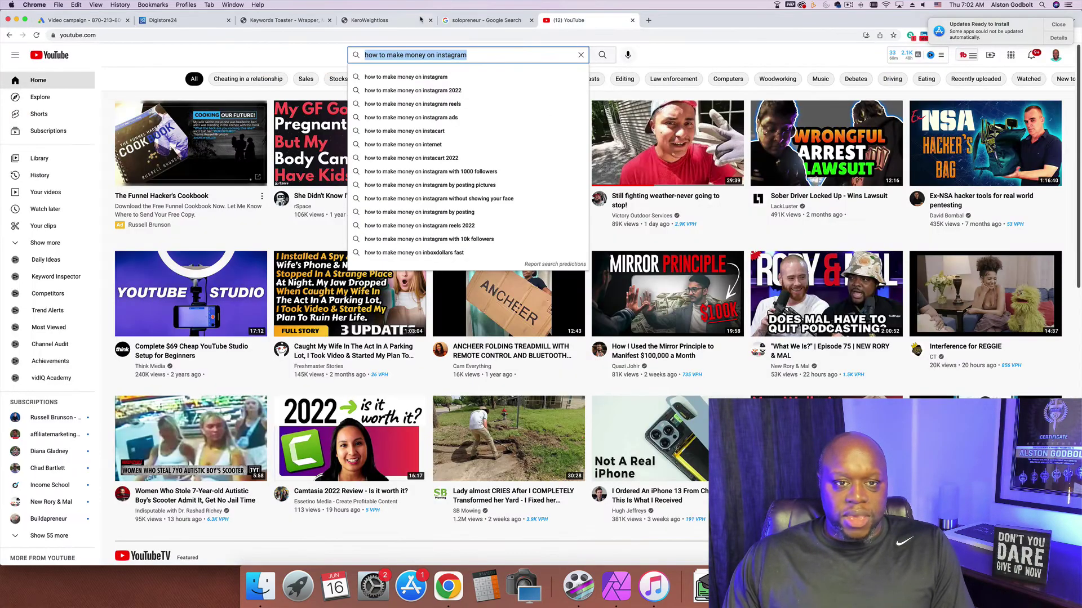
pyautogui.click(491, 21)
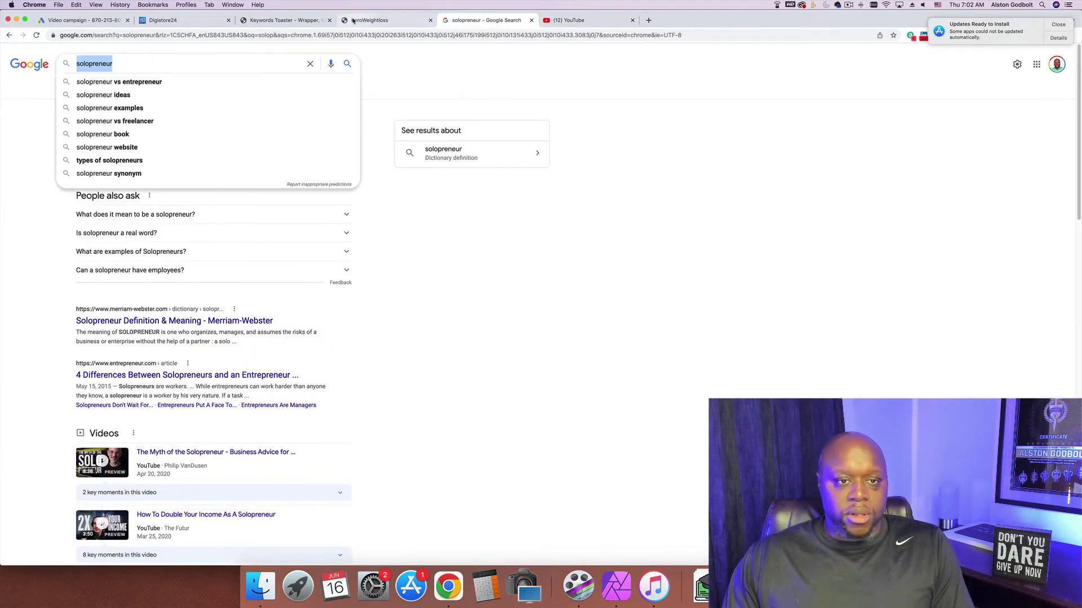
pyautogui.click(584, 21)
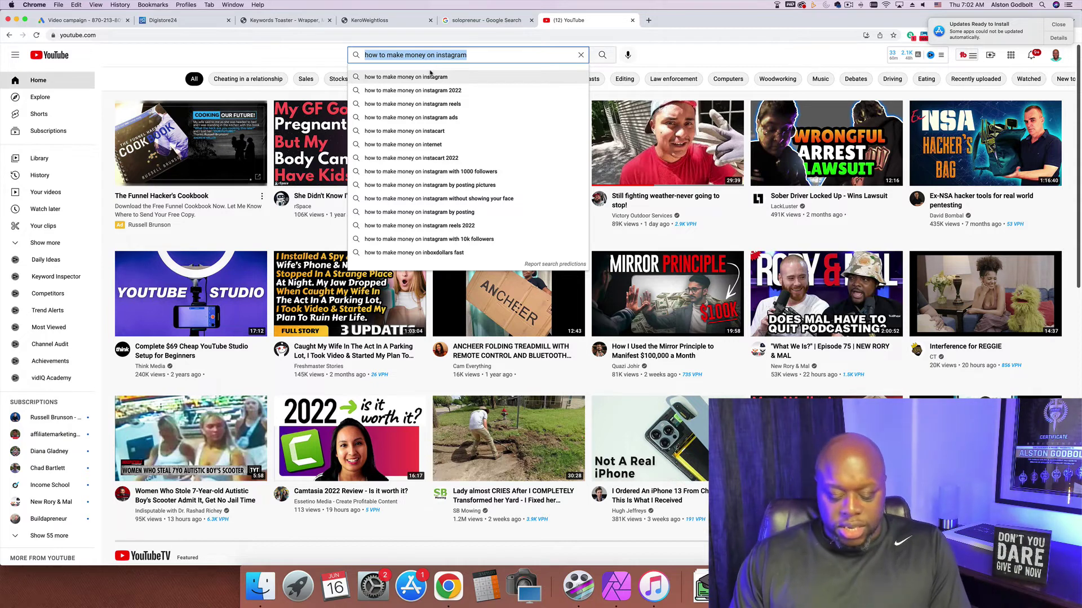
pyautogui.write('insta')
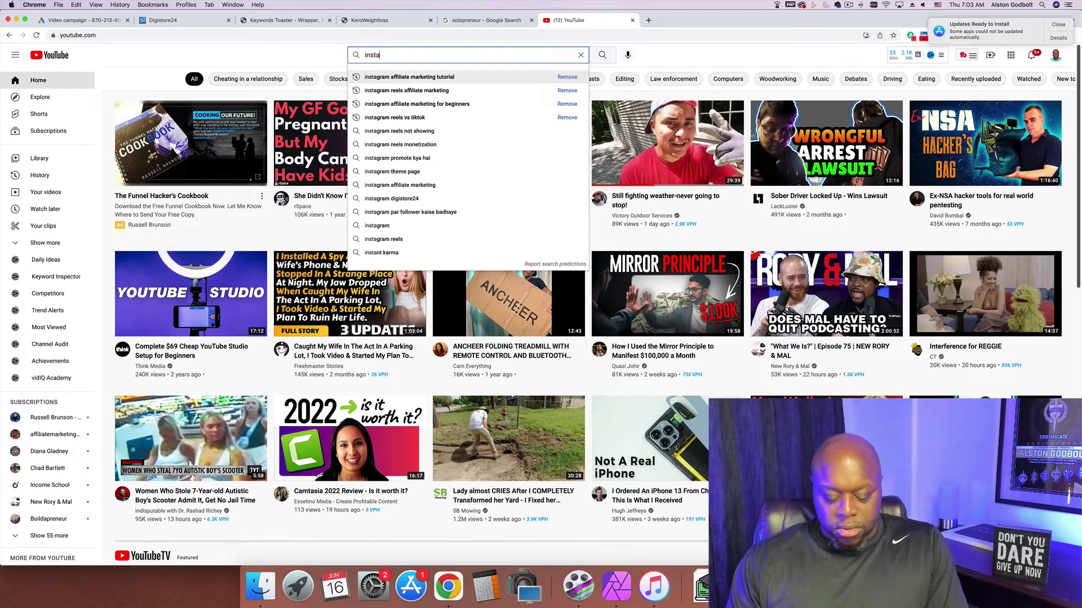
pyautogui.write('gram affiliate marketing')
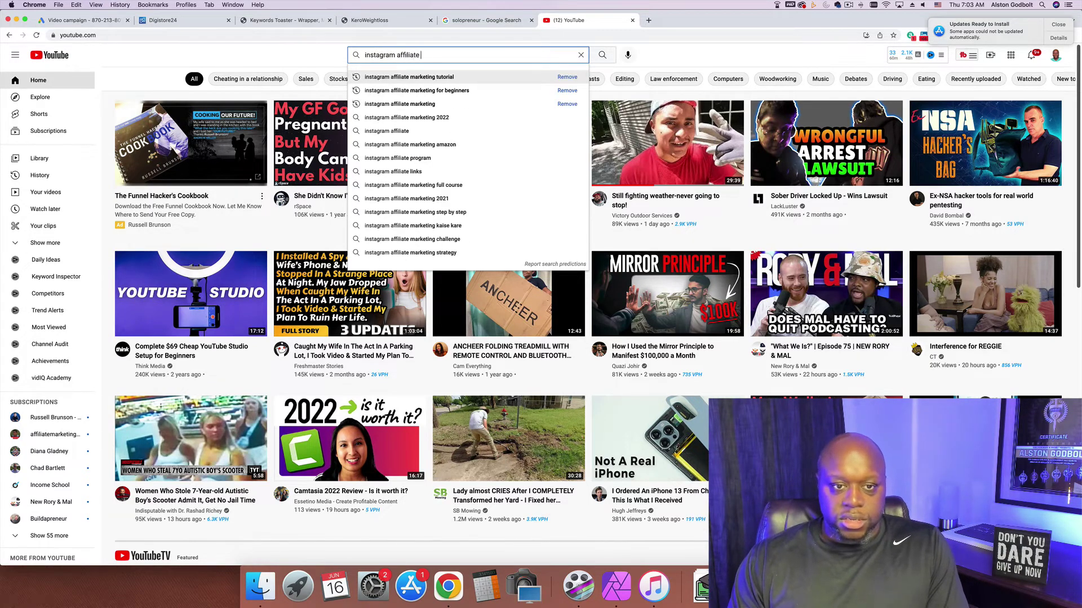
pyautogui.tripleClick(388, 55)
pyautogui.press('super+c')
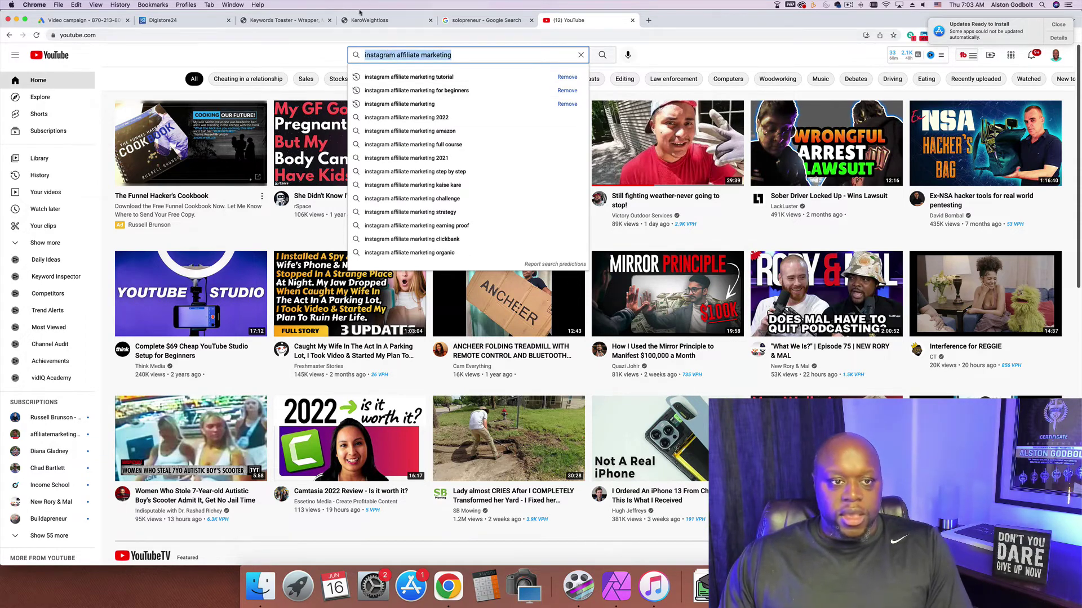
# Step: Add "instagram affiliate marketing" on a new line of the Keywords Toaster input and generate its match-type variants
pyautogui.click(269, 21)
pyautogui.click(418, 130)
pyautogui.press('Return')
pyautogui.press('super+v')
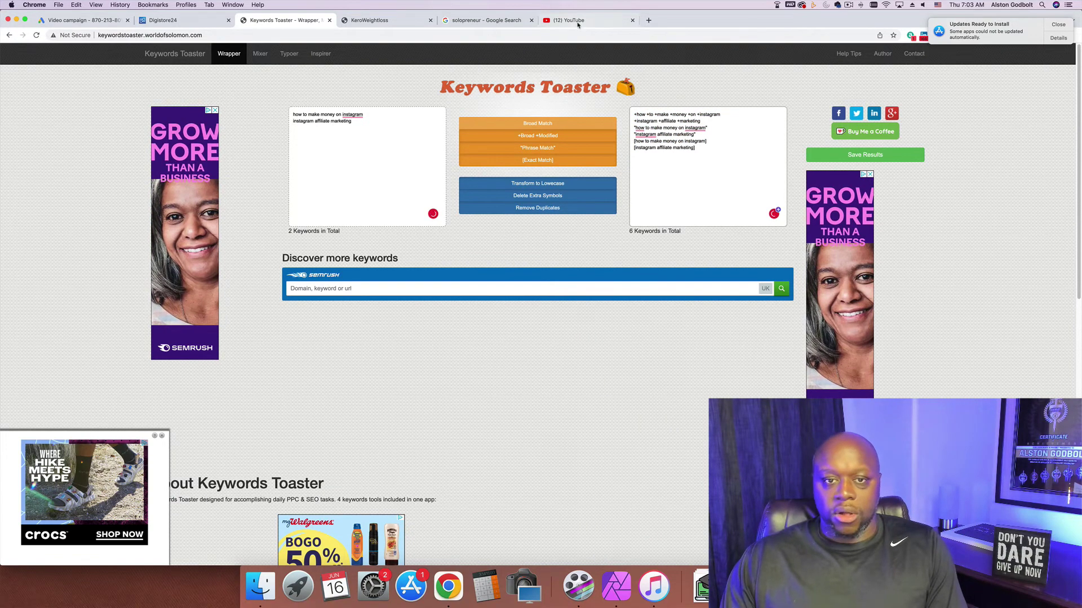
# Step: Return to YouTube, enter "grow business on instagram" as the search phrase and copy it
pyautogui.click(569, 21)
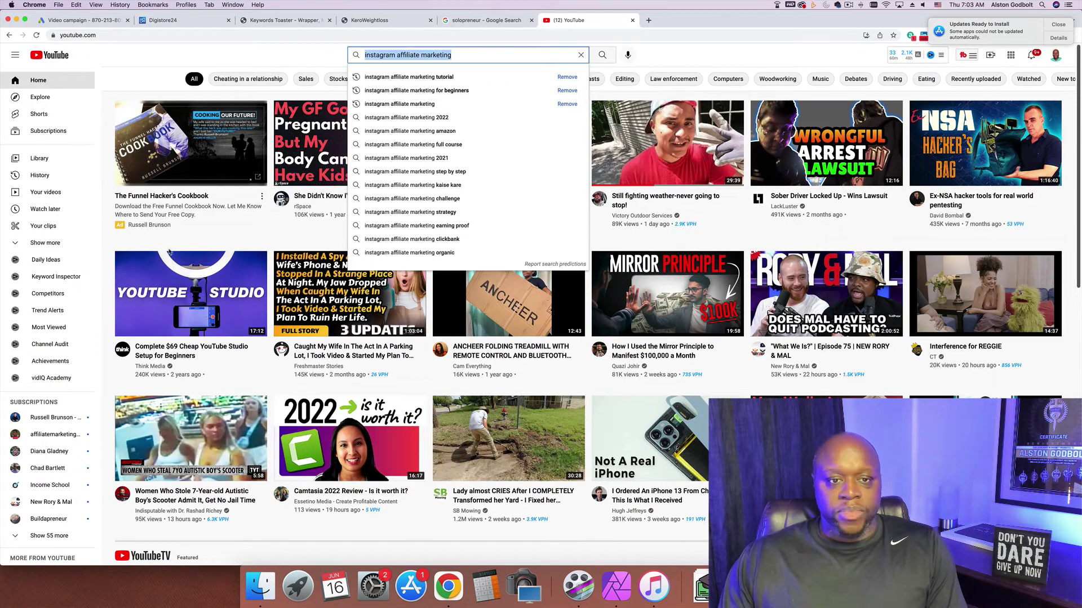
pyautogui.moveTo(142, 258)
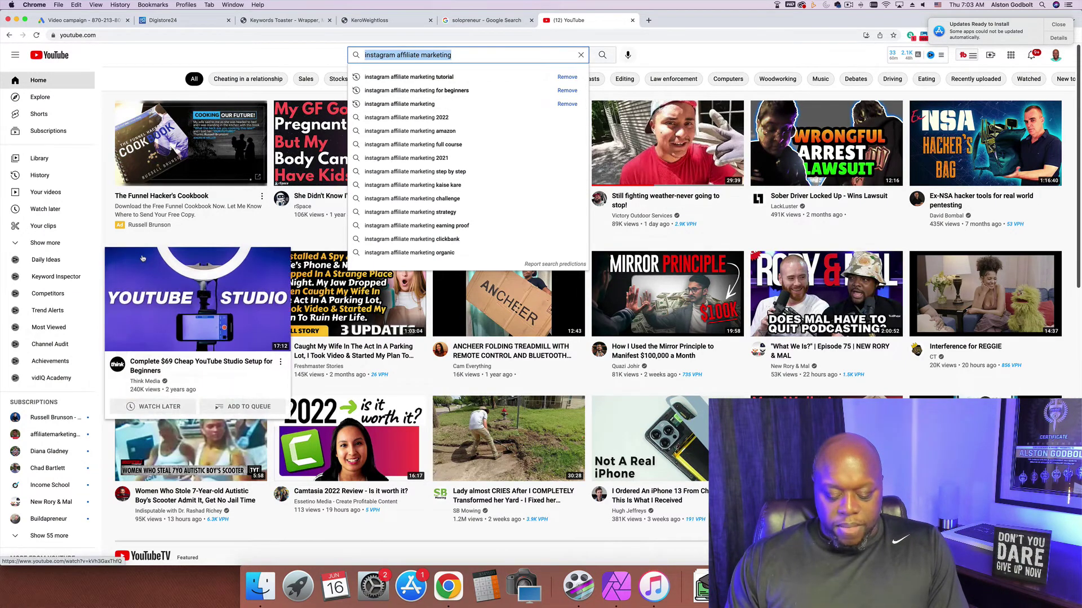
pyautogui.write('gr')
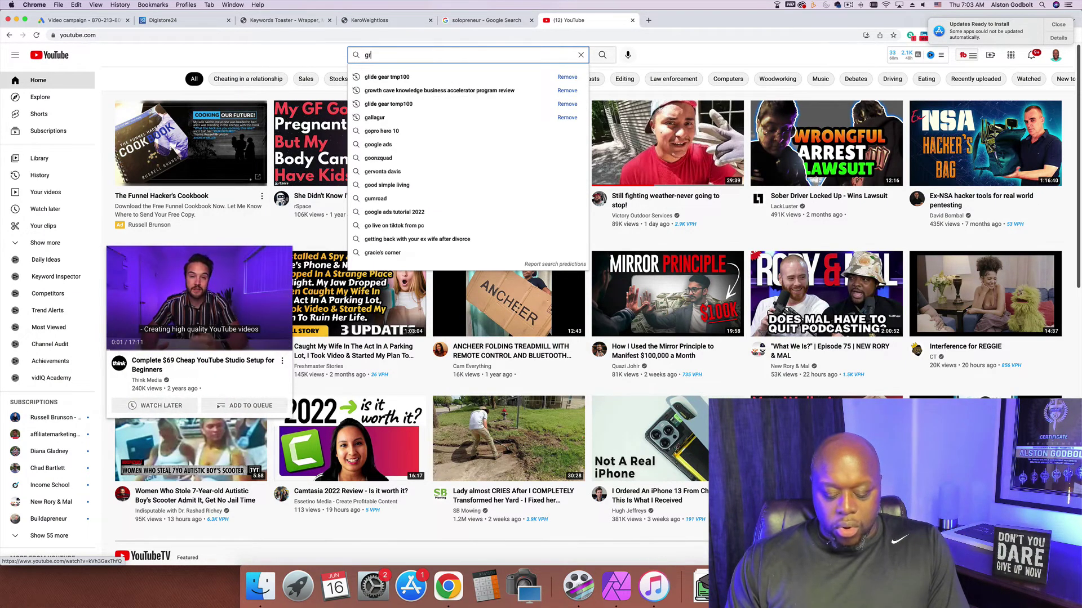
pyautogui.write('ow business')
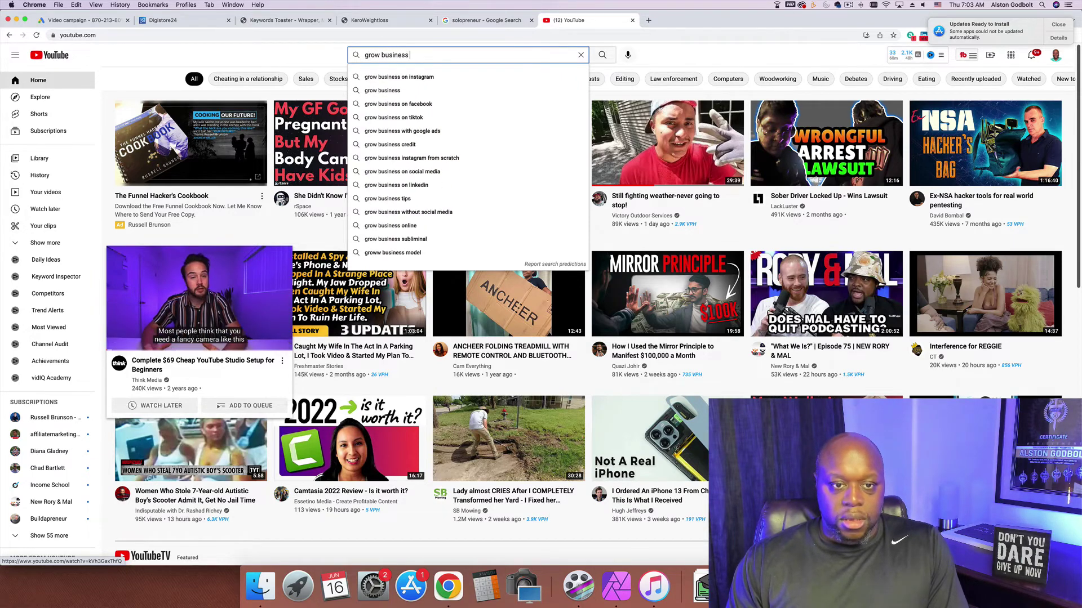
pyautogui.press('Down')
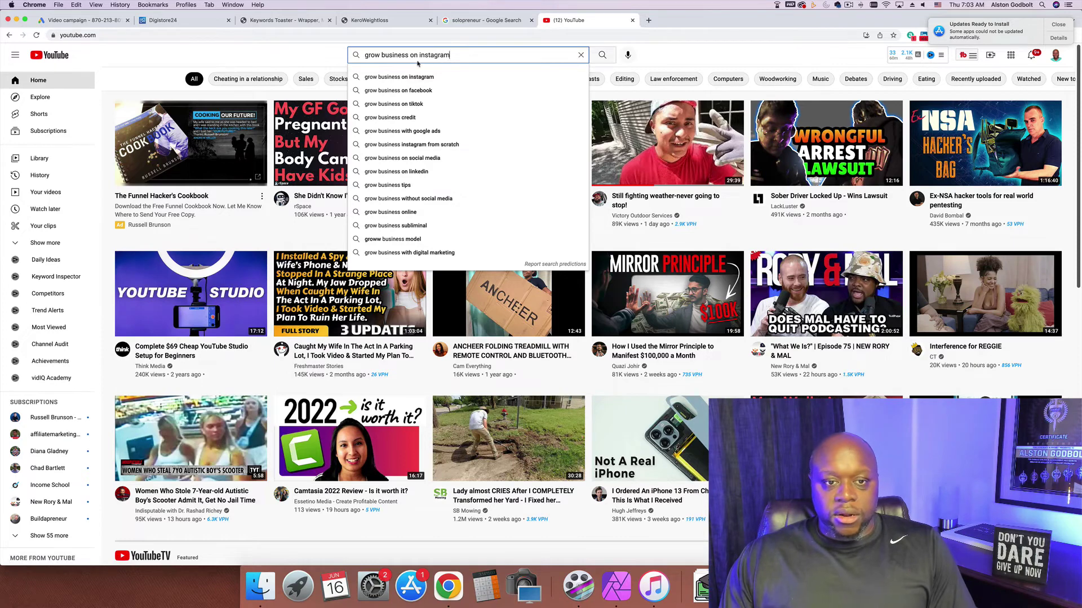
pyautogui.press('super+a')
pyautogui.press('super+c')
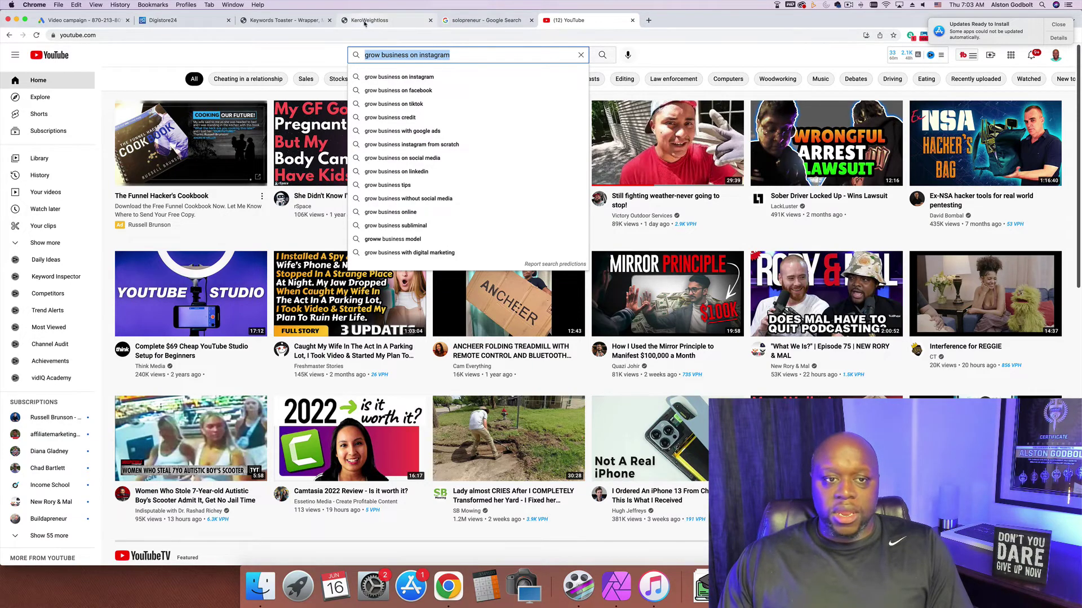
# Step: Add "grow business on instagram" on a new line of the Keywords Toaster input to generate its match-type variants
pyautogui.click(282, 20)
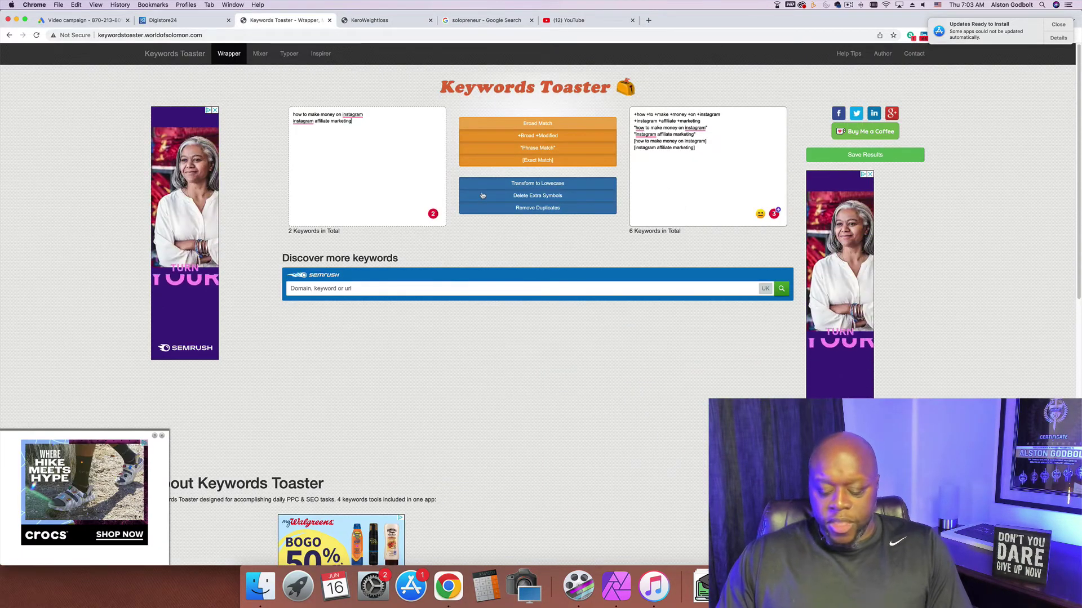
pyautogui.press('Return')
pyautogui.press('super+v')
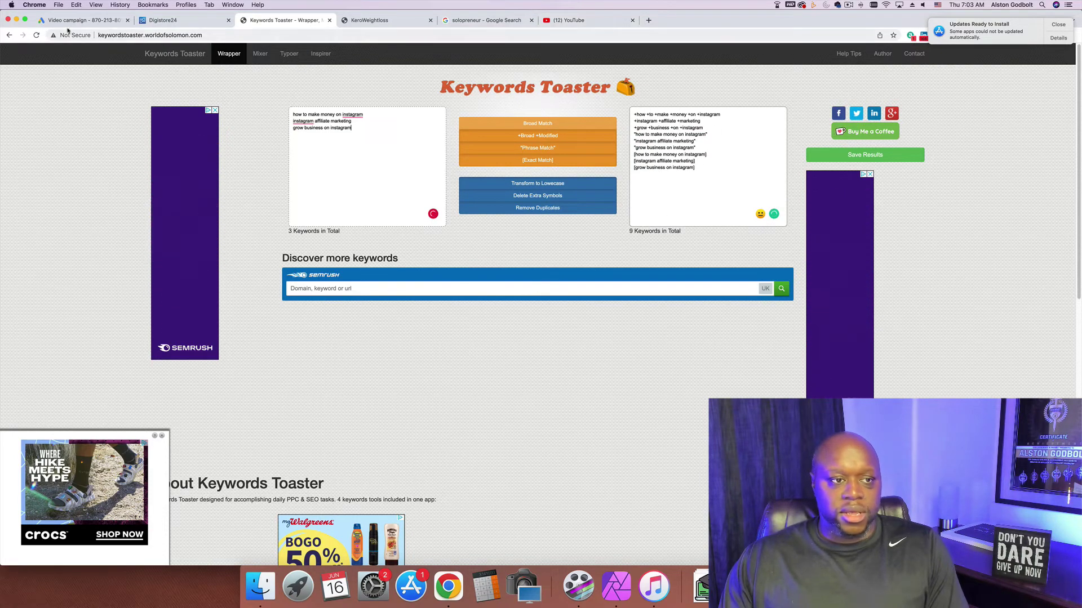
# Step: Copy the complete list of generated match-type keywords from the Keywords Toaster results
pyautogui.press('super+1')
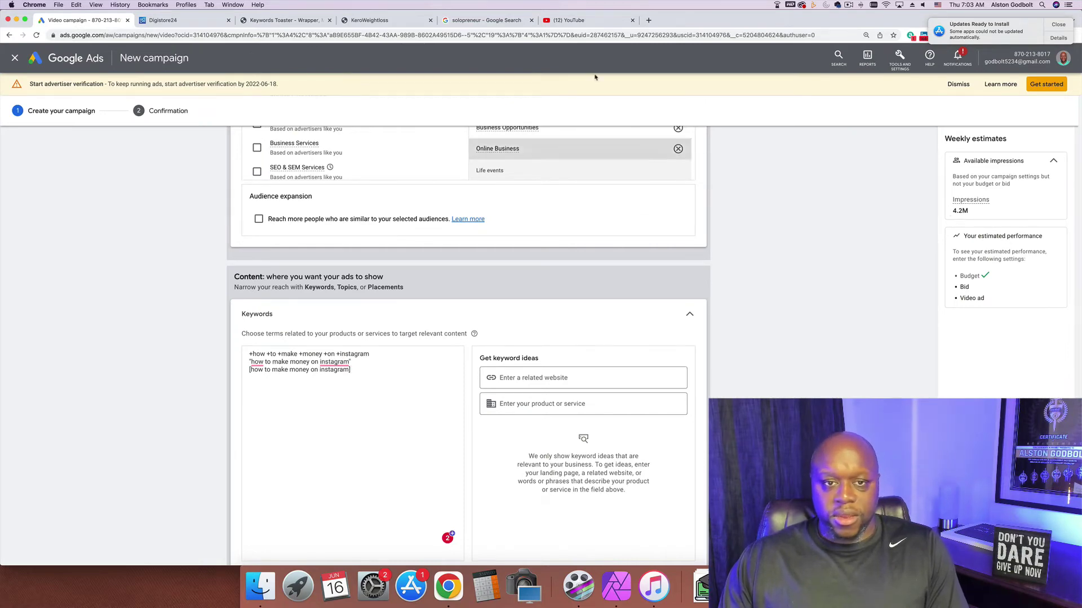
pyautogui.click(487, 21)
pyautogui.click(383, 21)
pyautogui.click(268, 22)
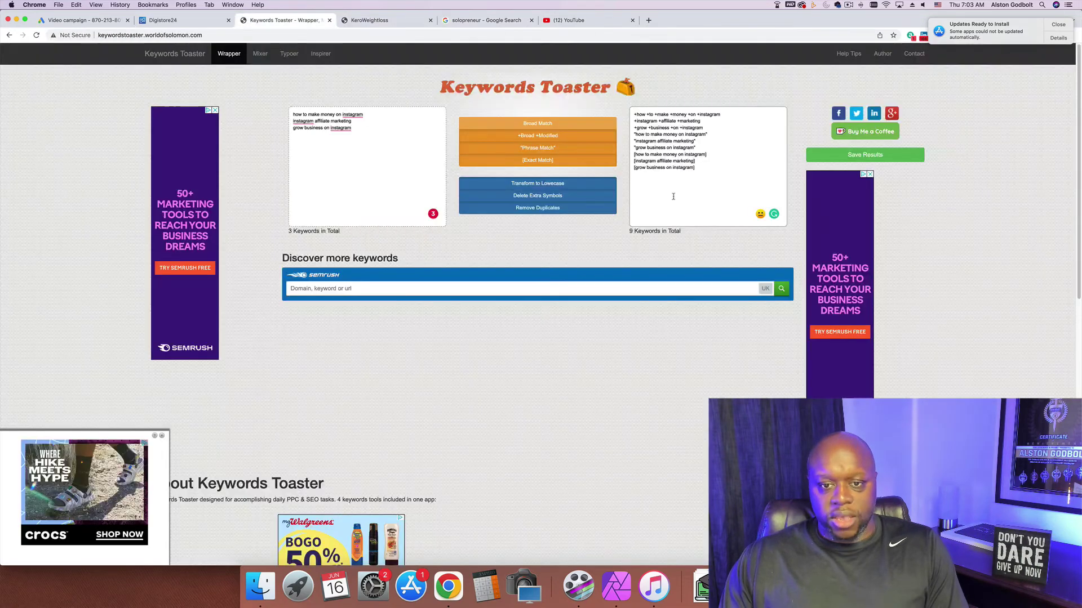
pyautogui.click(720, 161)
pyautogui.press('super+a')
pyautogui.press('super+c')
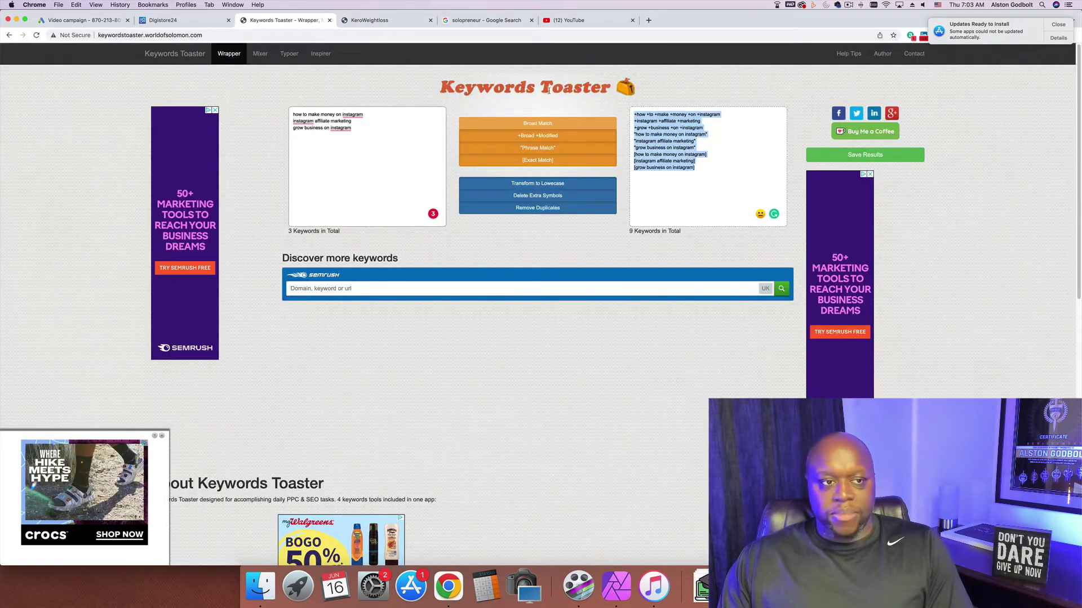
# Step: Replace the keywords in the Google Ads campaign with the copied variants for all three Instagram phrases
pyautogui.click(112, 21)
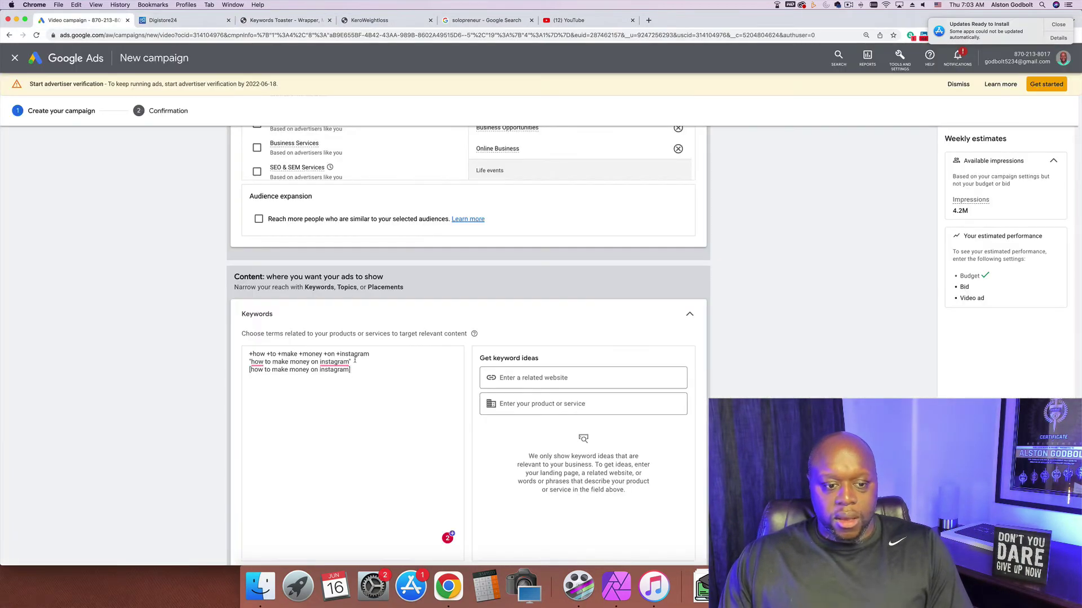
pyautogui.moveTo(357, 373); pyautogui.dragTo(244, 358)
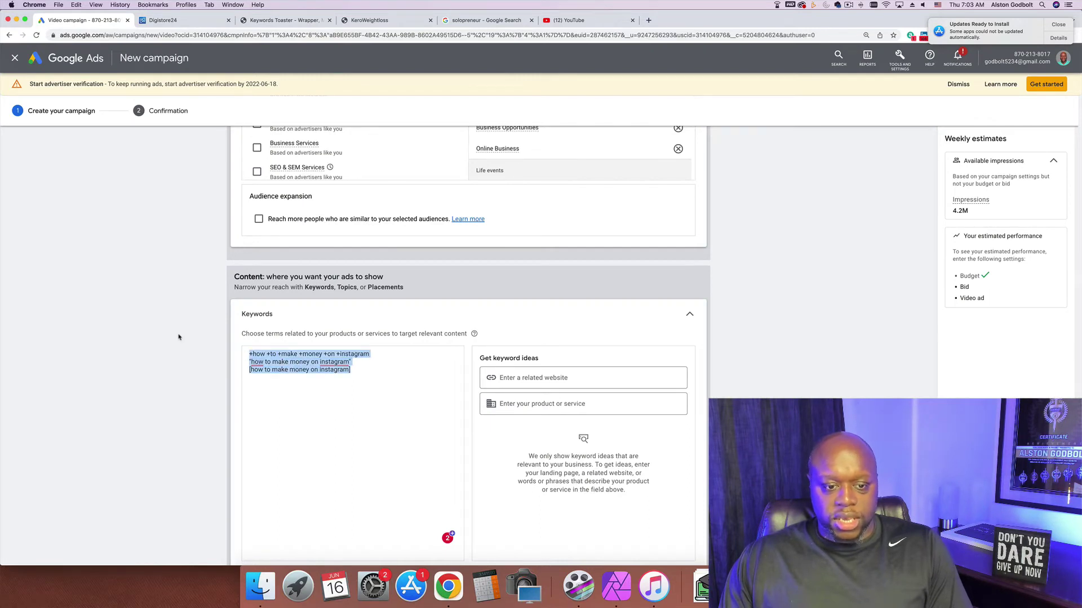
pyautogui.press('super+v')
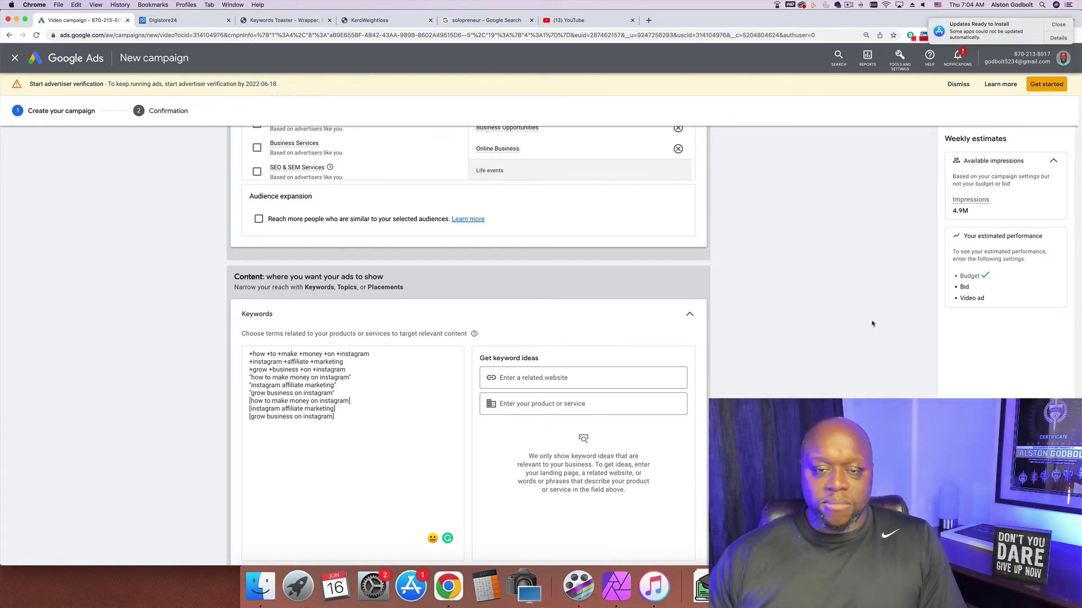
# Step: Open the sales page of the Instapreneur Secrets offer from the Digistore24 marketplace
pyautogui.click(456, 22)
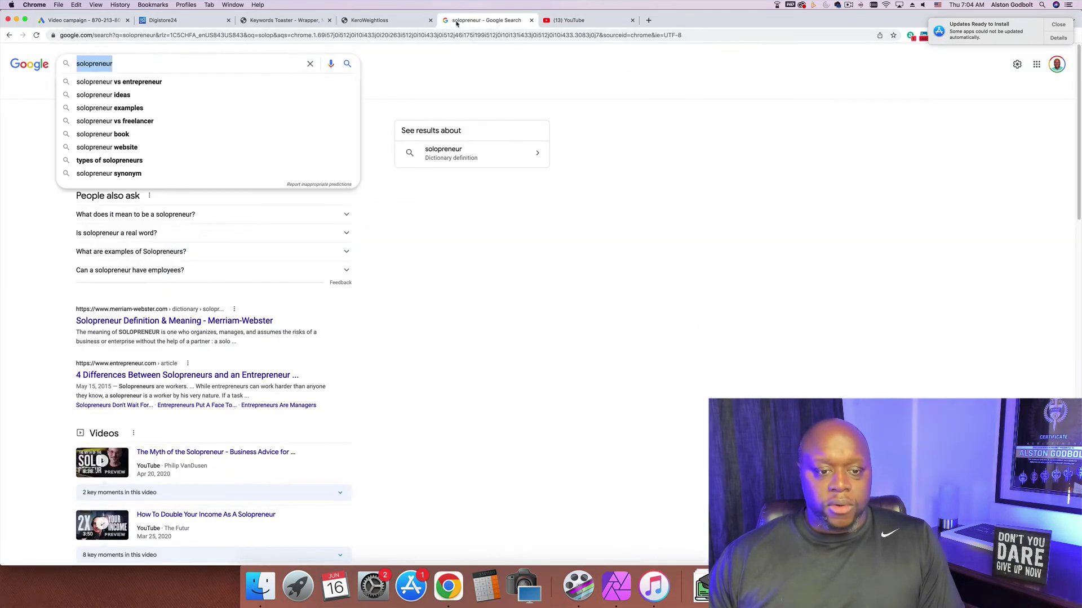
pyautogui.click(285, 20)
pyautogui.click(169, 20)
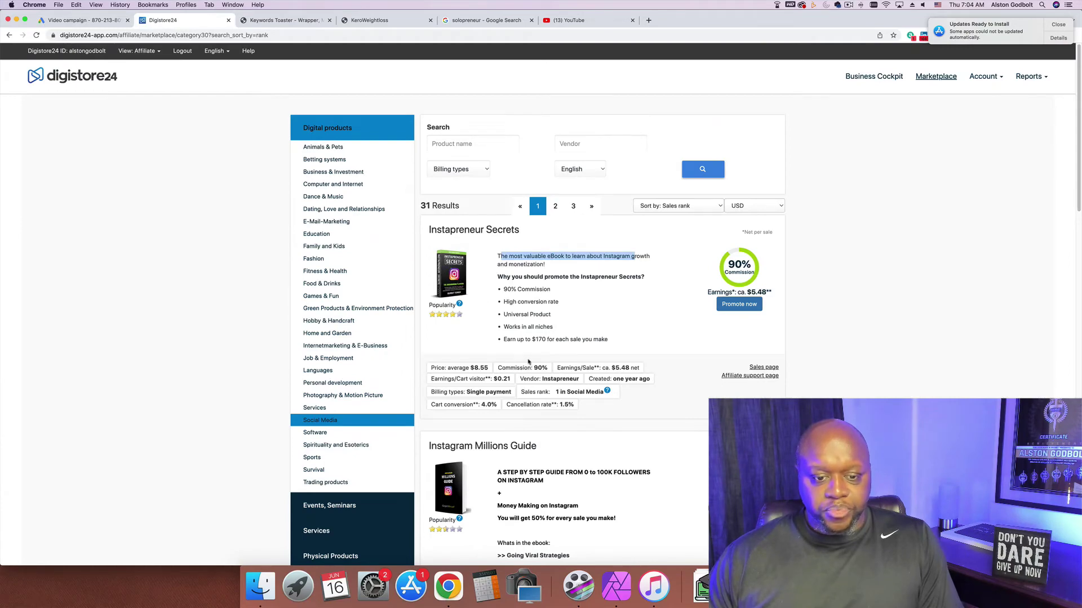
pyautogui.scroll(-1, 620, 333)
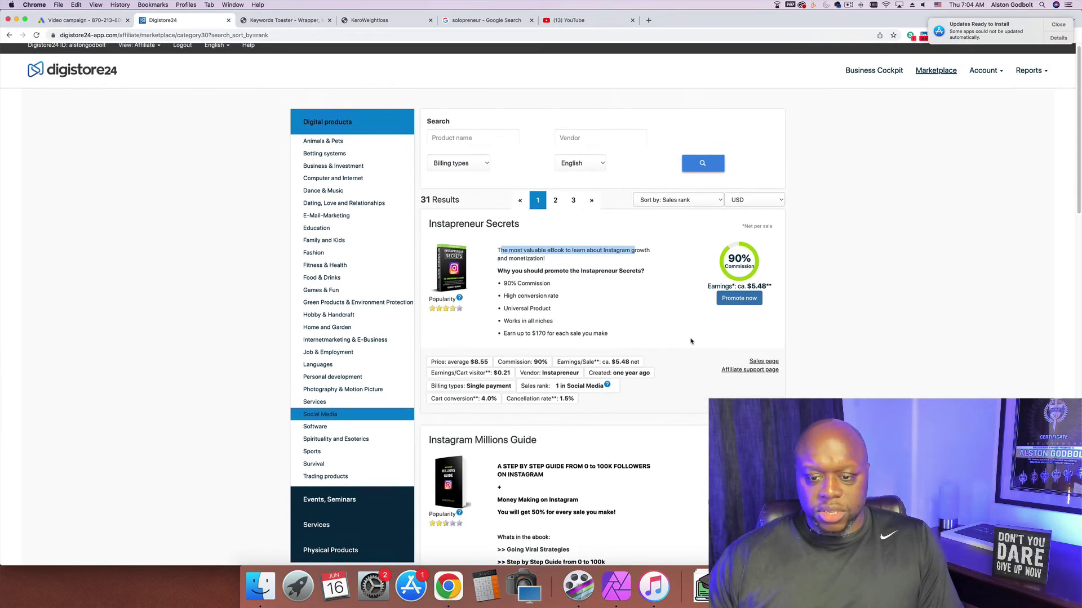
pyautogui.click(755, 362)
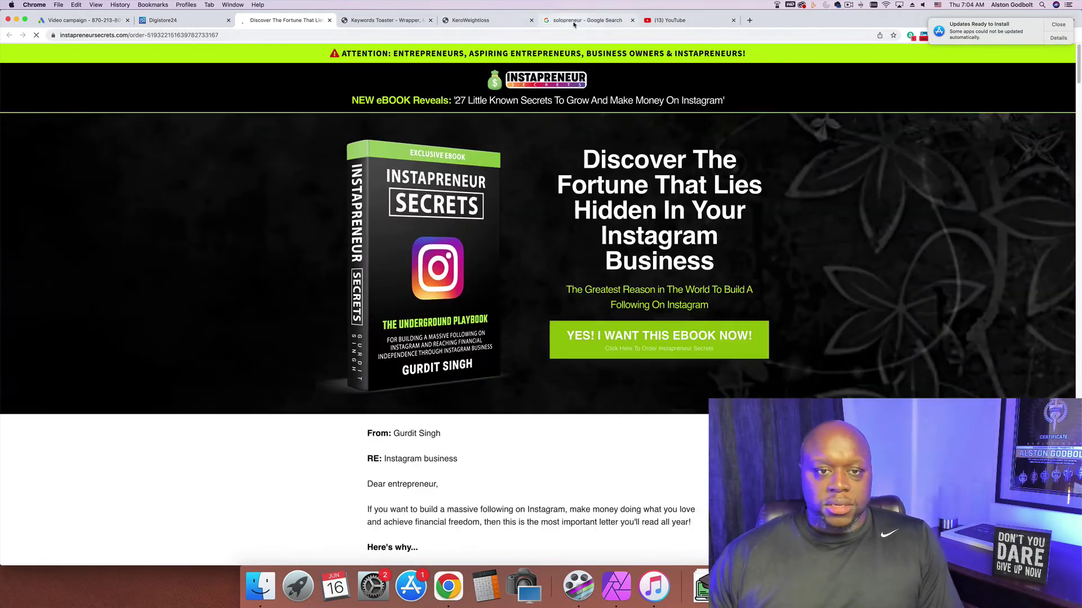
# Step: Return to YouTube, enter "how to make money on social media" as the search phrase and copy it
pyautogui.click(669, 21)
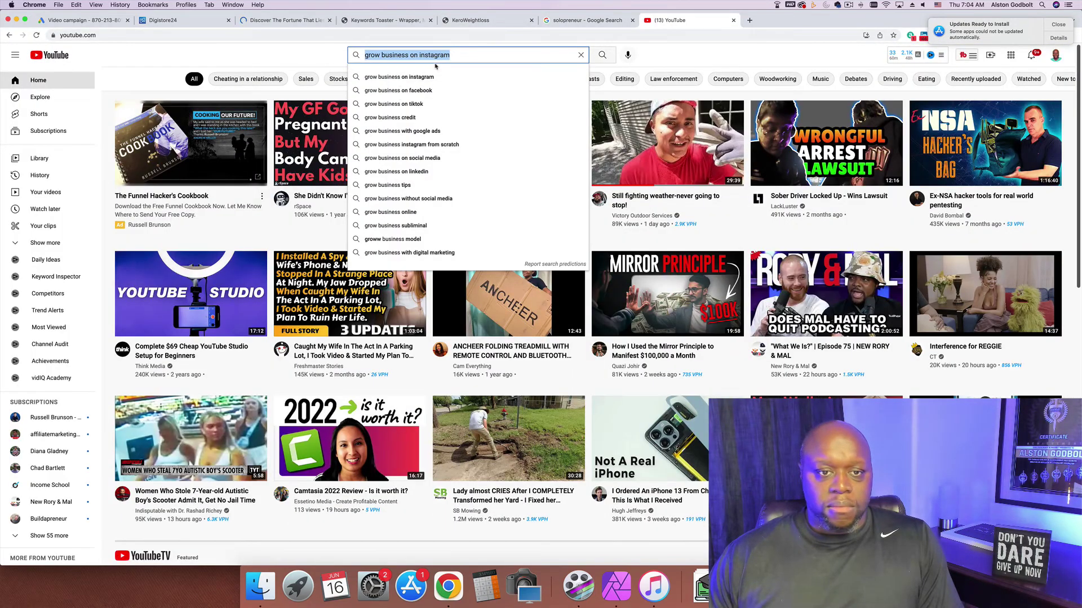
pyautogui.write('how to make')
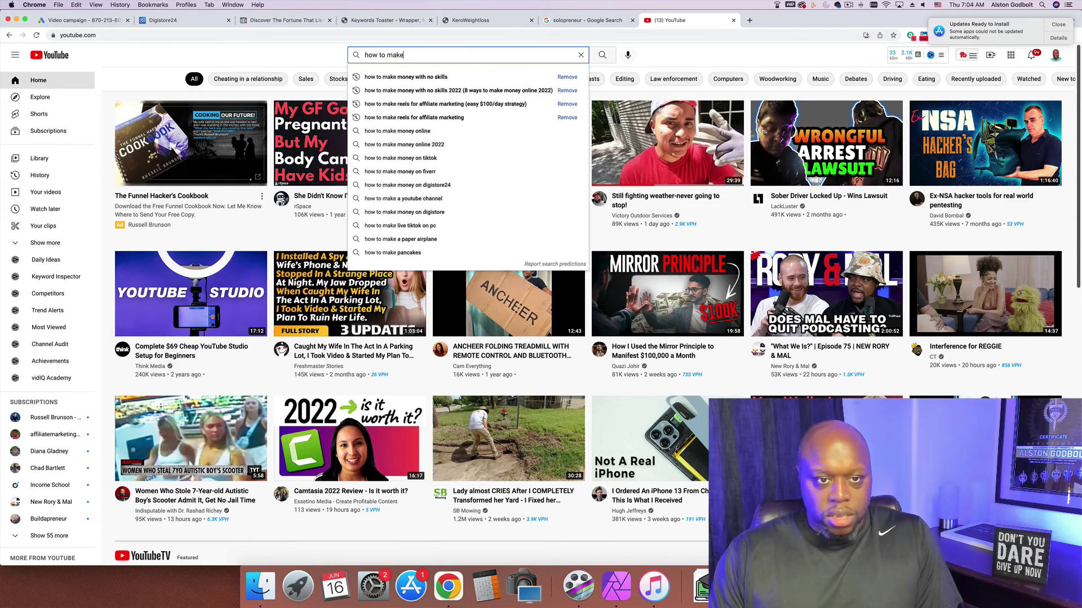
pyautogui.write(' money on social')
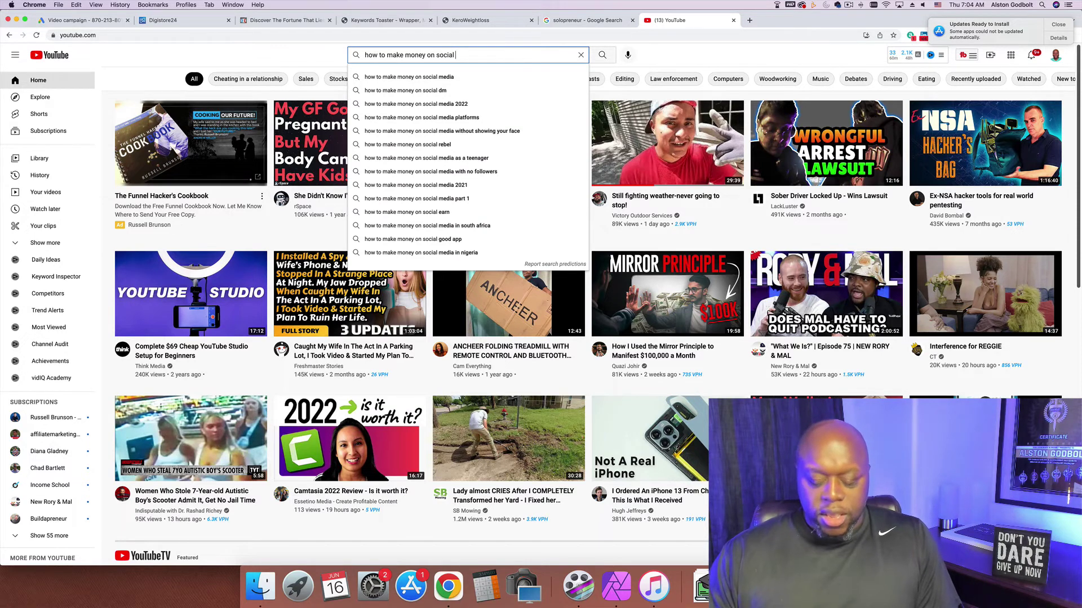
pyautogui.write(' media')
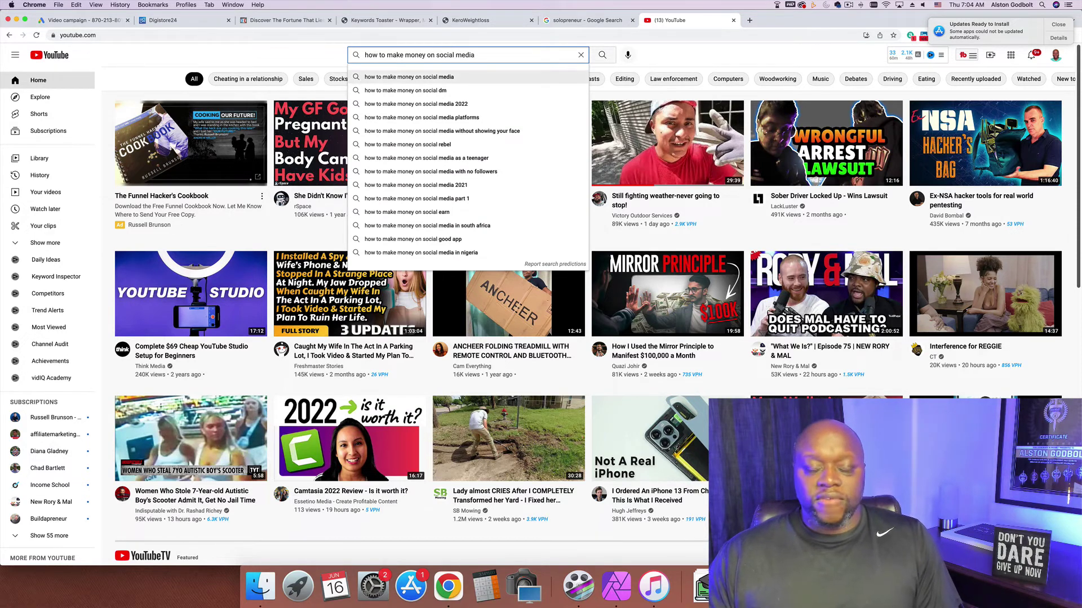
pyautogui.tripleClick(443, 53)
pyautogui.press('super+c')
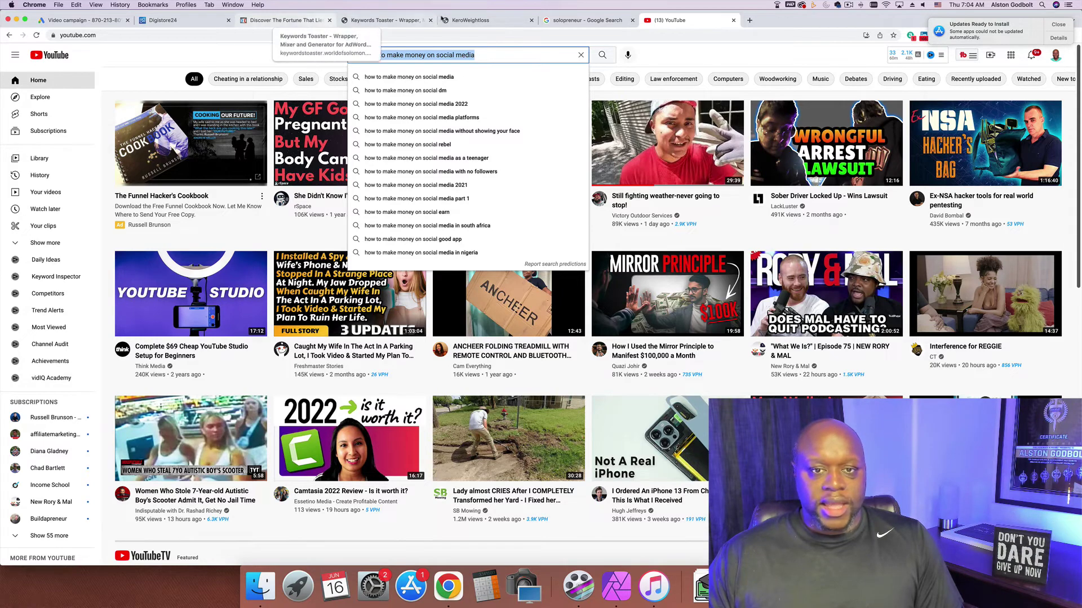
# Step: Add "how to make money on social media" on a new line of the Keywords Toaster input to generate its variants
pyautogui.click(180, 20)
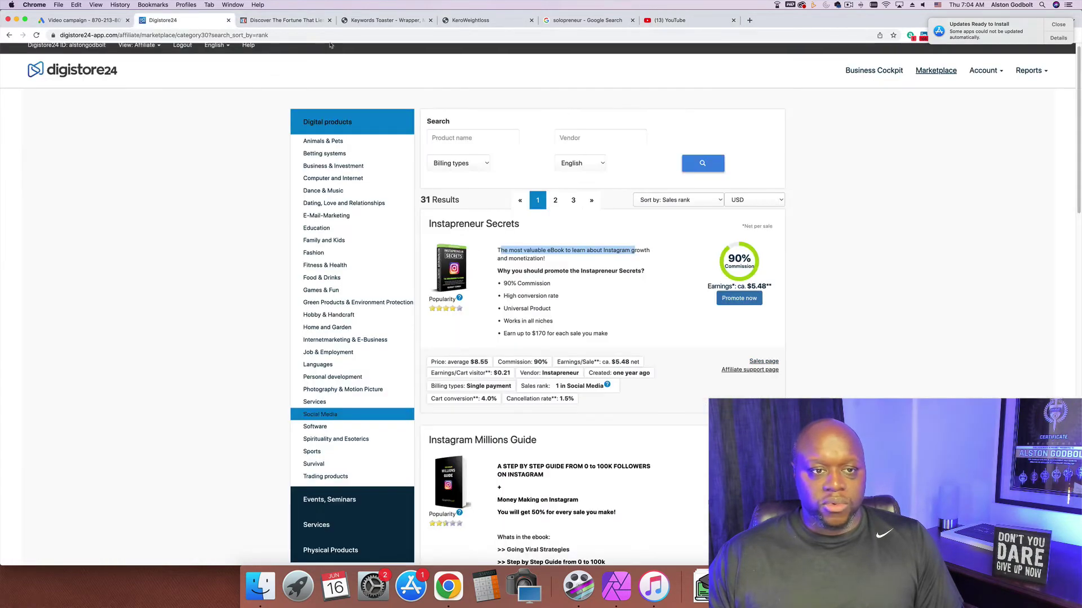
pyautogui.click(383, 20)
pyautogui.click(293, 135)
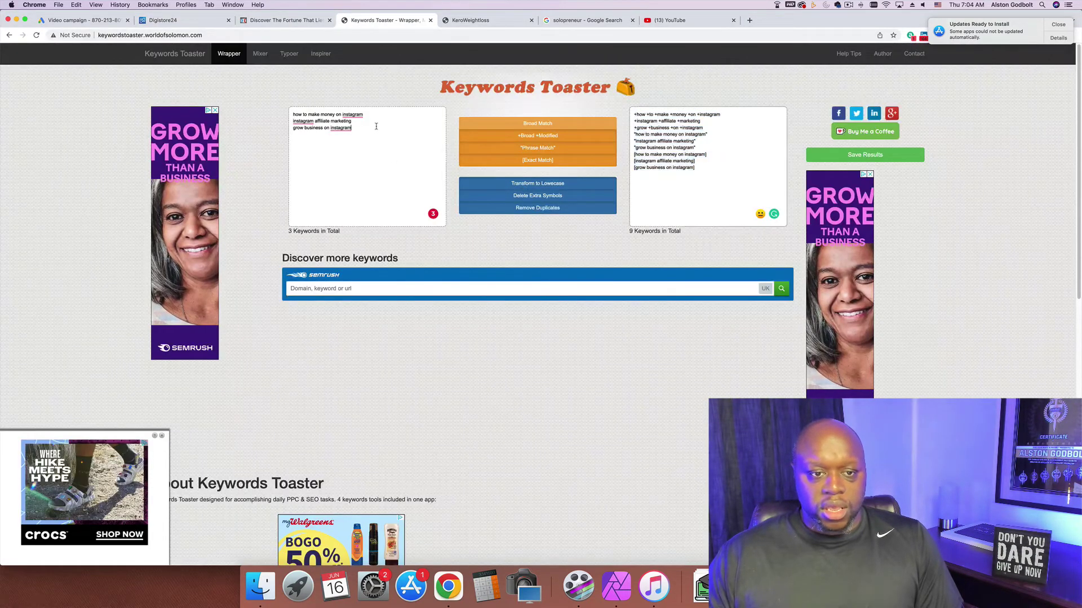
pyautogui.press('super+v')
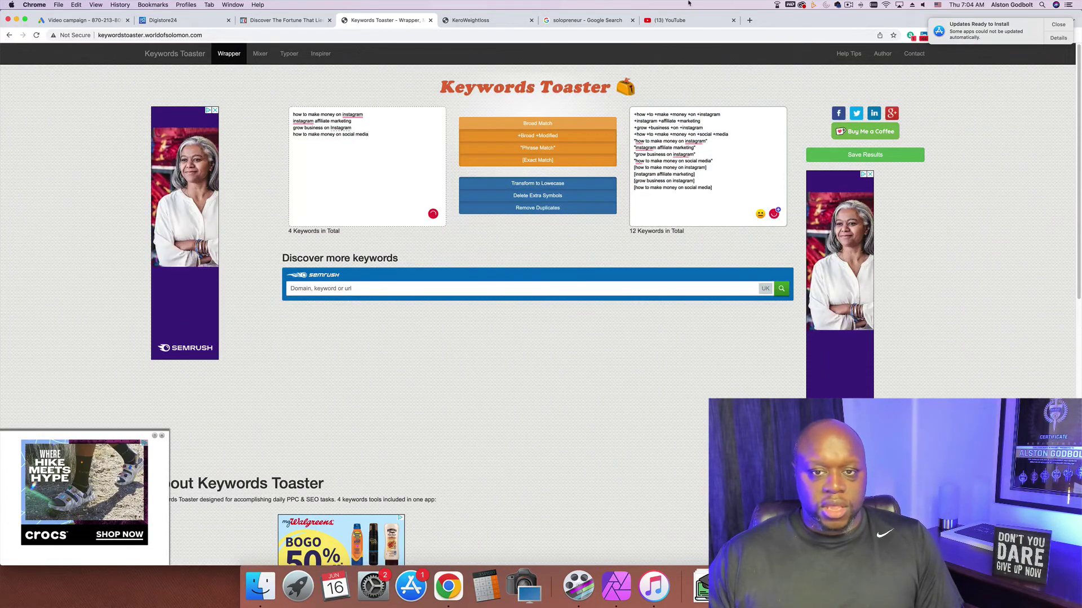
# Step: Return to YouTube, enter "affiliate marketing social media" as the search phrase and copy it
pyautogui.click(670, 20)
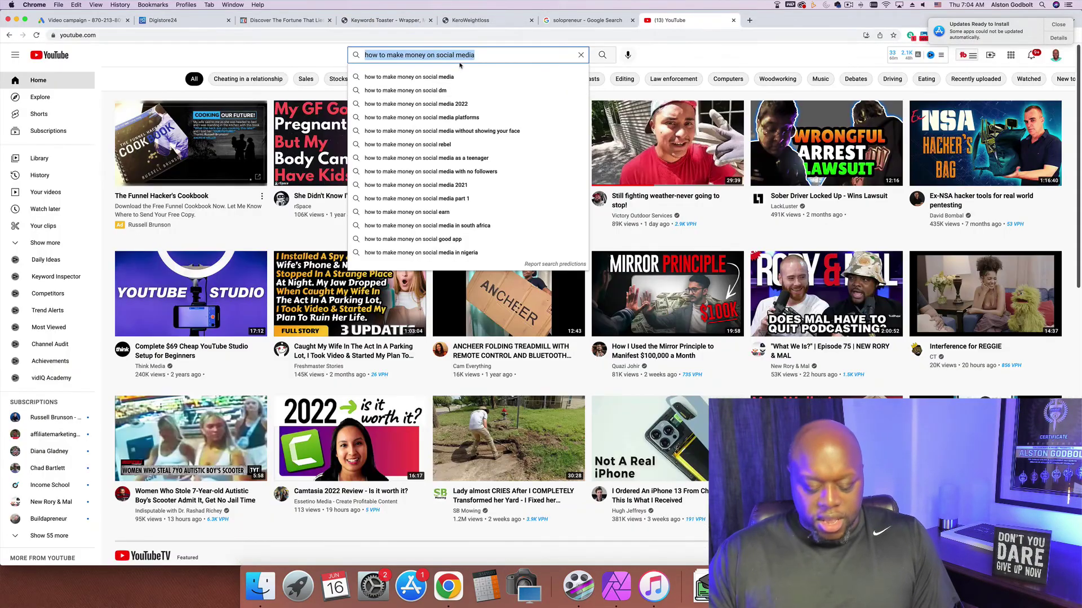
pyautogui.write('aff')
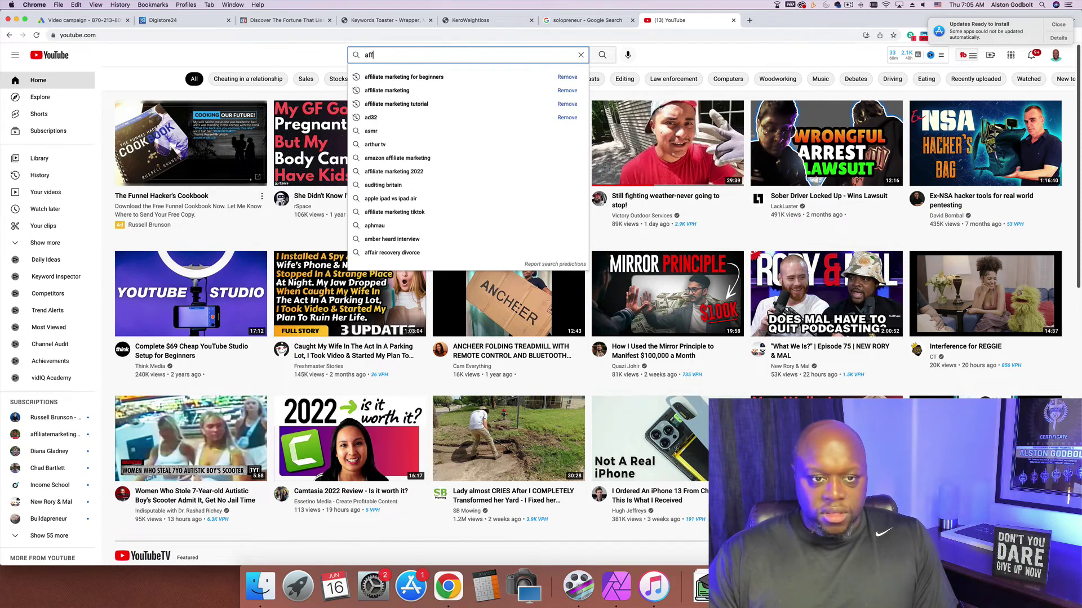
pyautogui.write('iliate marketing')
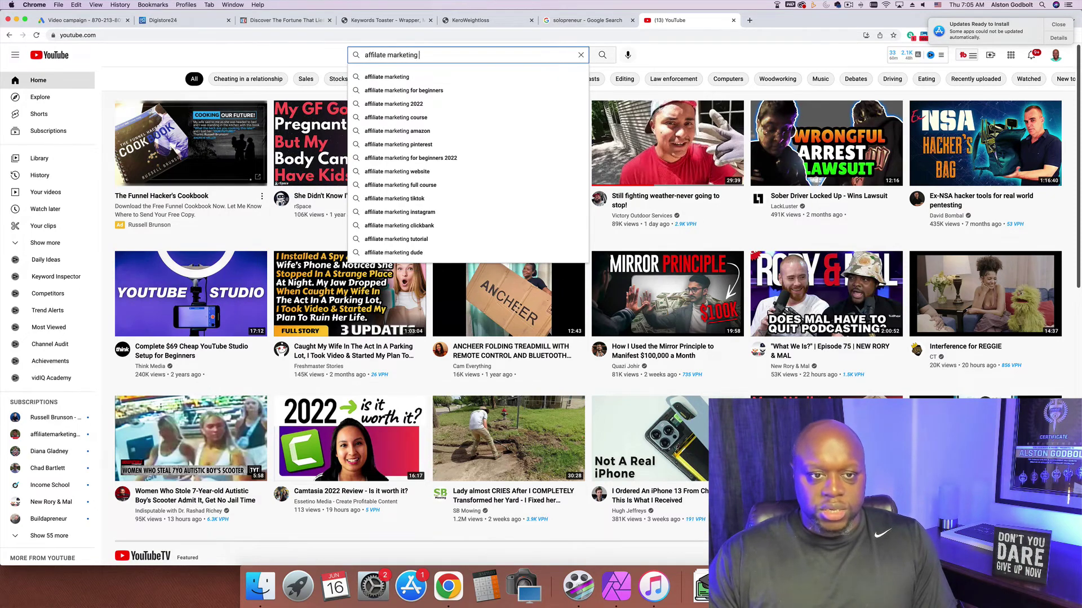
pyautogui.write(' social media')
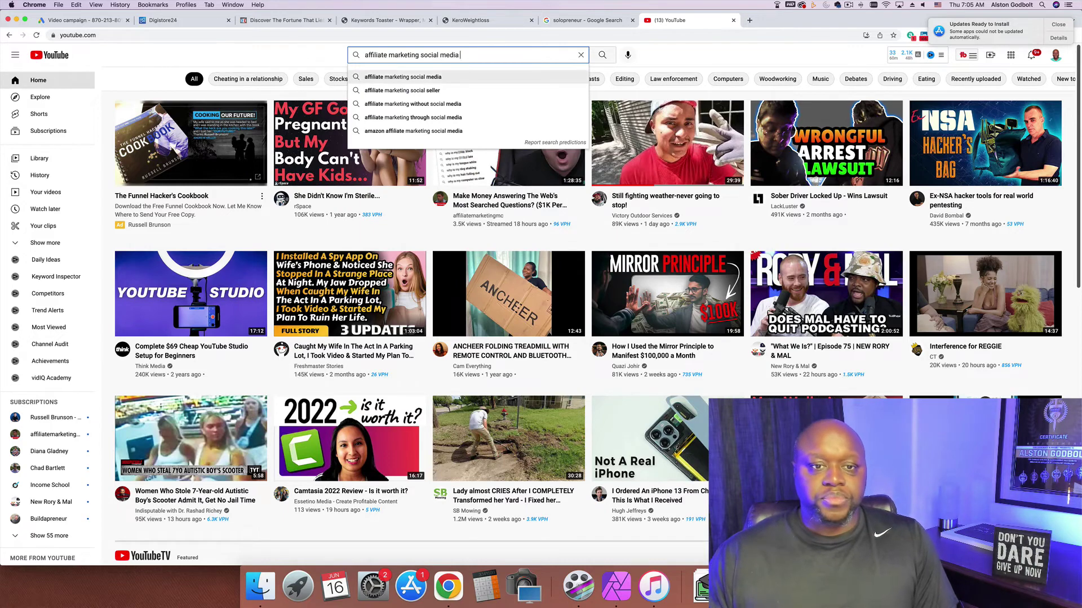
pyautogui.click(402, 77)
pyautogui.tripleClick(409, 55)
pyautogui.press('cmd+c')
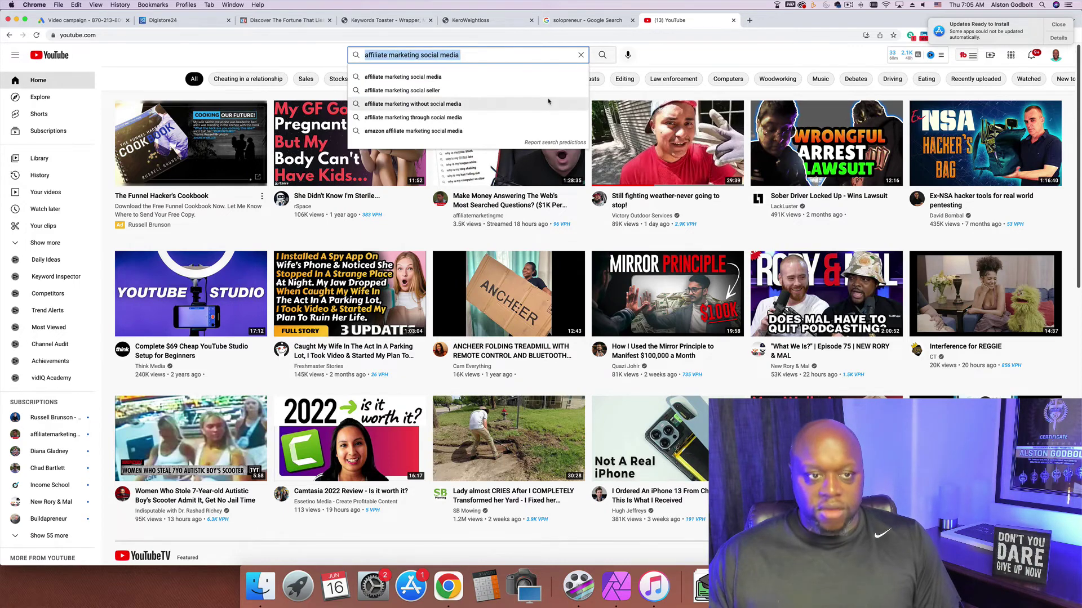
# Step: Add "affiliate marketing social media" on a new line of the Keywords Toaster input to generate its match-type variants
pyautogui.click(388, 20)
pyautogui.click(397, 111)
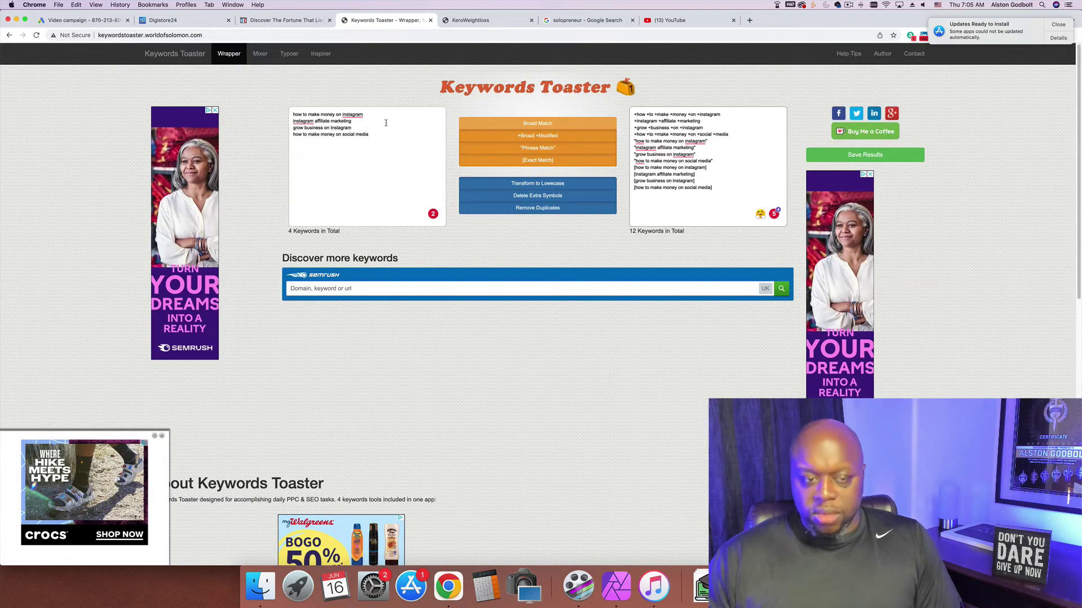
pyautogui.press('Return')
pyautogui.press('cmd+v')
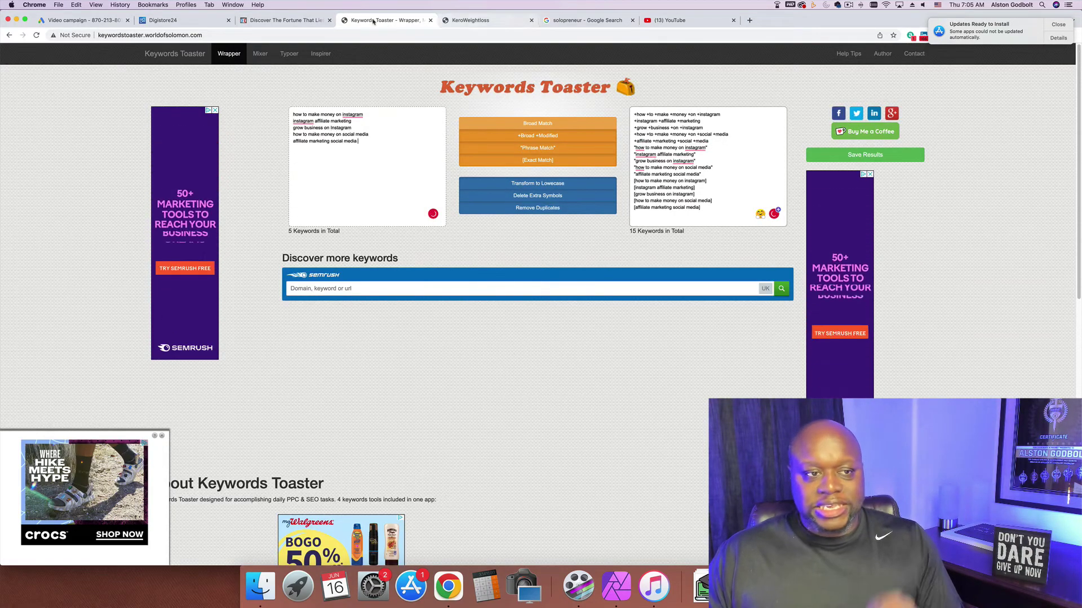
# Step: Return to the Google Ads campaign and review its keywords, audience segments and demographic targeting
pyautogui.click(74, 21)
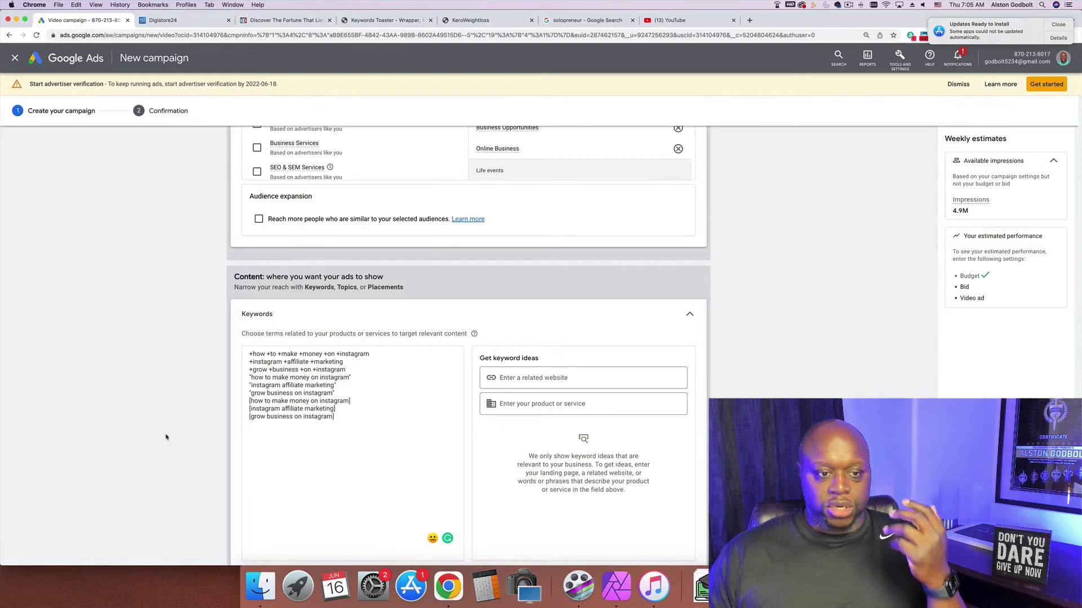
pyautogui.scroll(-1, 165, 437)
pyautogui.scroll(4, 167, 442)
pyautogui.scroll(4, 167, 441)
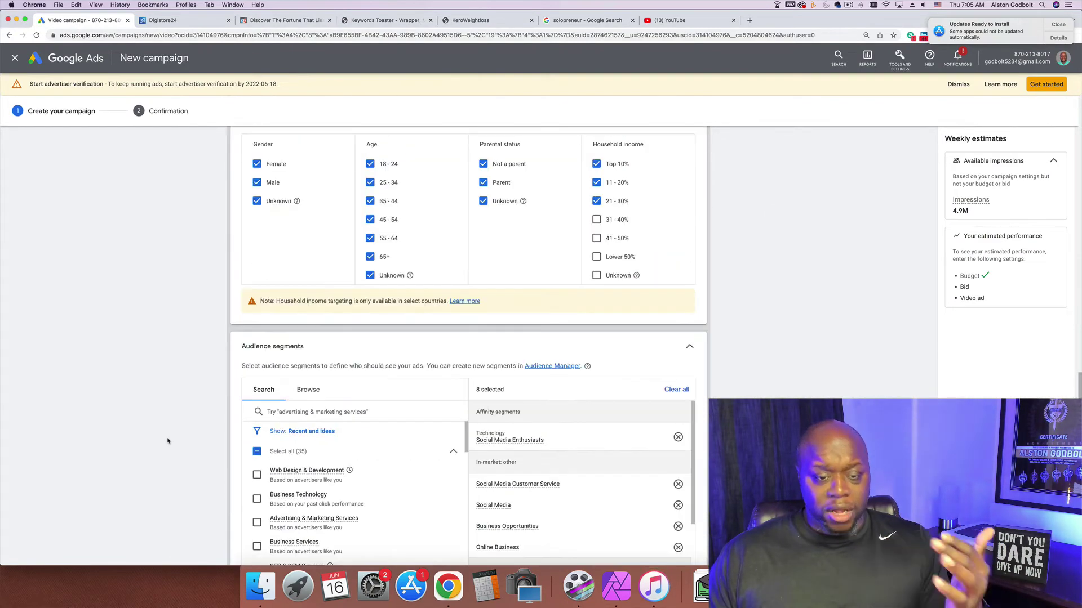
# Step: Switch to Keywords Toaster and copy the complete list of generated Instagram and social media keyword variants
pyautogui.scroll(-5, 167, 441)
pyautogui.scroll(-7, 167, 441)
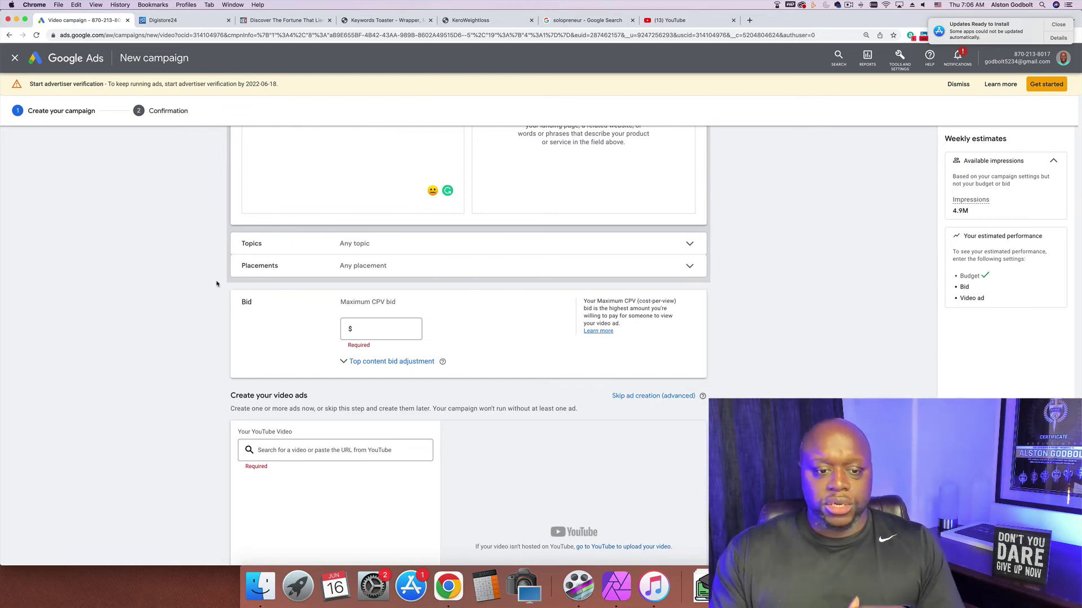
pyautogui.scroll(8, 216, 283)
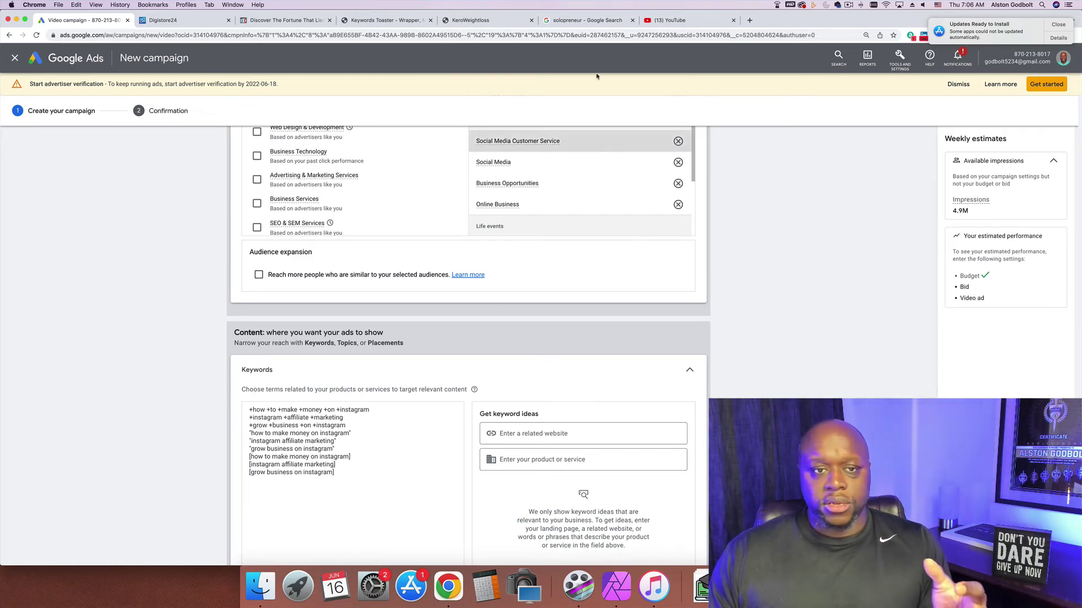
pyautogui.click(390, 21)
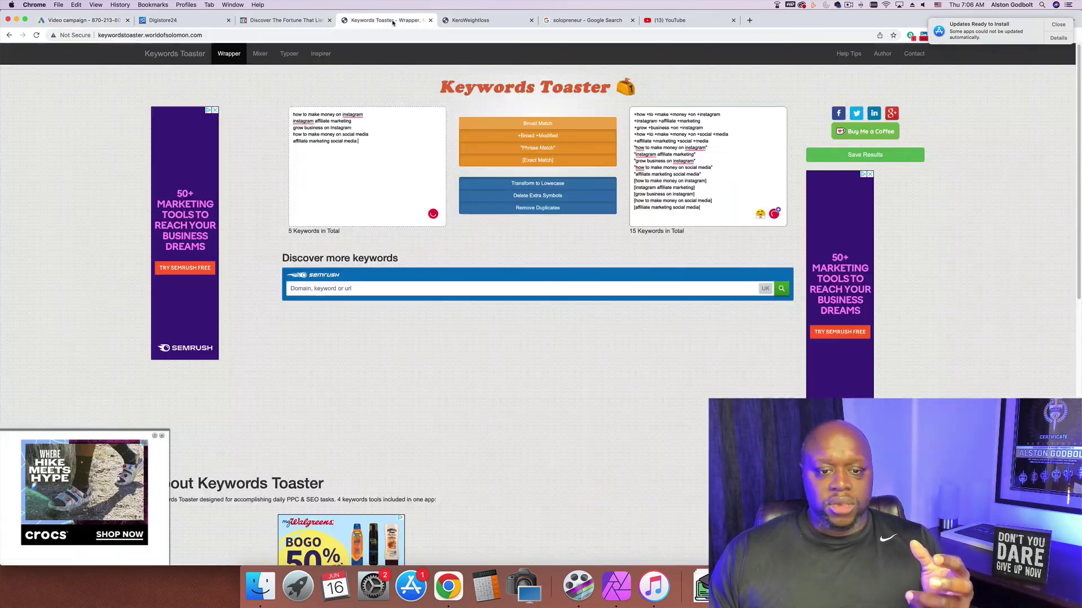
pyautogui.click(716, 181)
pyautogui.press('super+c')
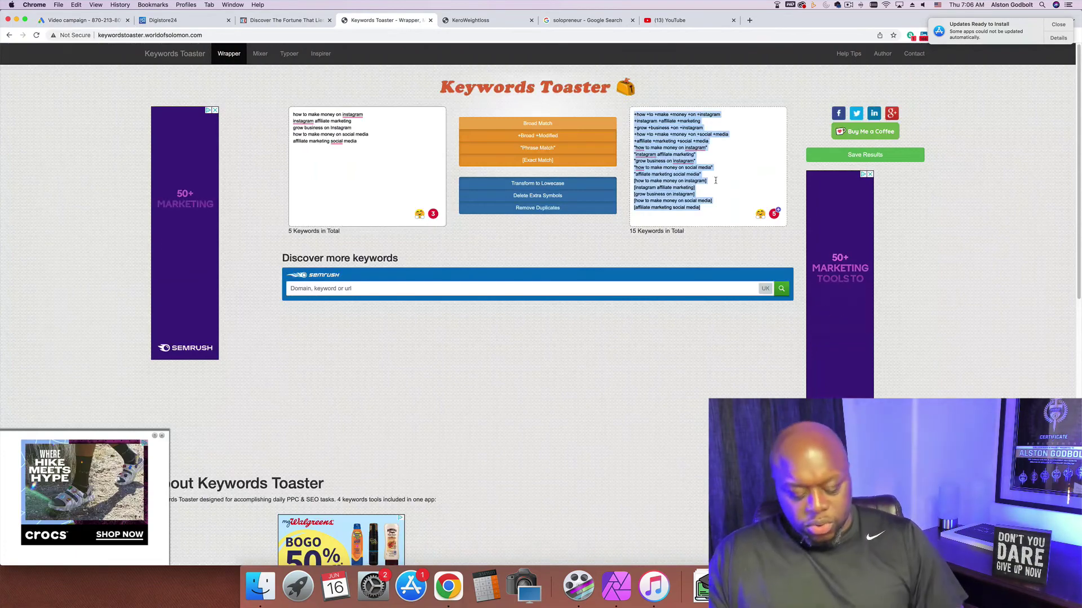
# Step: Return to the Google Ads campaign and replace its existing keywords with the copied Keywords Toaster list
pyautogui.click(84, 21)
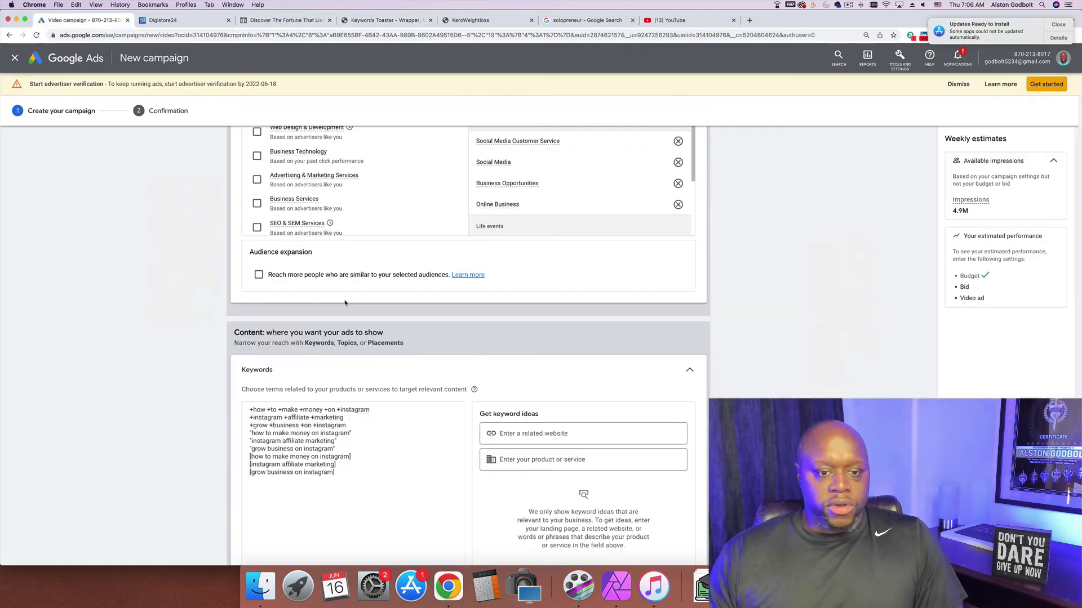
pyautogui.moveTo(341, 475); pyautogui.dragTo(249, 410)
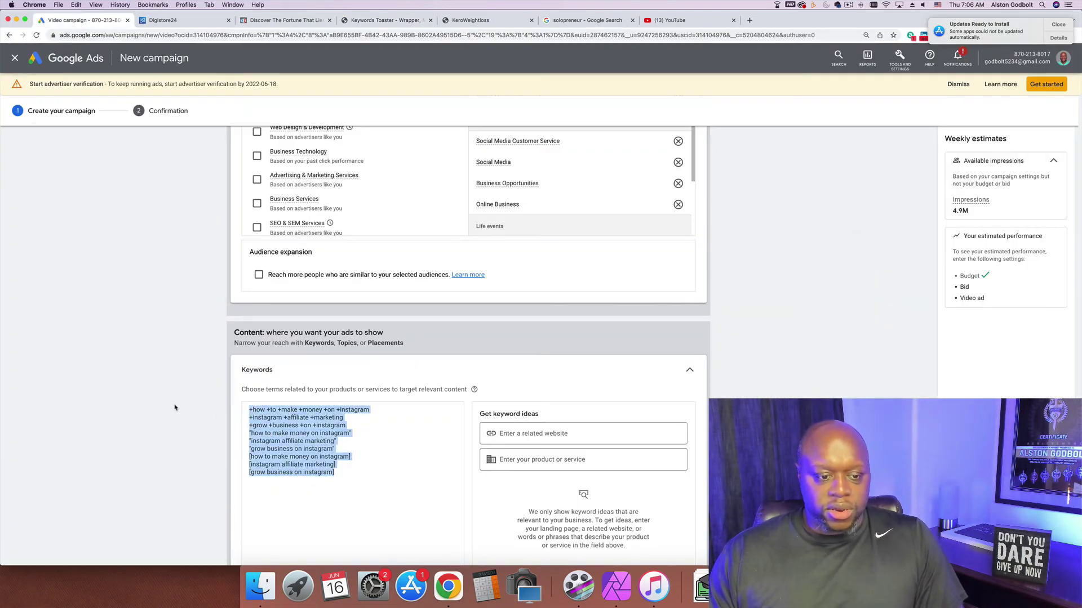
pyautogui.press('super+v')
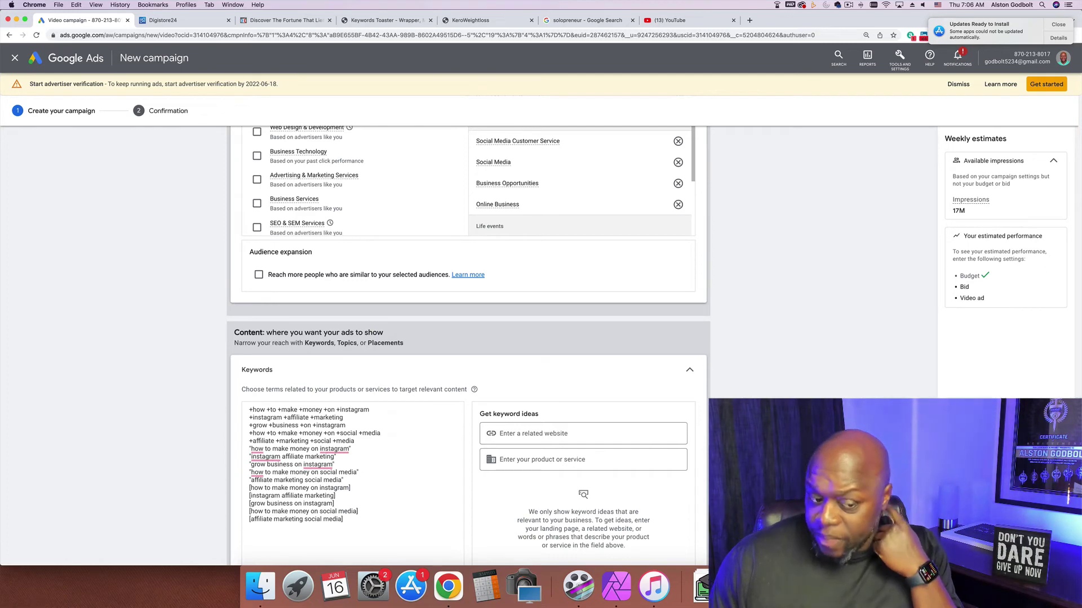
# Step: Set the campaign's maximum CPV bid to $0.10
pyautogui.scroll(-2, 468, 338)
pyautogui.scroll(-6, 468, 338)
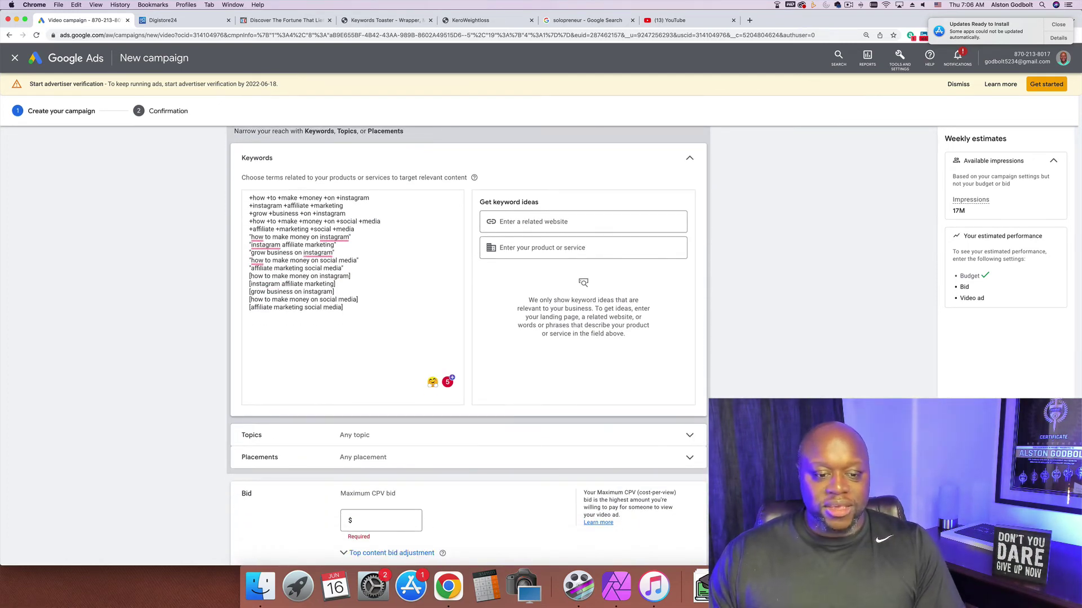
pyautogui.scroll(-4, 396, 432)
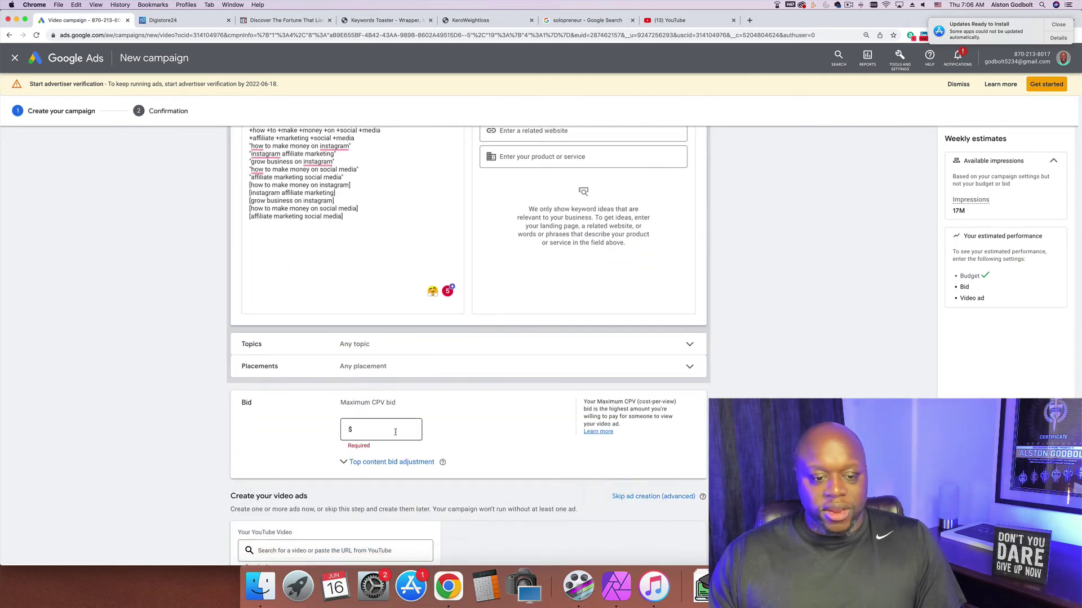
pyautogui.click(390, 430)
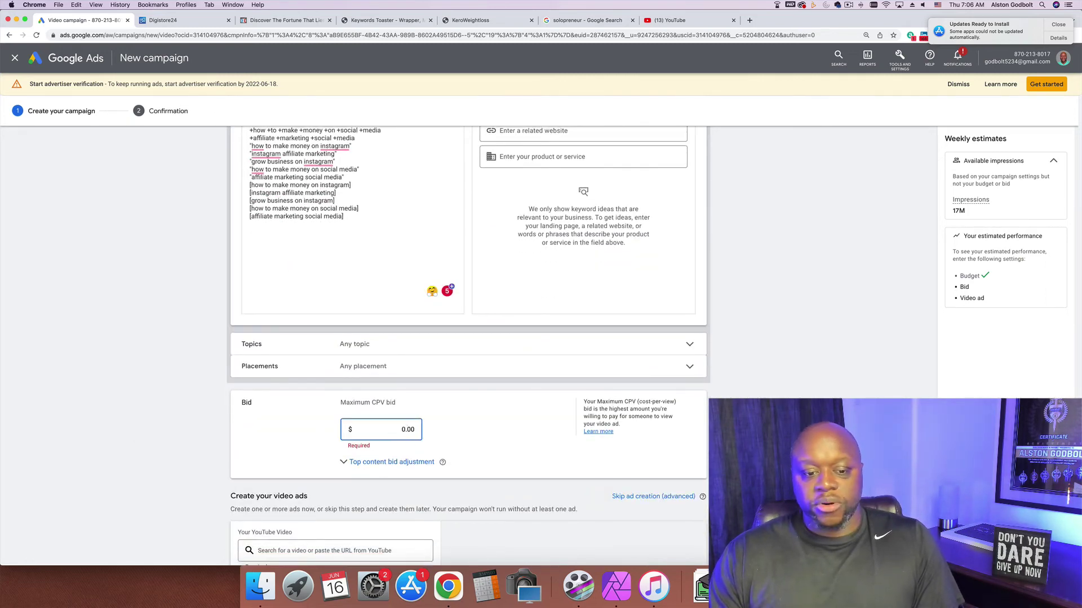
pyautogui.write('0.1')
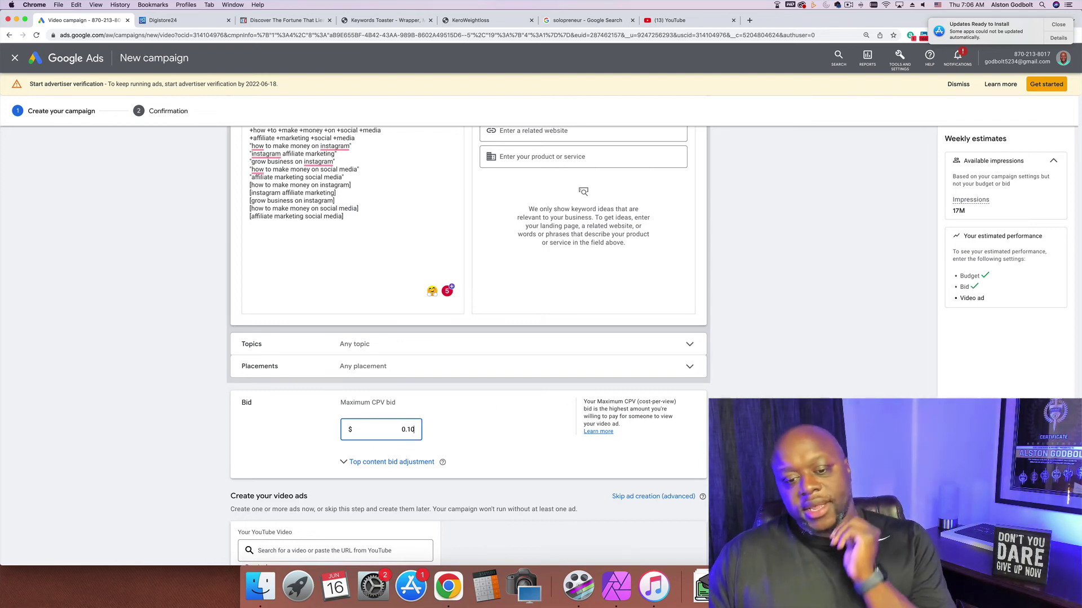
pyautogui.press('Tab')
pyautogui.scroll(-5, 468, 338)
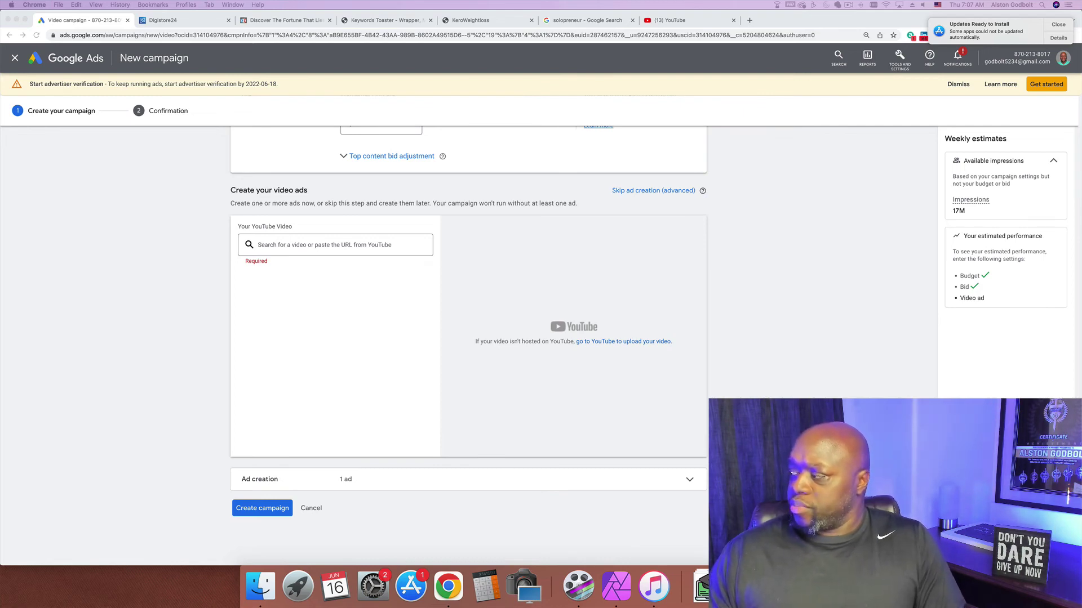
pyautogui.click(314, 244)
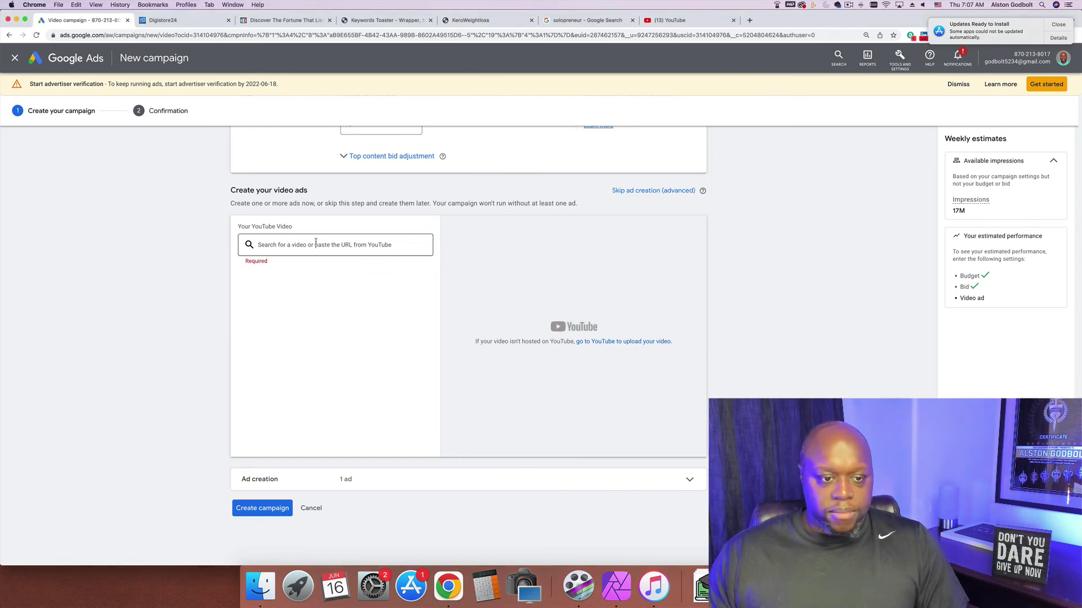
pyautogui.write('https://youtu.be/IcoGayP-qDs')
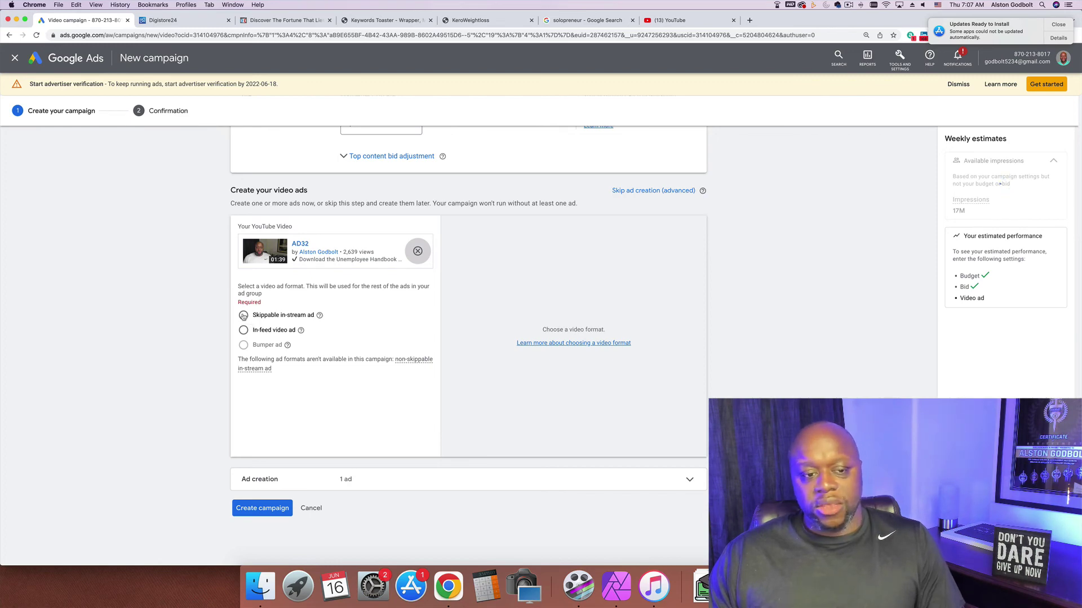
pyautogui.click(243, 316)
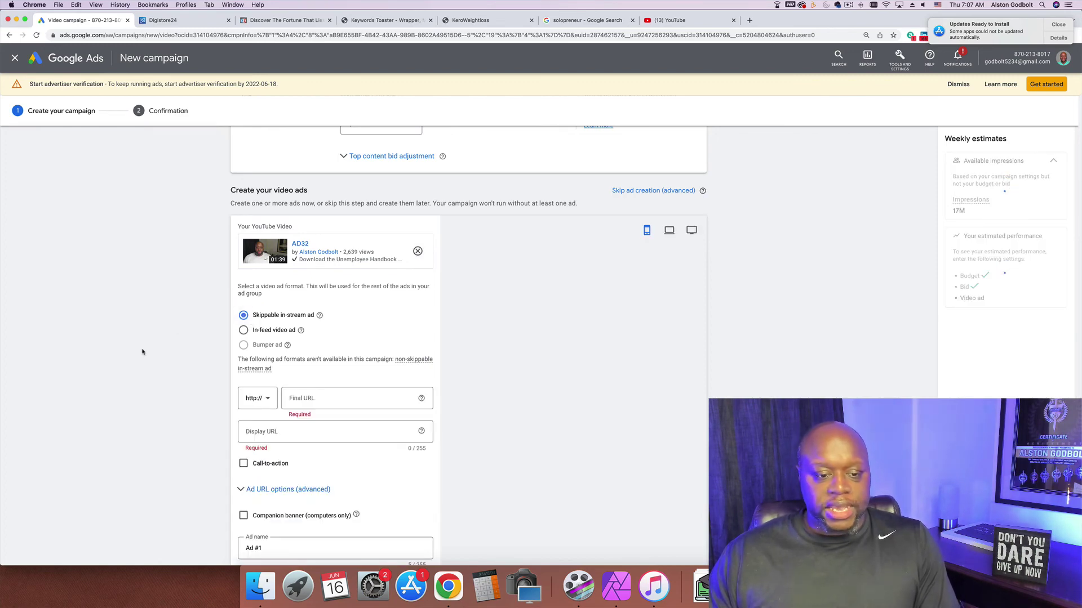
# Step: Enter tendaybusinessblueprint.com as the final URL of the skippable in-stream ad
pyautogui.scroll(-4, 141, 350)
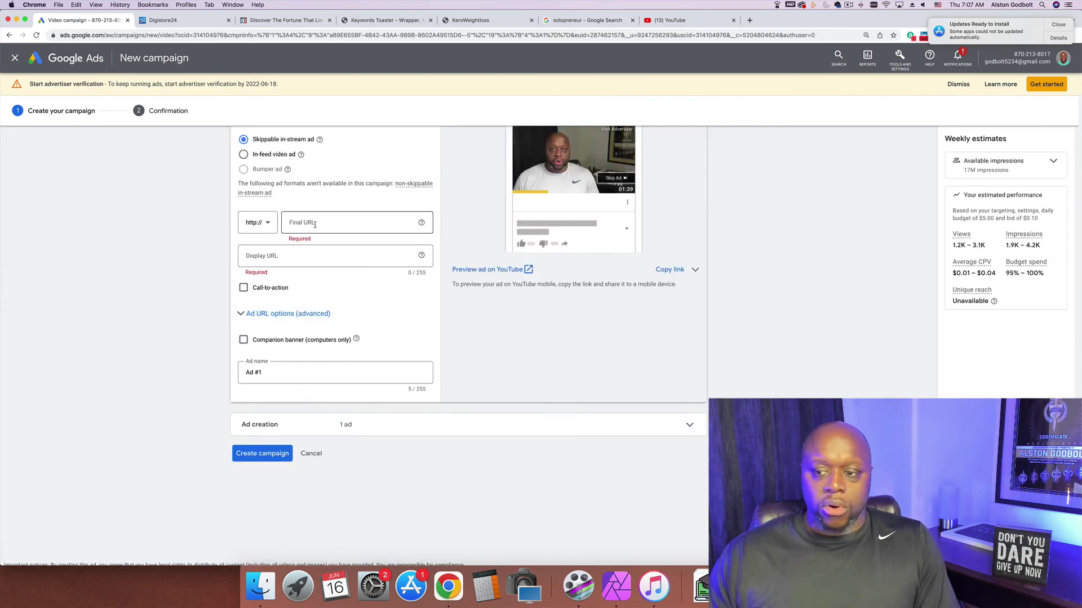
pyautogui.click(315, 224)
pyautogui.write('t')
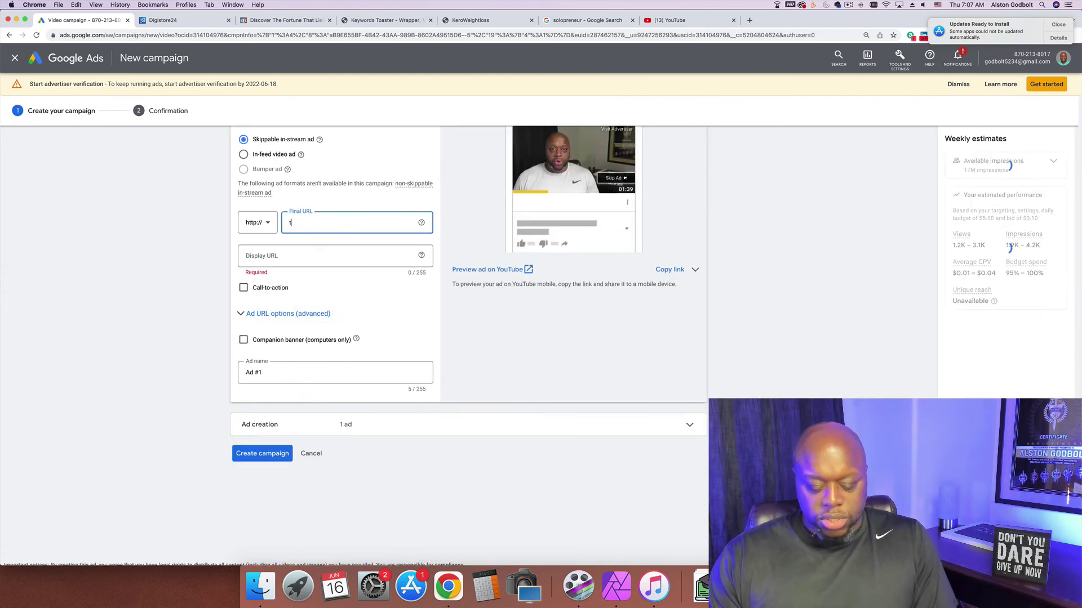
pyautogui.write('enday')
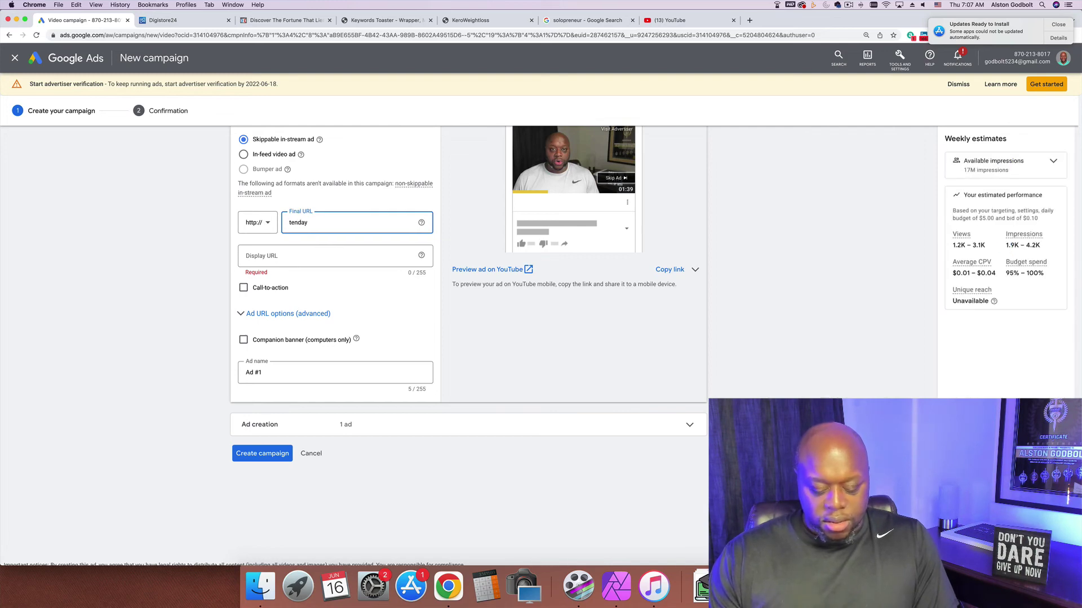
pyautogui.write('businessbluepr')
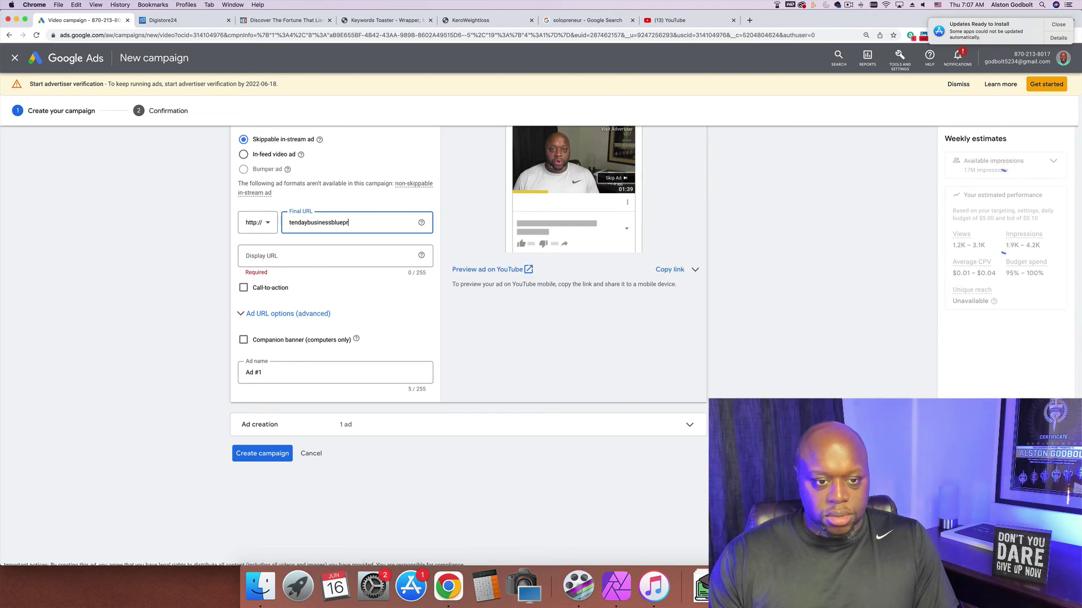
pyautogui.write('int.com')
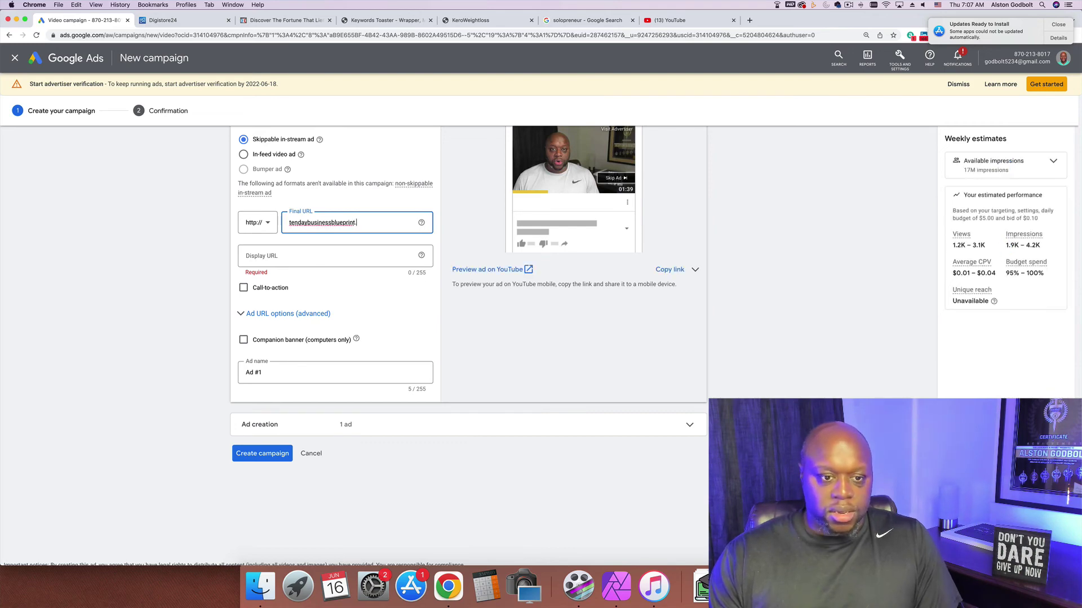
# Step: Copy the final URL, open it in a new browser tab to examine the landing page, and return to the campaign
pyautogui.doubleClick(309, 229)
pyautogui.press('super+c')
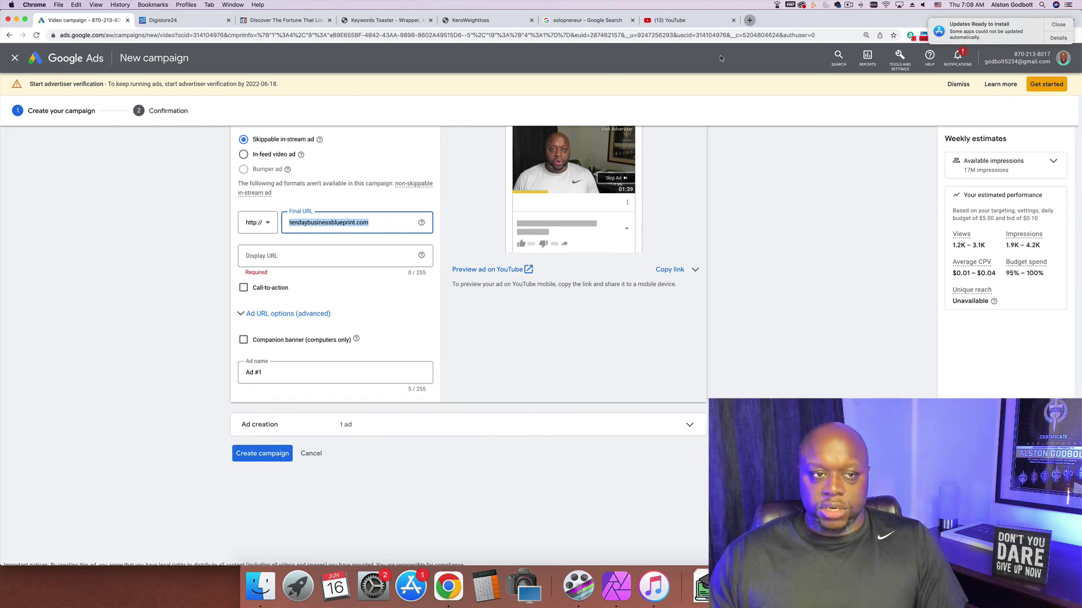
pyautogui.press('super+t')
pyautogui.press('super+v')
pyautogui.press('Return')
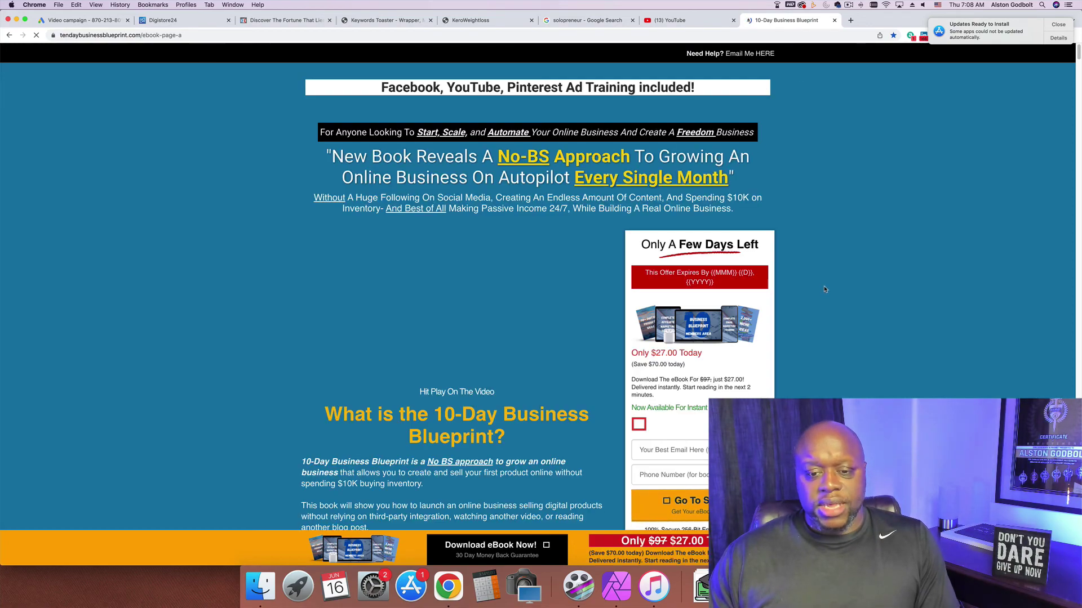
pyautogui.scroll(-3, 824, 289)
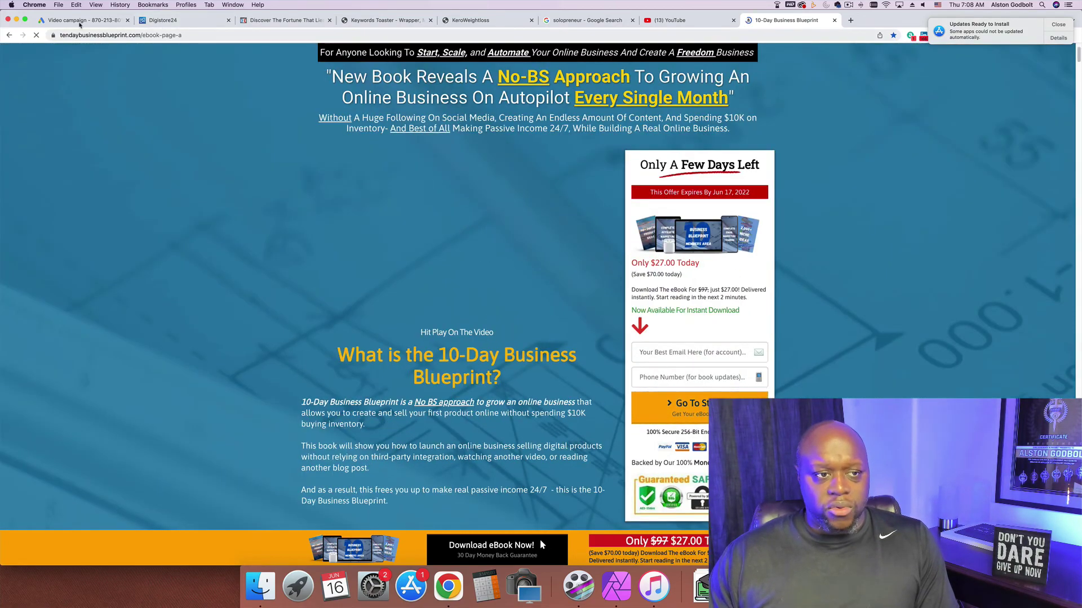
pyautogui.click(80, 21)
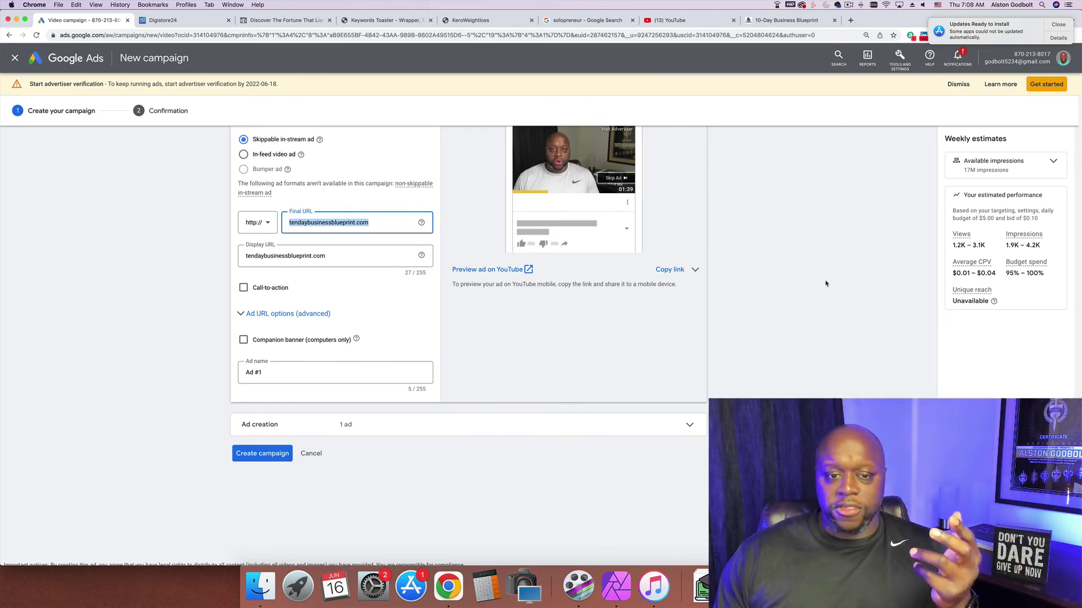
# Step: Set the campaign's budget amount to $150.00 and change the budget type from daily to campaign total
pyautogui.scroll(15, 831, 270)
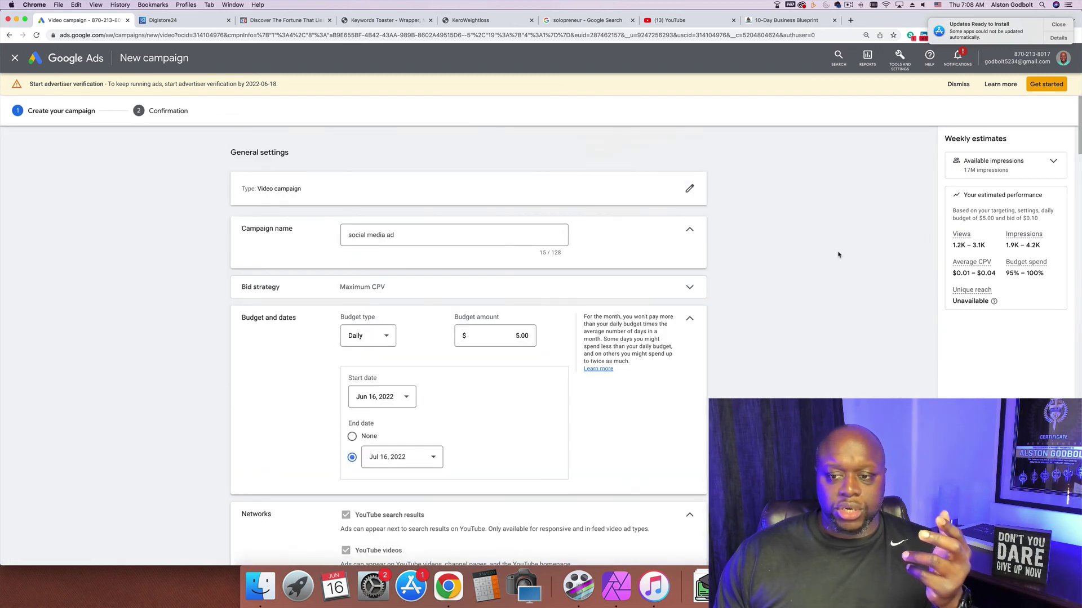
pyautogui.scroll(-2, 596, 415)
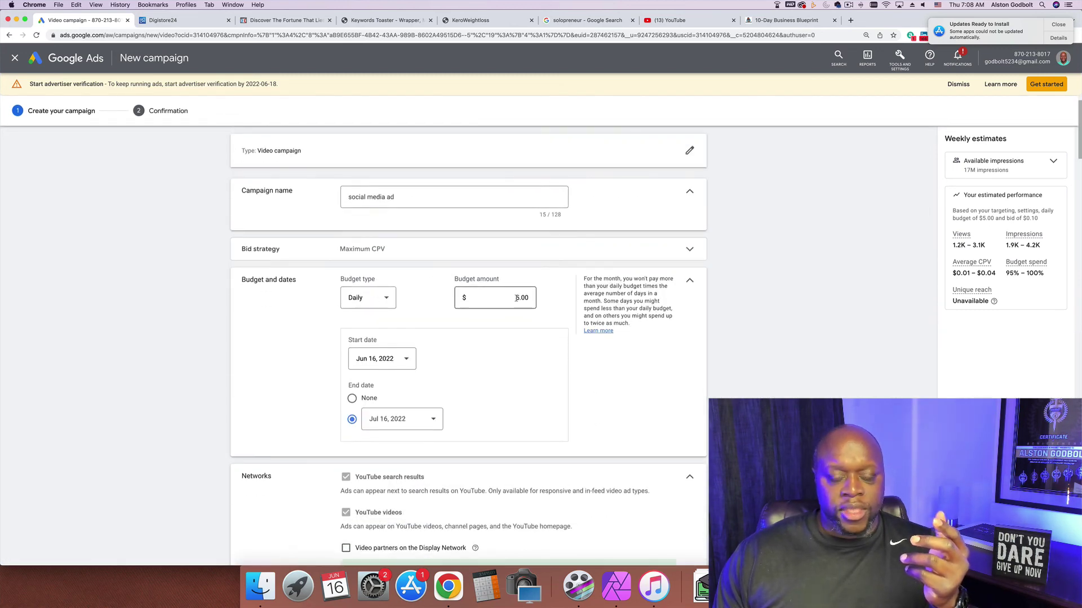
pyautogui.click(514, 298)
pyautogui.write('15')
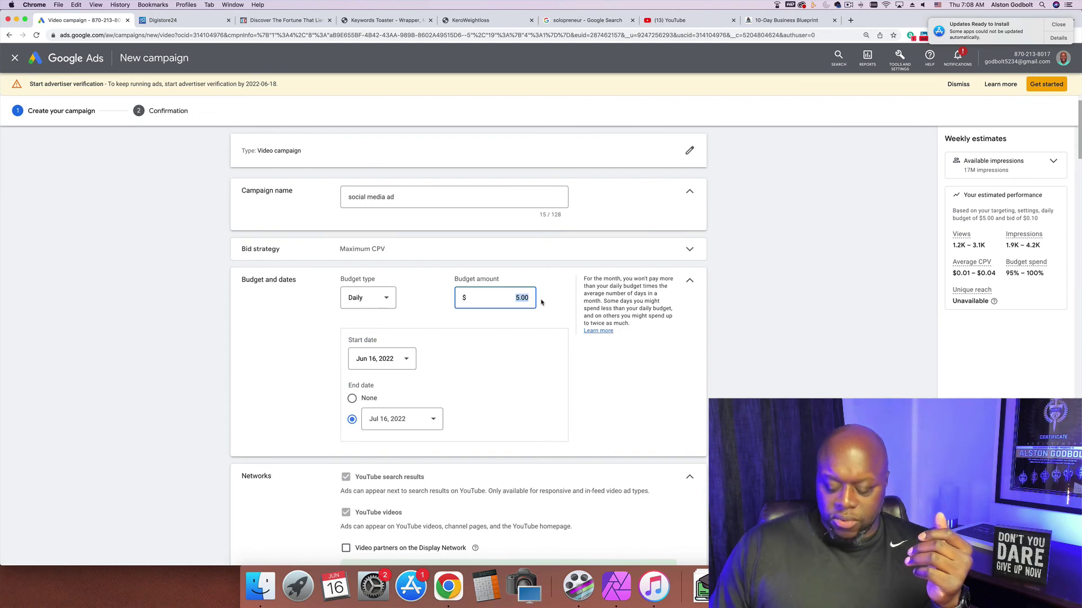
pyautogui.write('0')
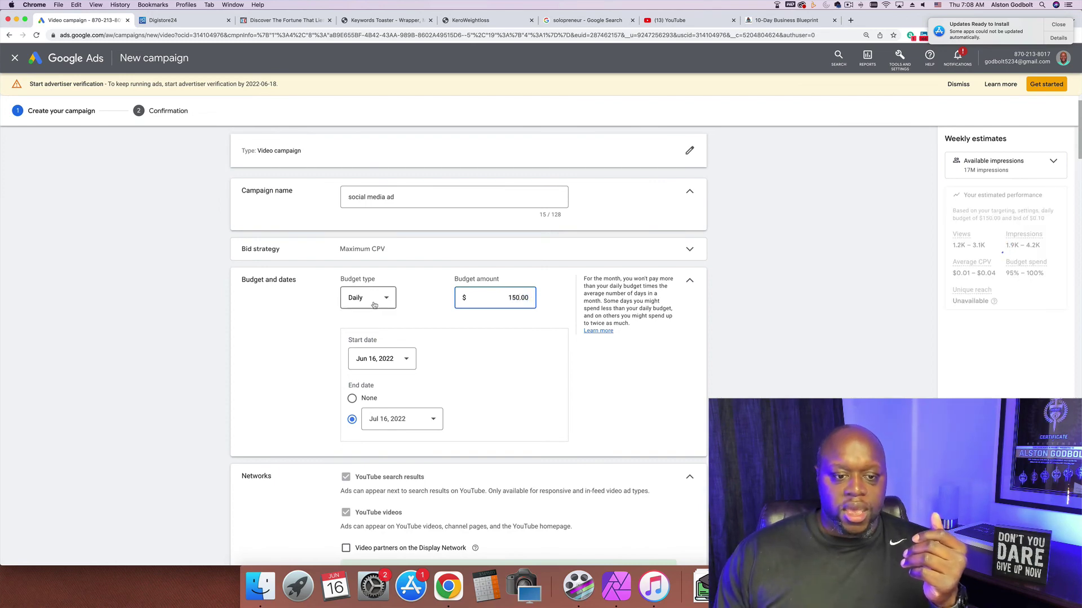
pyautogui.click(369, 298)
pyautogui.click(369, 329)
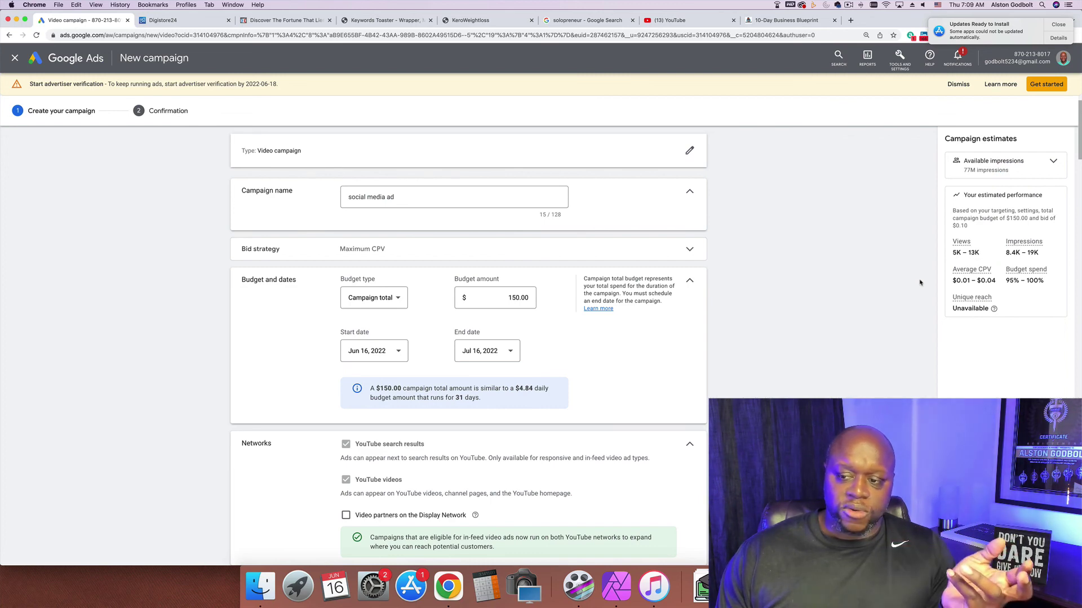
# Step: Review the campaign form from budget to ad settings, and switch to Digistore24 to look over the Social Media marketplace offers
pyautogui.scroll(-1, 920, 283)
pyautogui.scroll(-20, 919, 282)
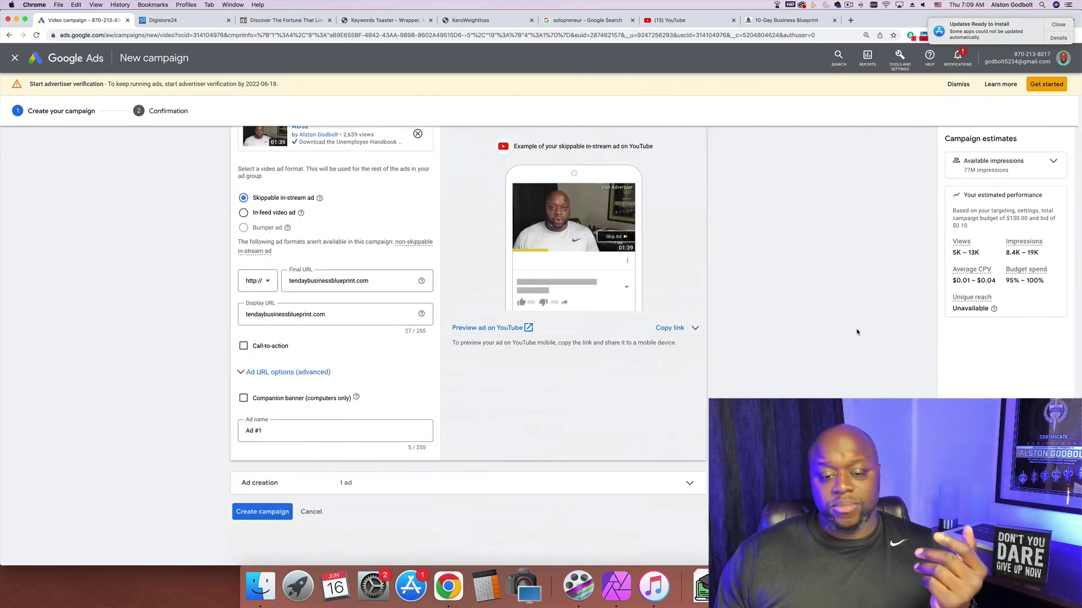
pyautogui.scroll(20, 844, 334)
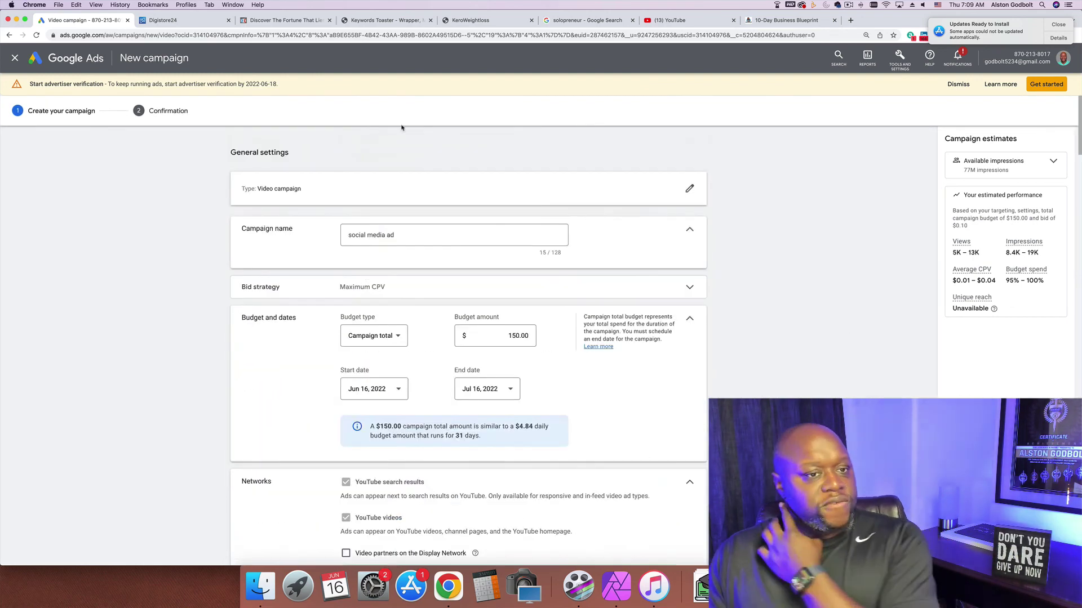
pyautogui.click(175, 23)
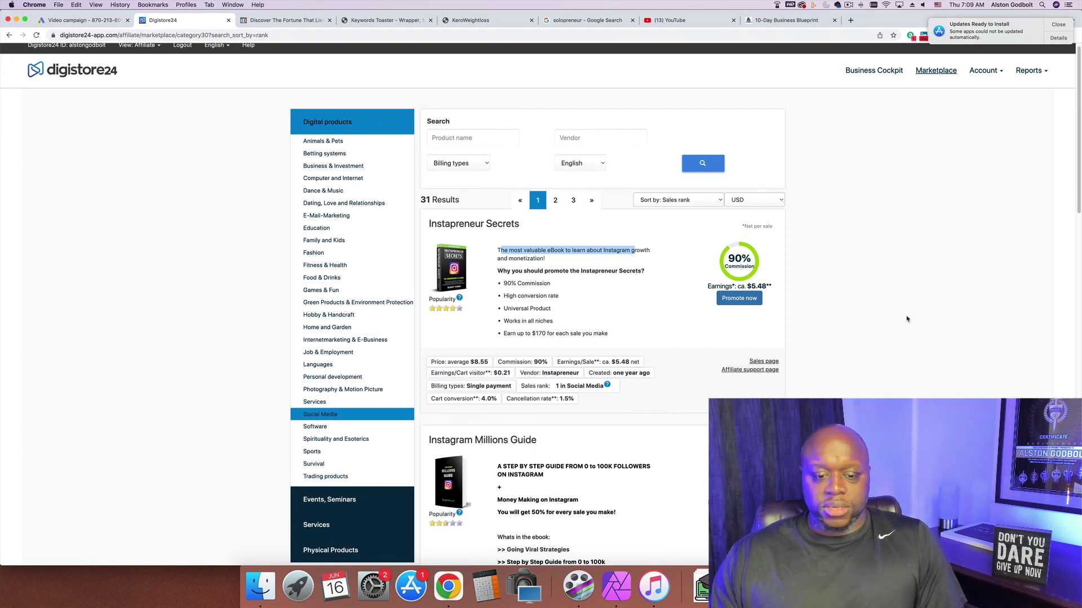
pyautogui.scroll(-3, 540, 304)
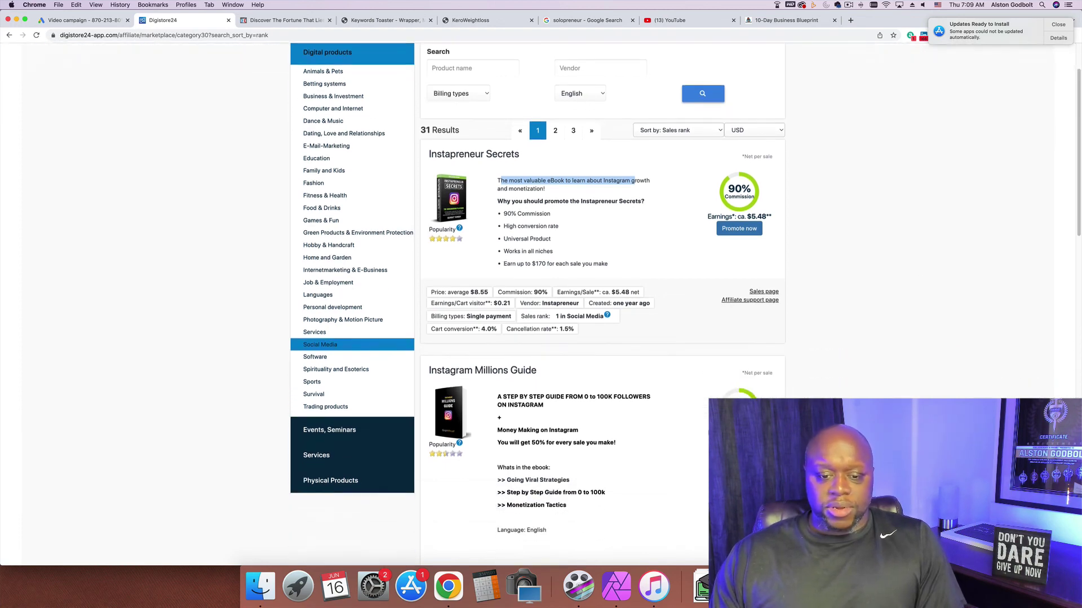
pyautogui.scroll(3, 541, 304)
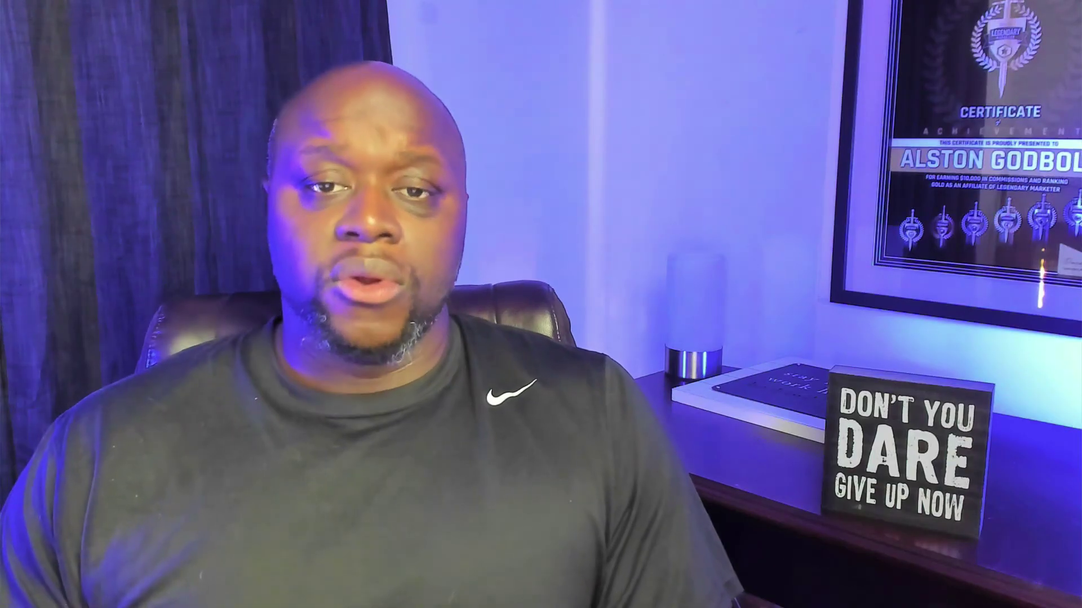